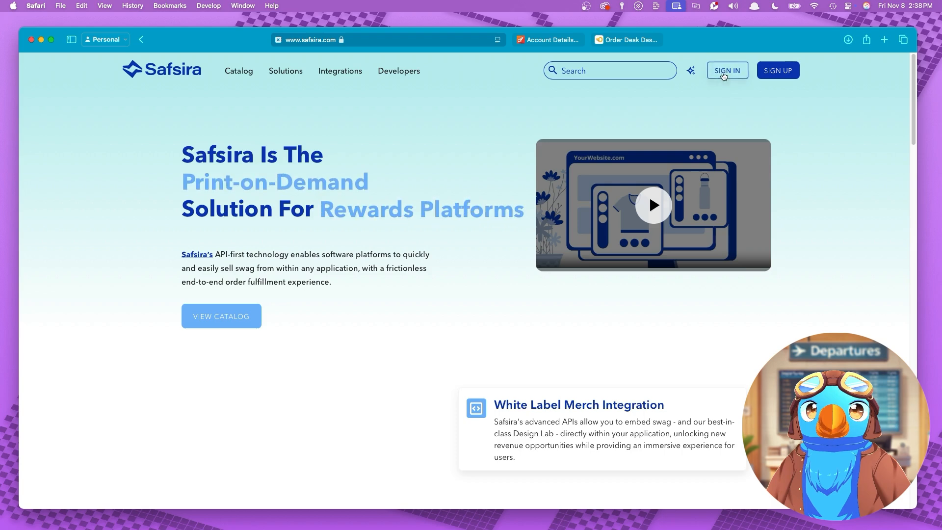
- Sign in to the Safsira account, then view the dashboard overview and the My Products list
left_click(723, 76)
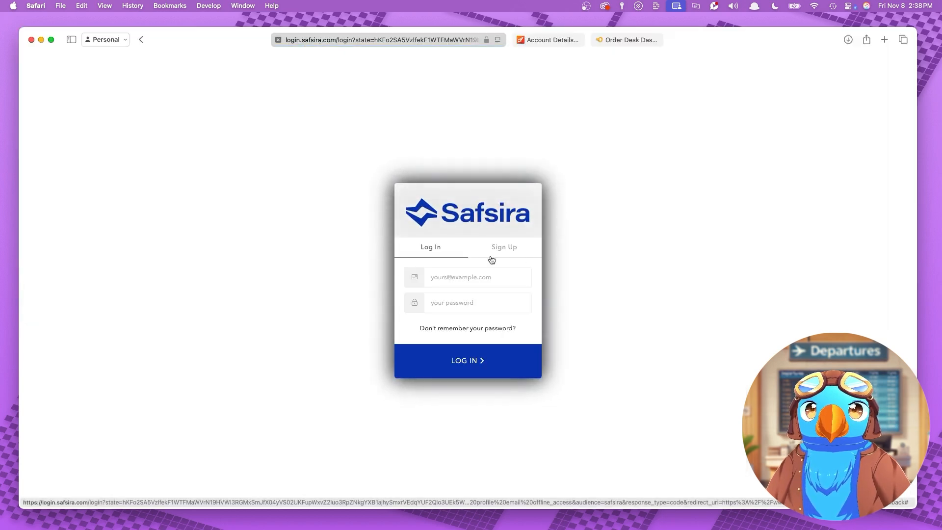
left_click(467, 278)
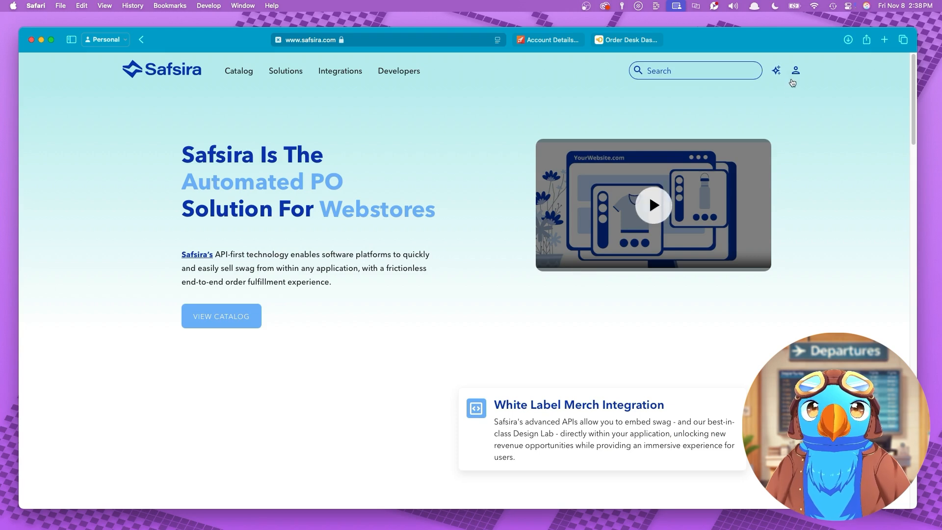
left_click(796, 71)
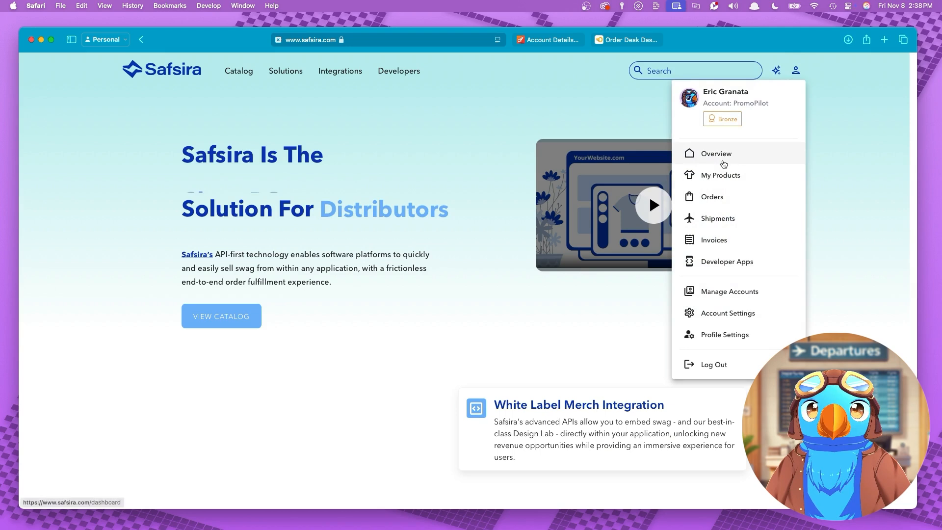
left_click(717, 156)
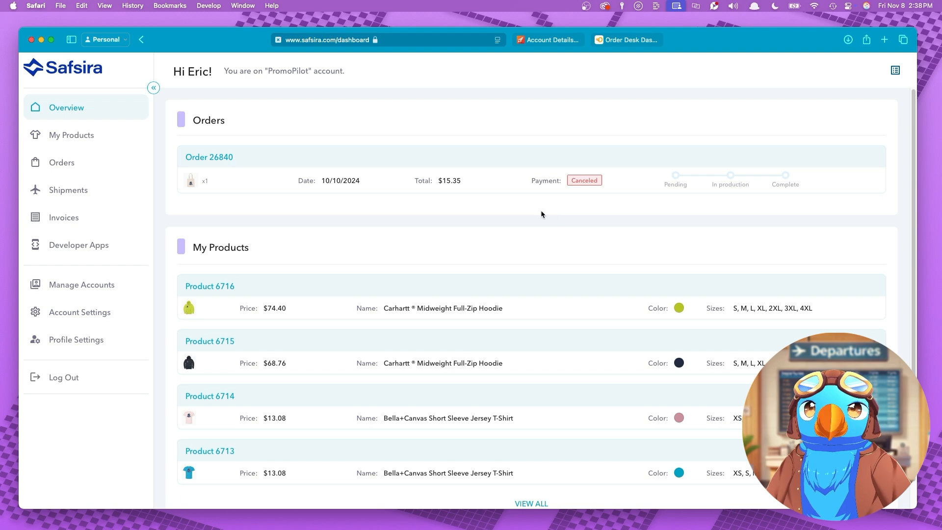
left_click(93, 138)
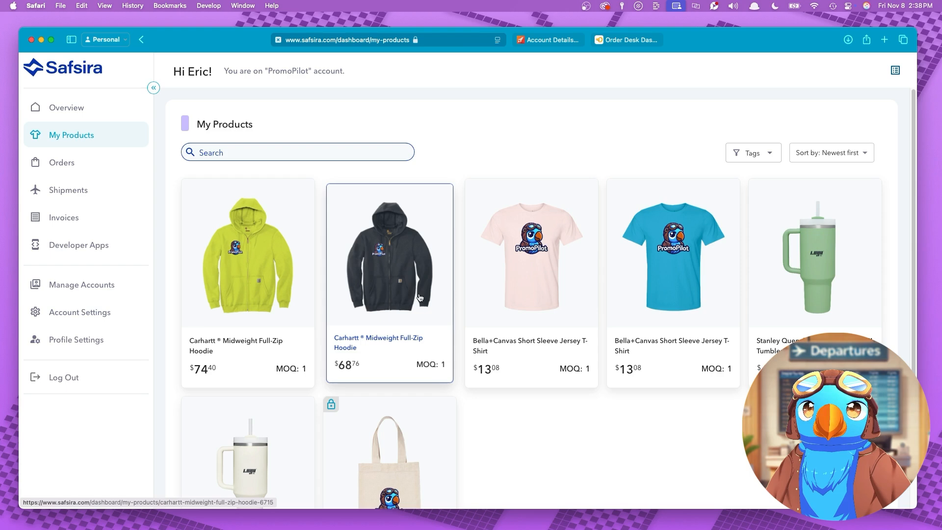
- Browse the full product catalog and open the Nike Dri-FIT Micro Pique 2.0 Polo
left_click(896, 73)
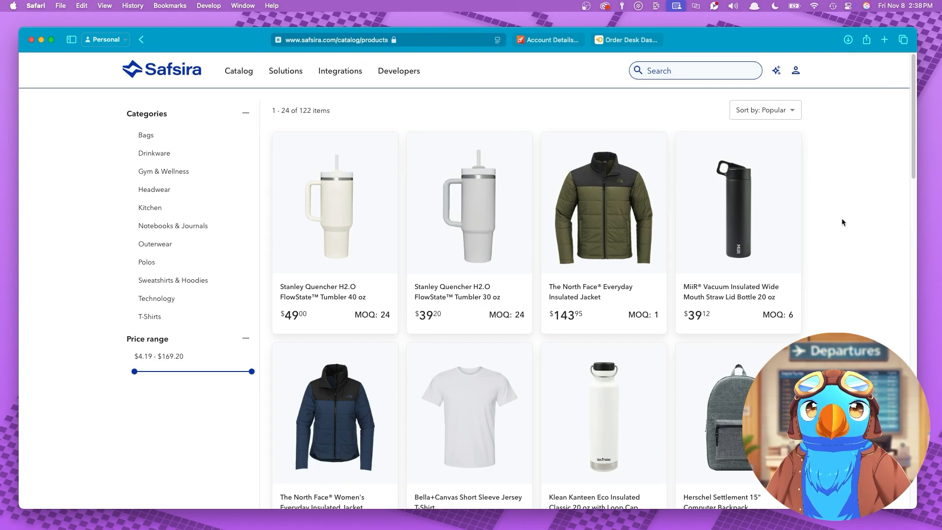
scroll(743, 303, "down", 2)
scroll(744, 303, "down", 5)
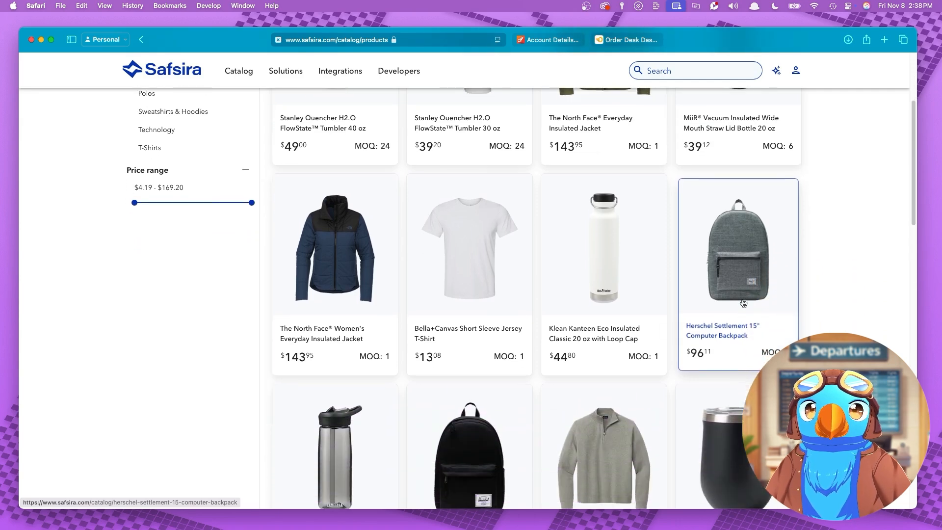
scroll(744, 303, "down", 10)
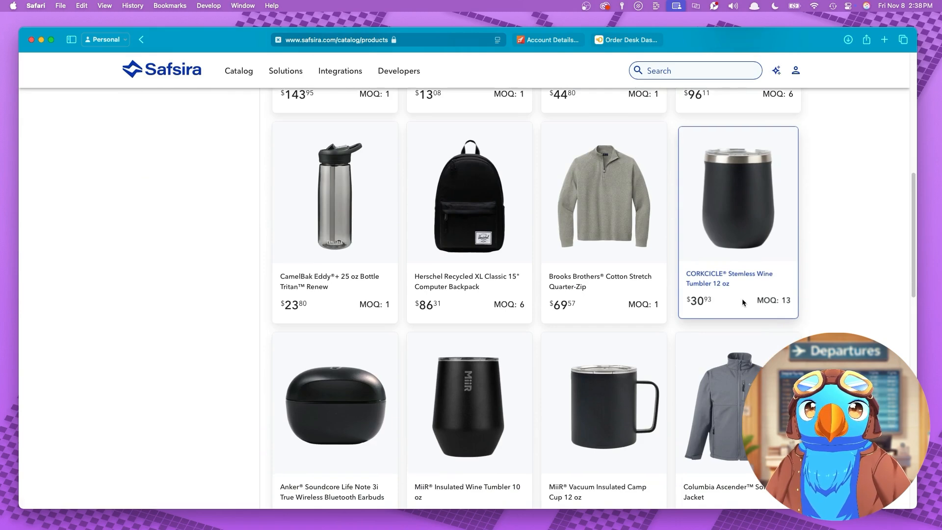
scroll(744, 303, "down", 5)
scroll(744, 302, "down", 12)
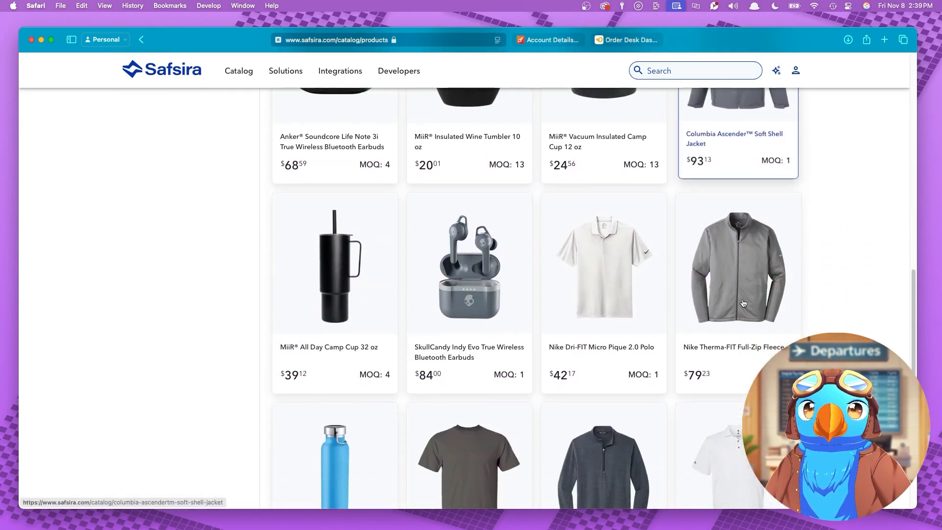
scroll(743, 303, "down", 1)
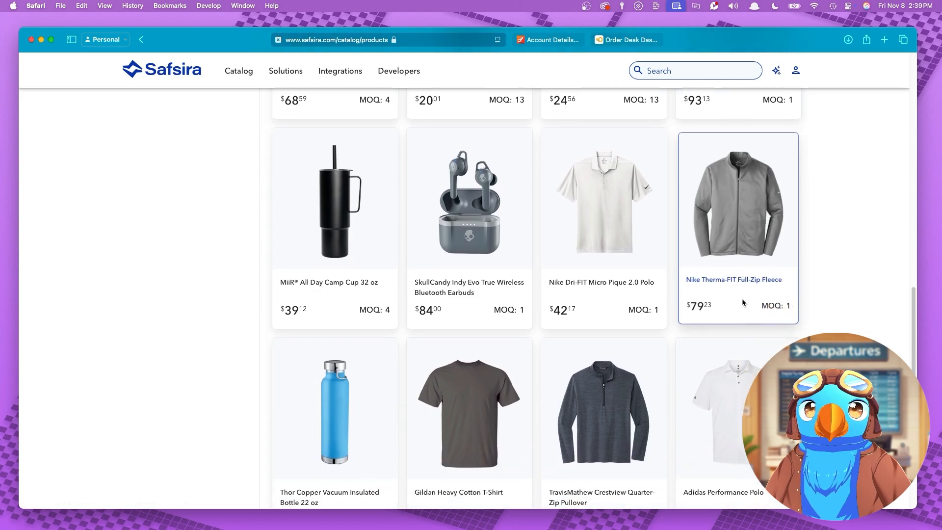
left_click(621, 218)
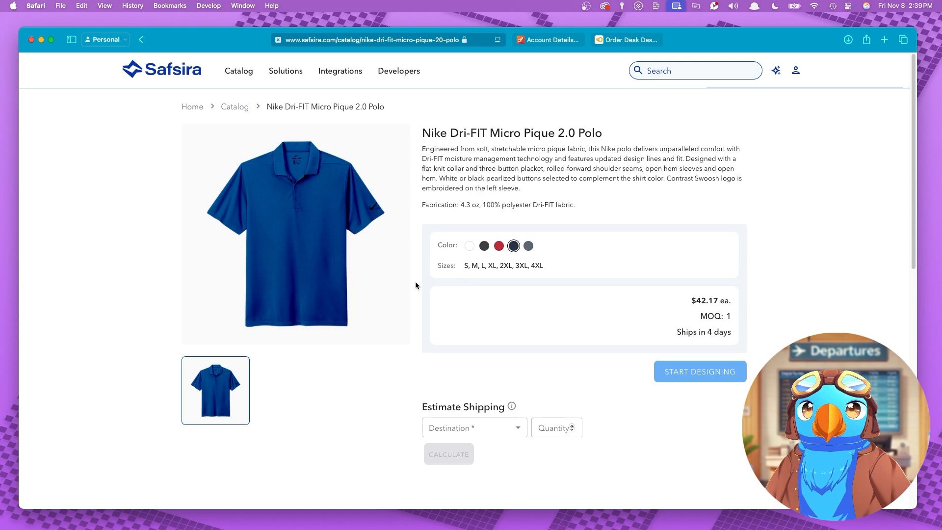
- Start designing the polo in Gym Blue with the Left Chest (4.9" W x 19.6" H) location and DTF imprint method
left_click(684, 372)
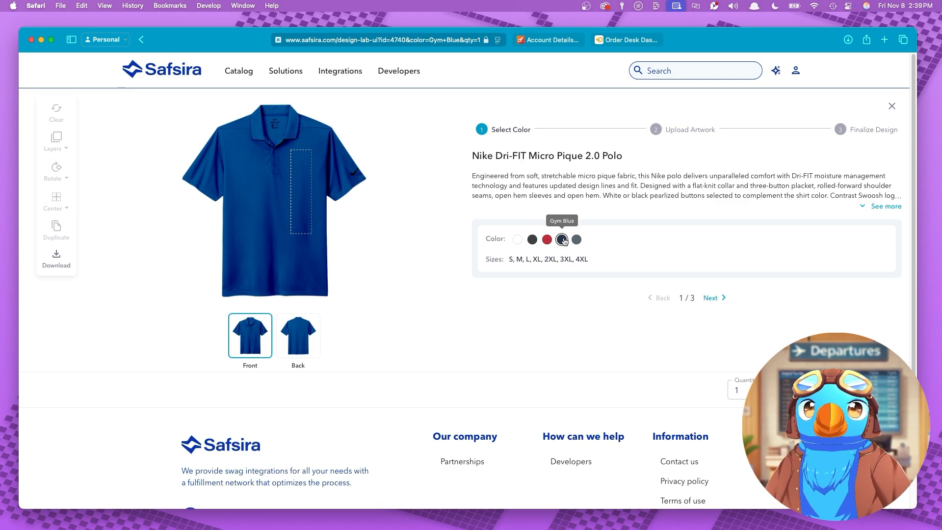
left_click(716, 297)
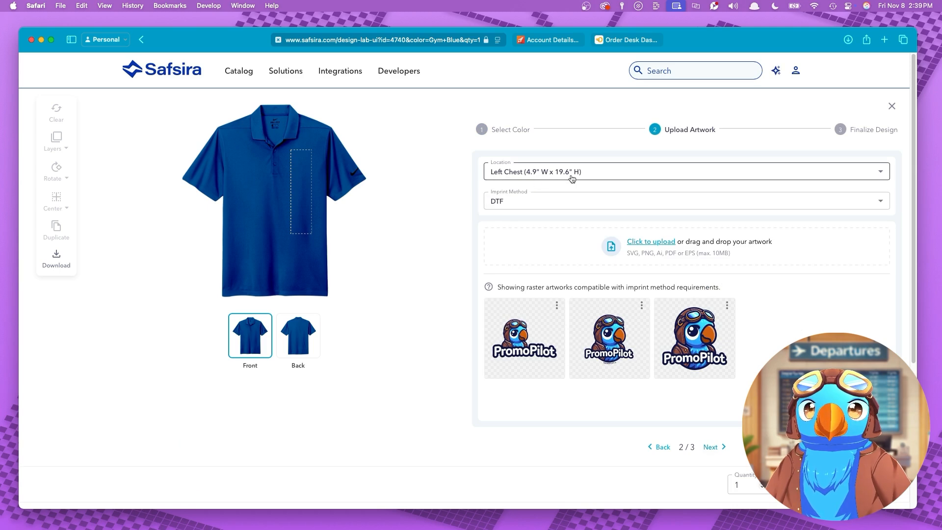
left_click(613, 173)
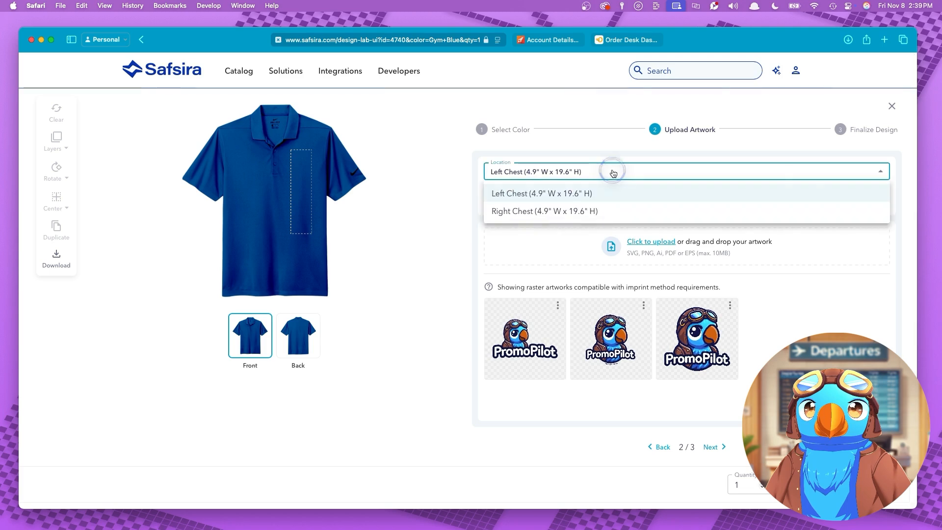
left_click(577, 214)
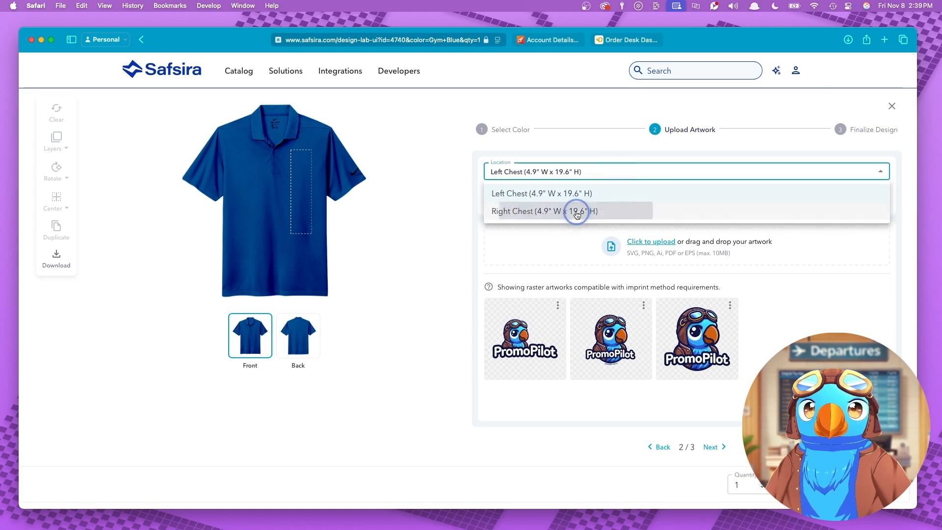
left_click(584, 173)
left_click(564, 193)
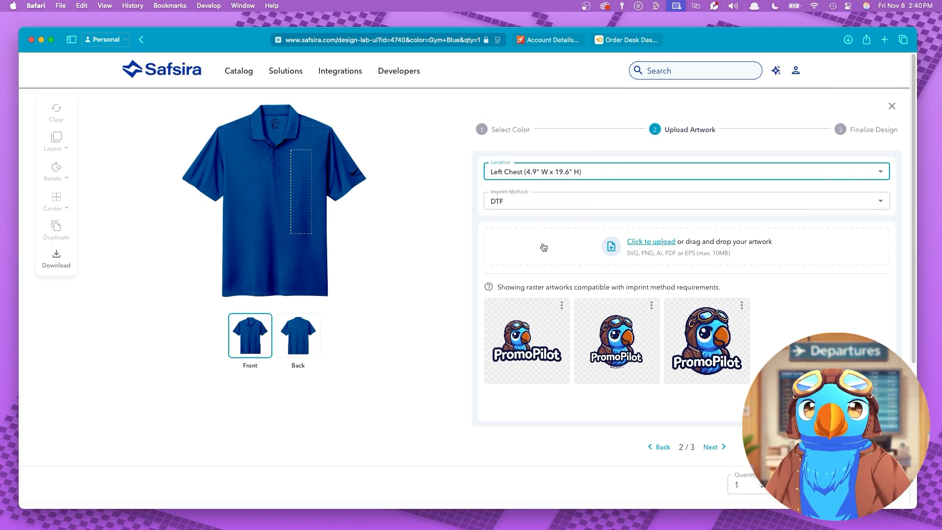
left_click(520, 202)
left_click(533, 222)
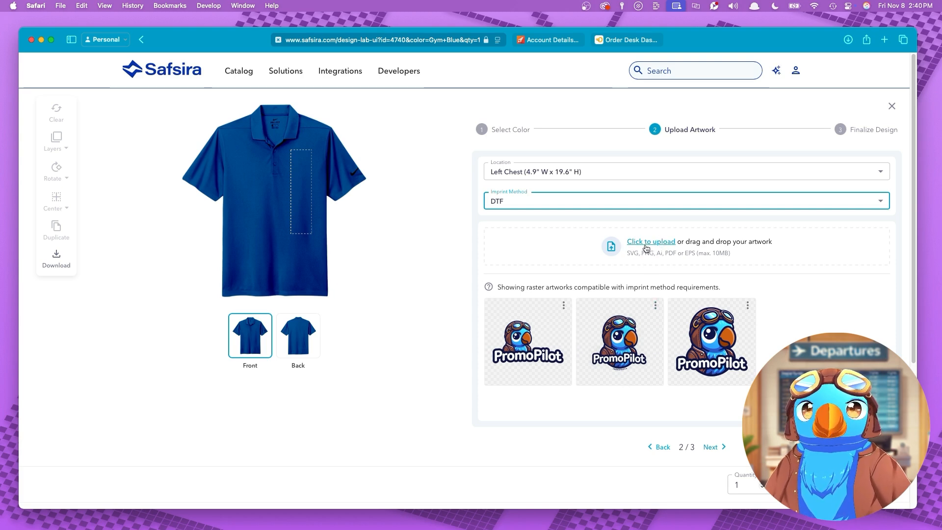
- Place the third PromoPilot artwork on the polo, move it to the top of the left chest imprint area and center it horizontally
left_click(721, 348)
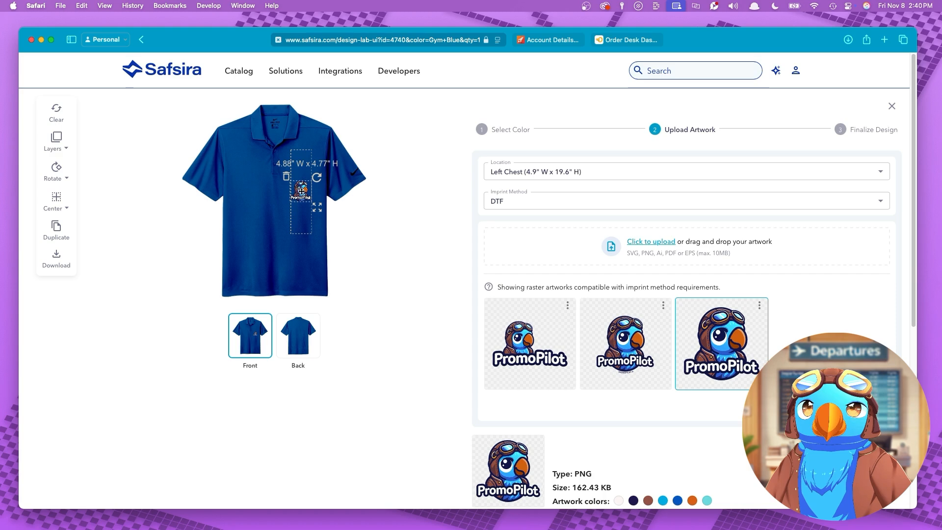
left_click_drag(300, 190, 301, 162)
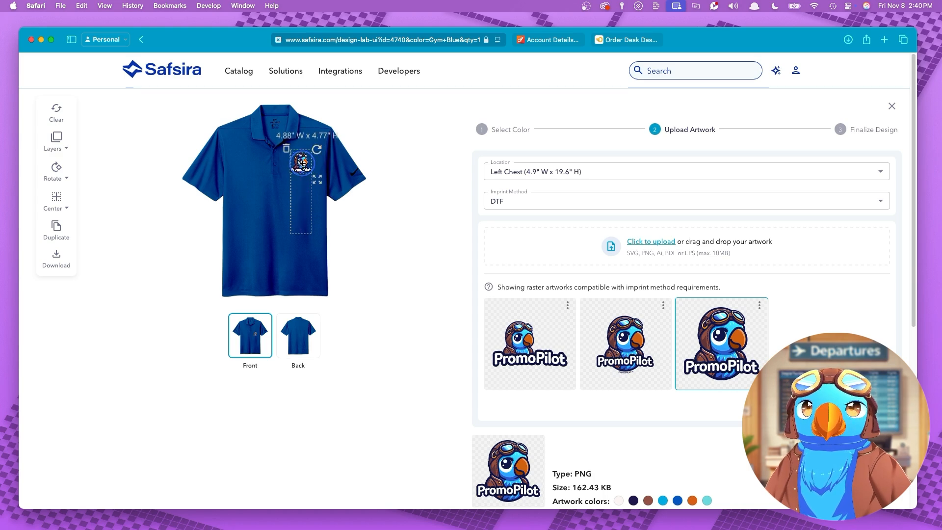
left_click(56, 201)
left_click(95, 265)
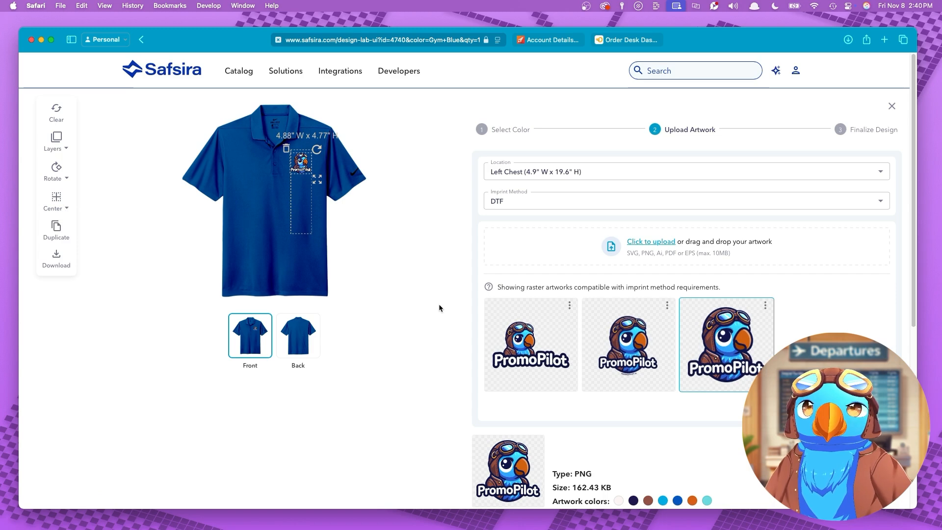
- Proceed to finalizing the design and name the product "PromoPilot Nike Dri-FIT Micro Pique 2.0 Polo"
scroll(443, 291, "down", 5)
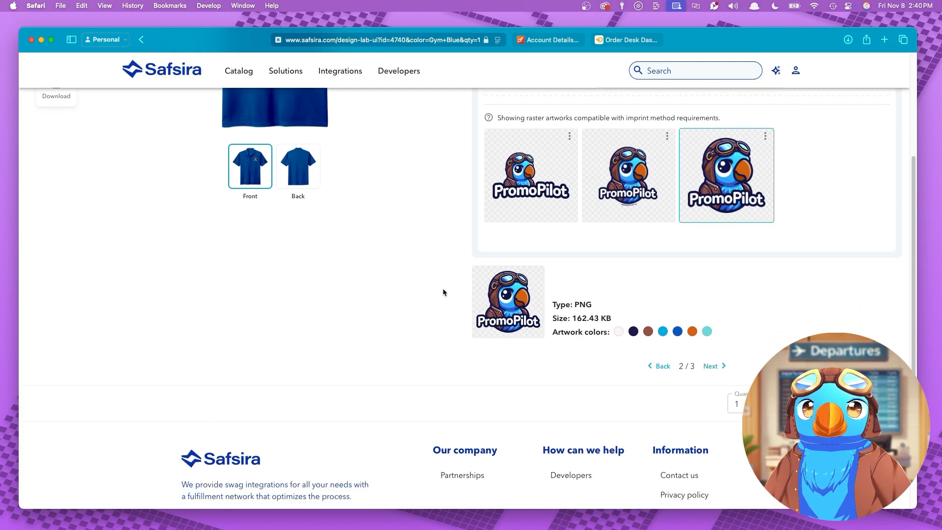
left_click(716, 366)
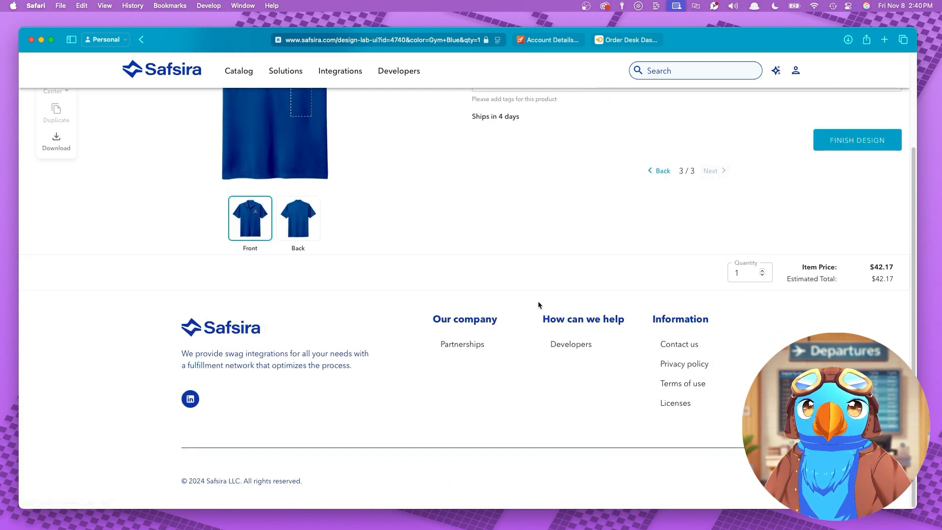
scroll(537, 301, "up", 5)
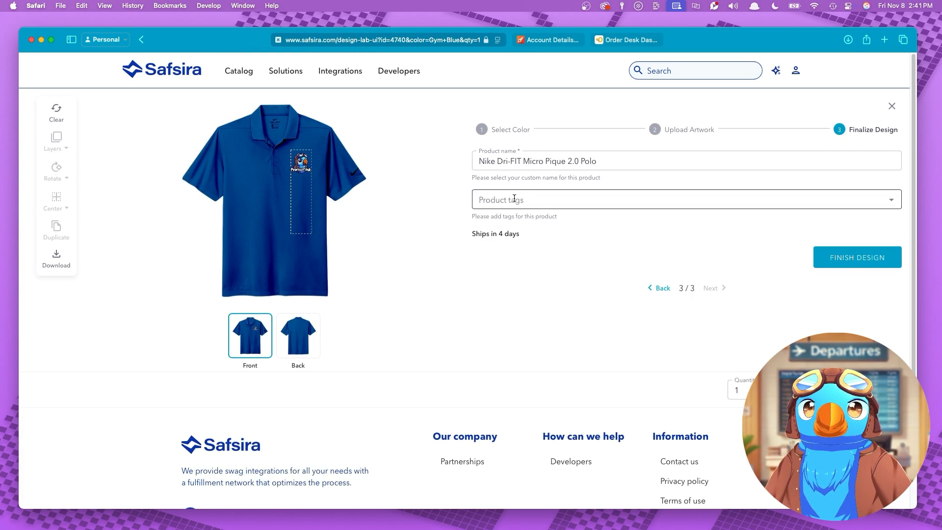
left_click(616, 163)
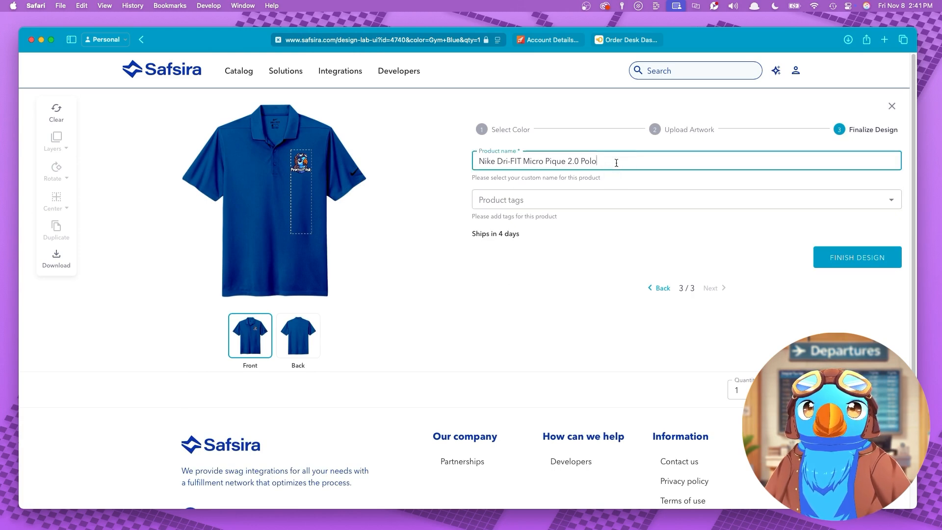
type("PromoPil")
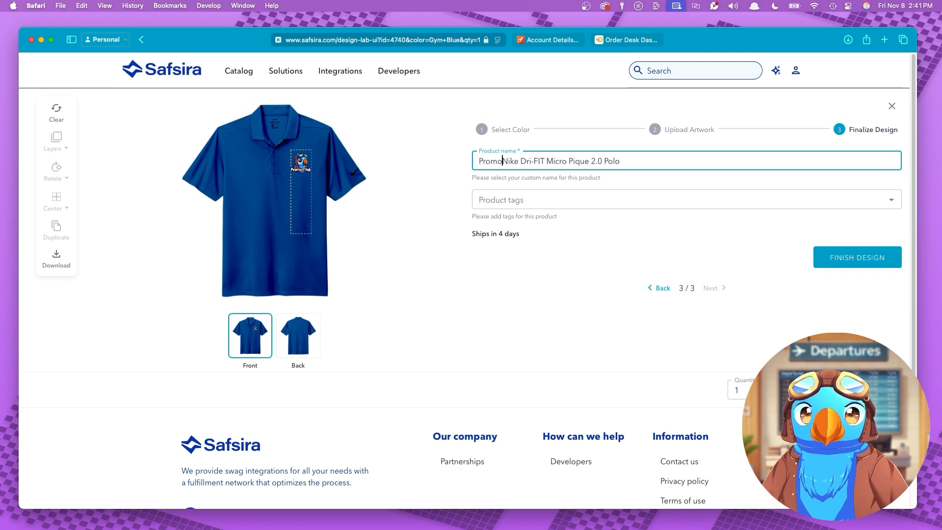
type("ot")
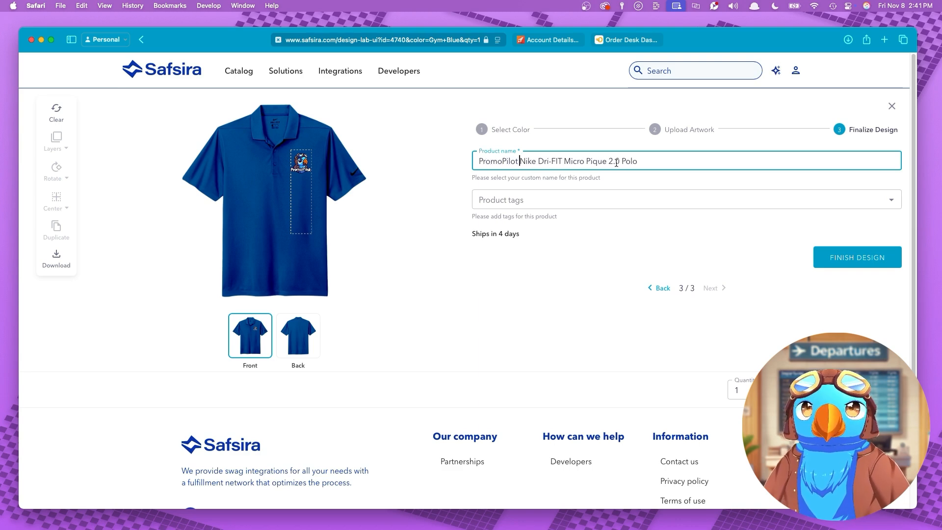
- Add the existing promopilot tag to the product and finish the design
left_click(542, 202)
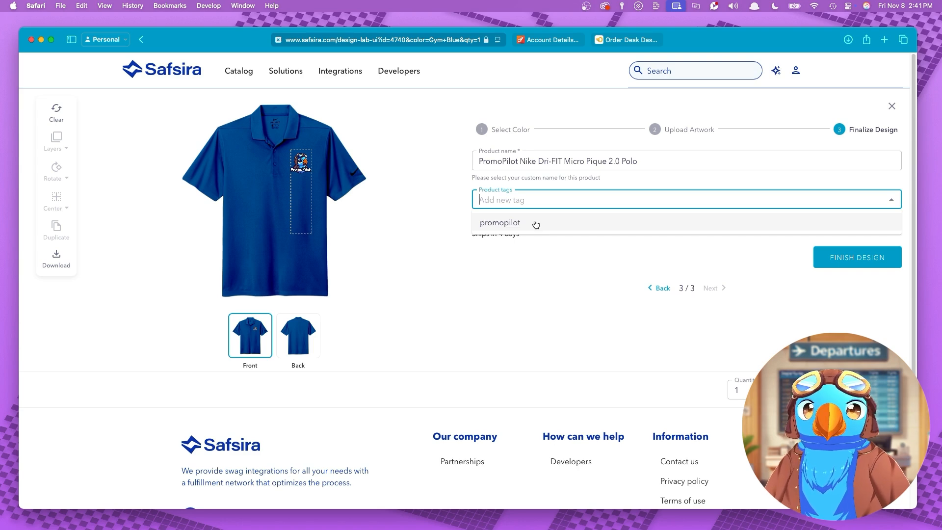
left_click(535, 224)
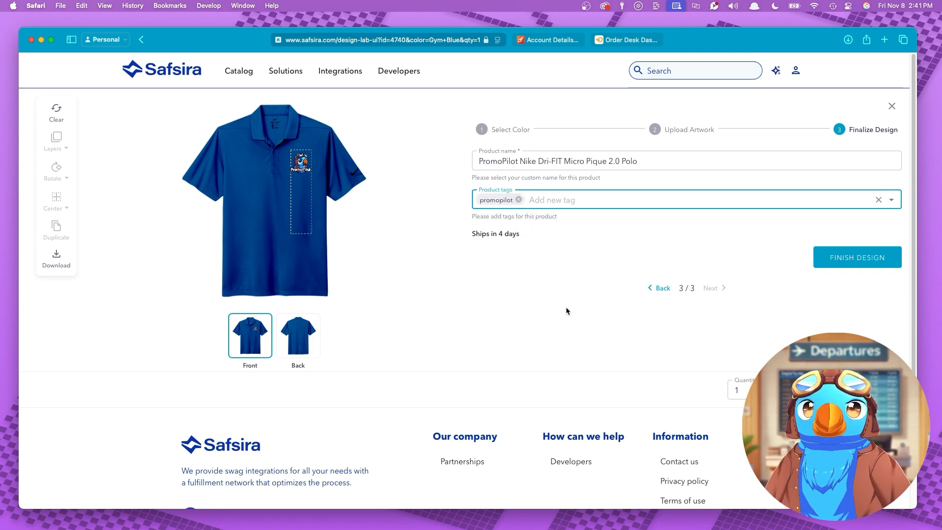
left_click(845, 258)
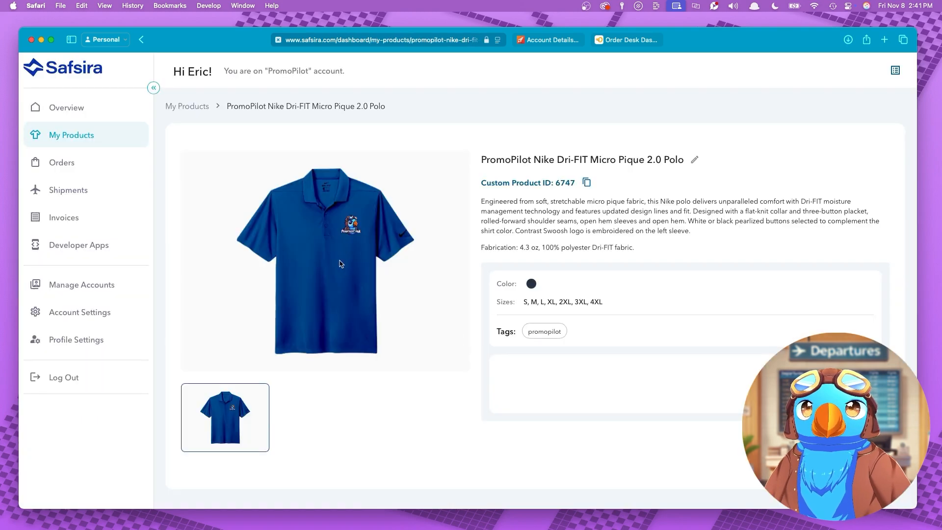
- Save the finished polo's image to Downloads and highlight its custom product ID
right_click(339, 260)
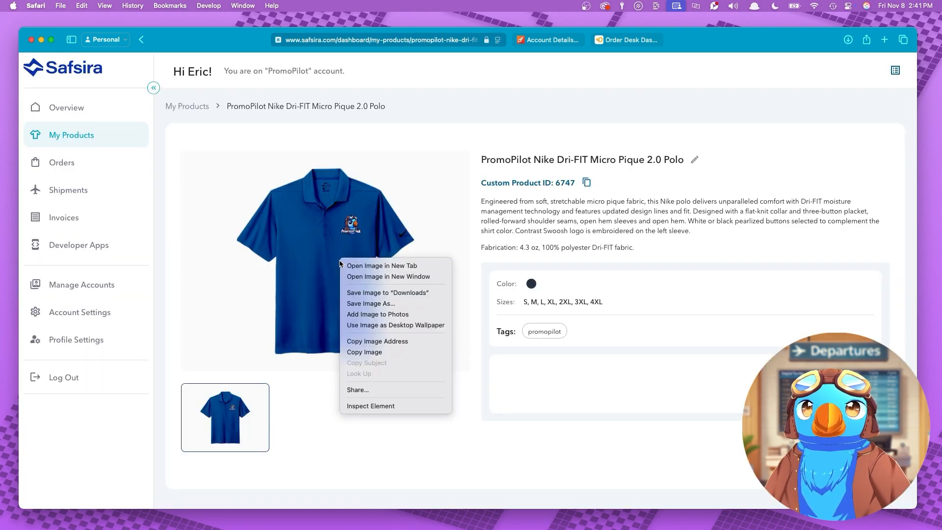
left_click(358, 294)
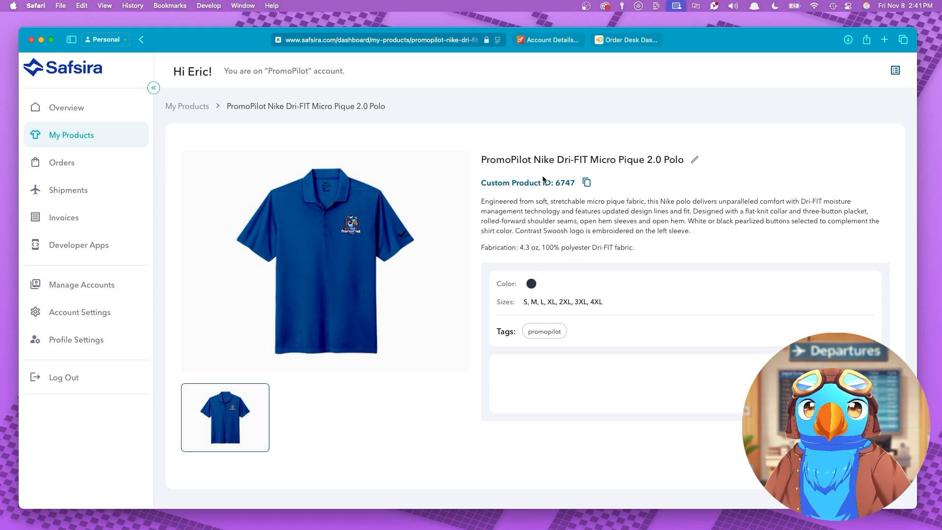
left_click_drag(557, 183, 573, 182)
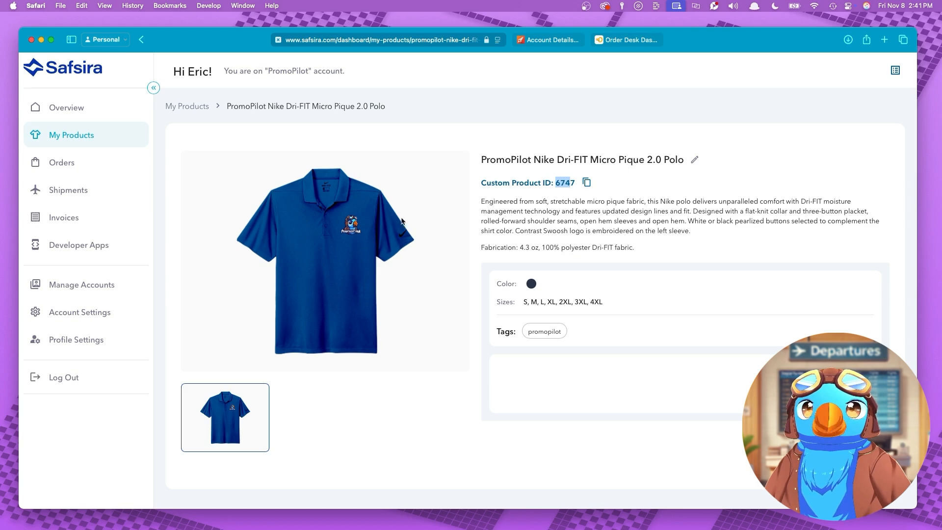
- Switch to Liftoff Commerce and start a new product vendor named "Safsira" for the Pilot Playground account
left_click(546, 40)
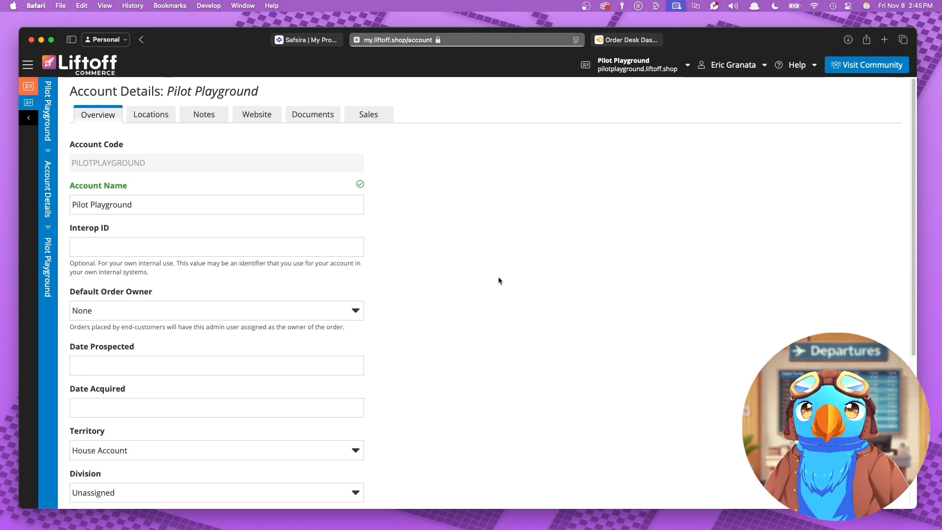
mouse_move(33, 135)
left_click(36, 118)
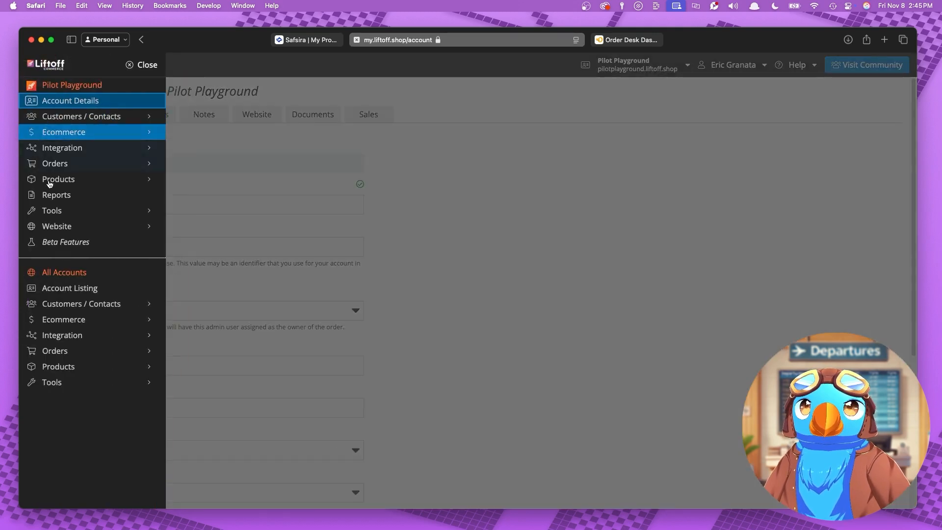
left_click(64, 179)
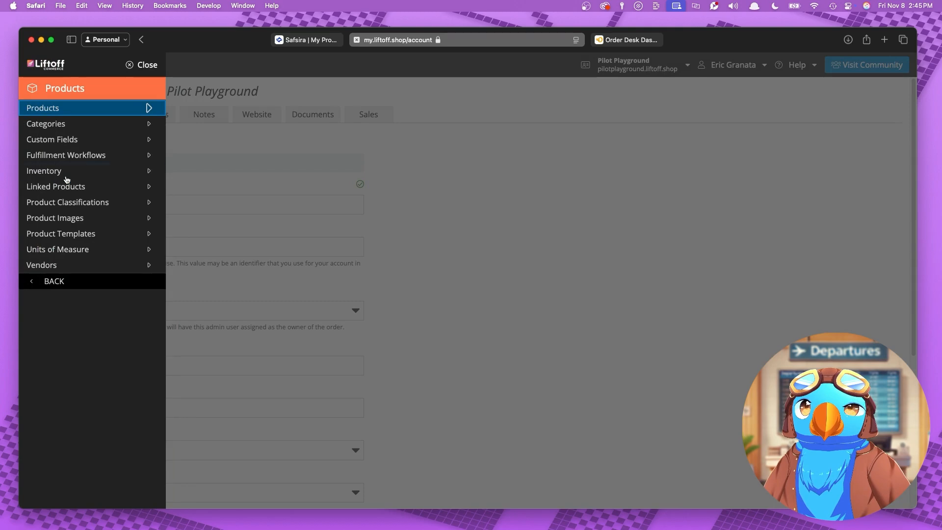
left_click(64, 265)
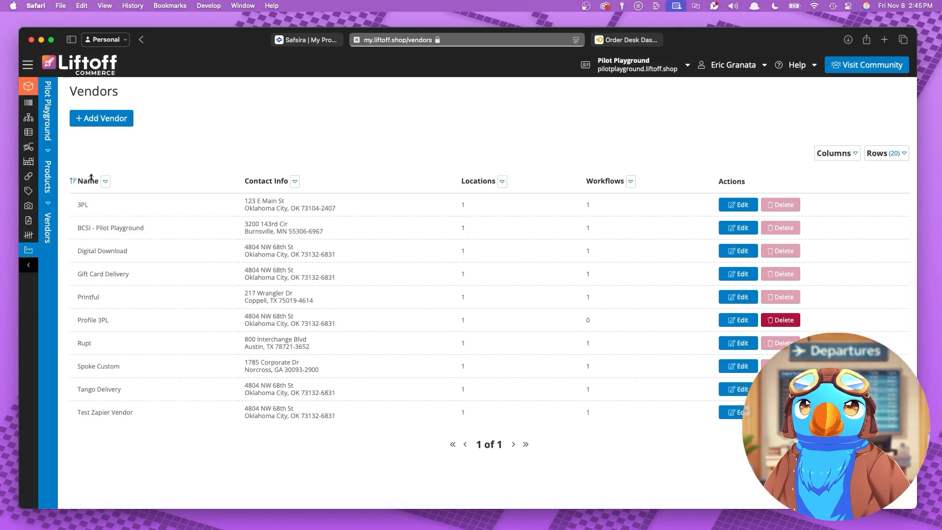
left_click(102, 125)
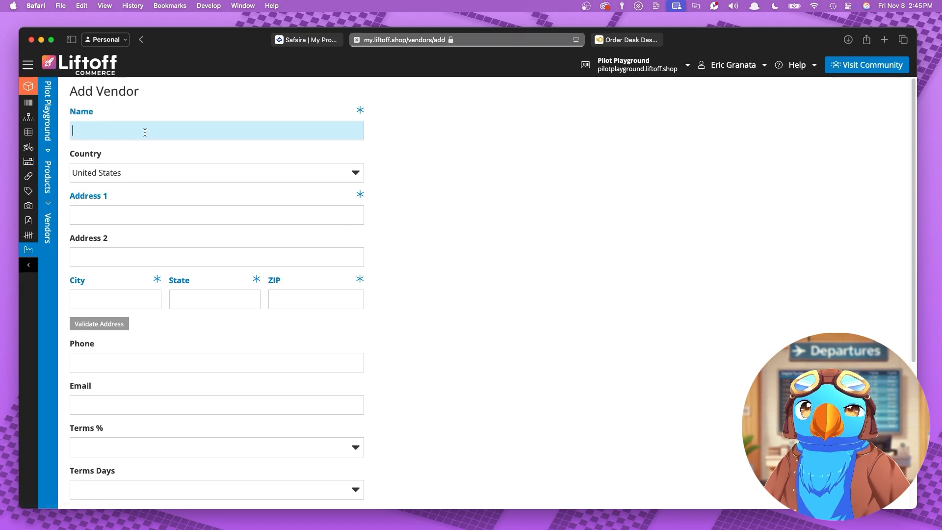
type("Safsira")
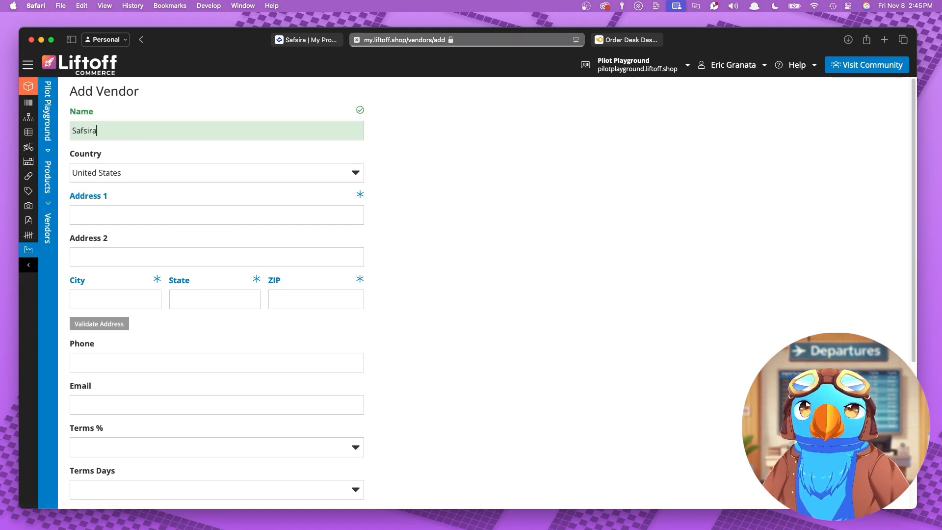
- Fill in the vendor's postal address, create the vendor and accept the recommended version of the address
left_click(93, 211)
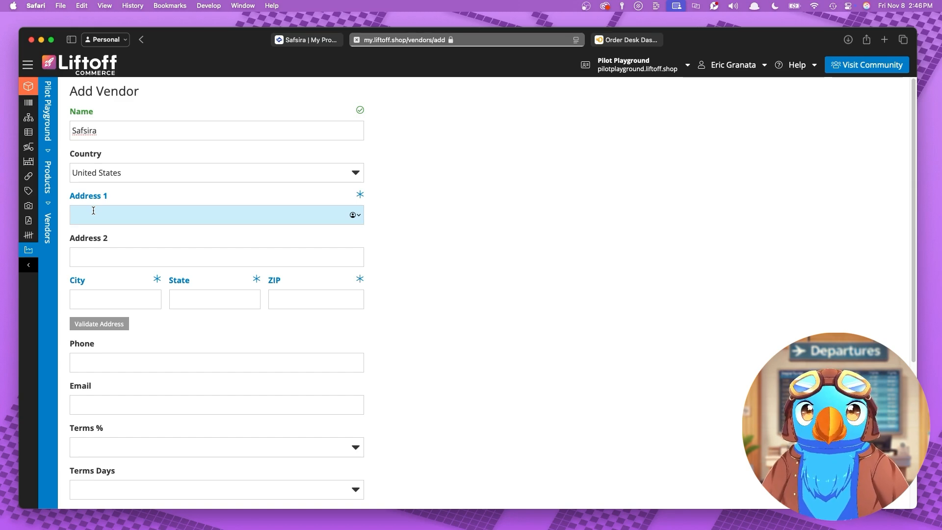
type("123 E")
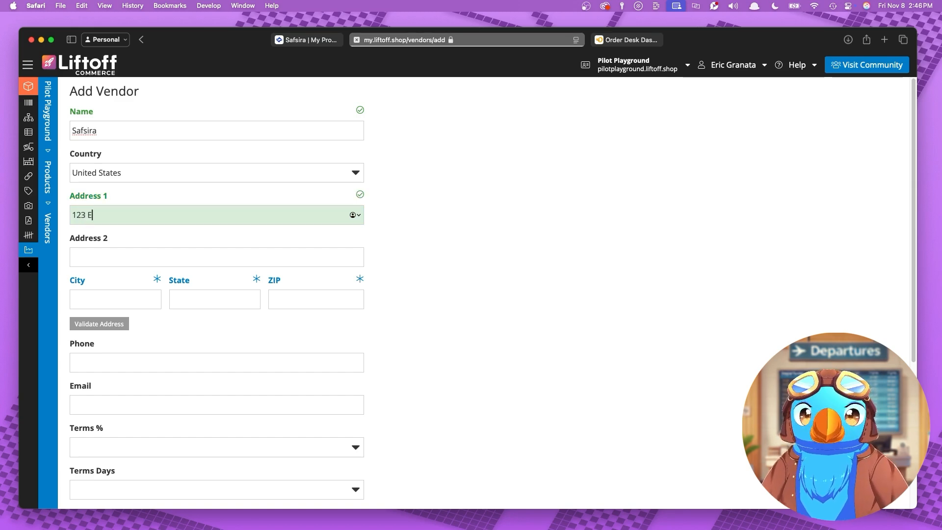
type(" Main S")
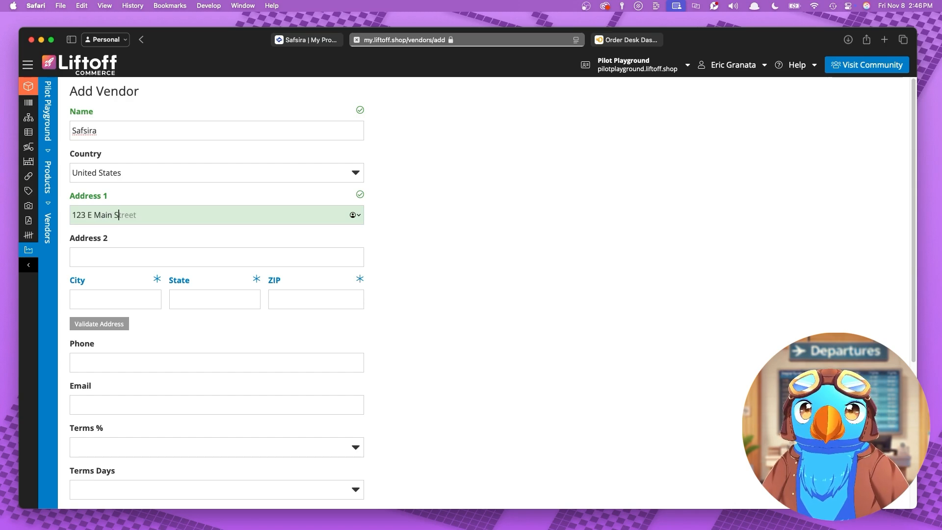
key("Return")
scroll(216, 294, "down", 5)
left_click(119, 478)
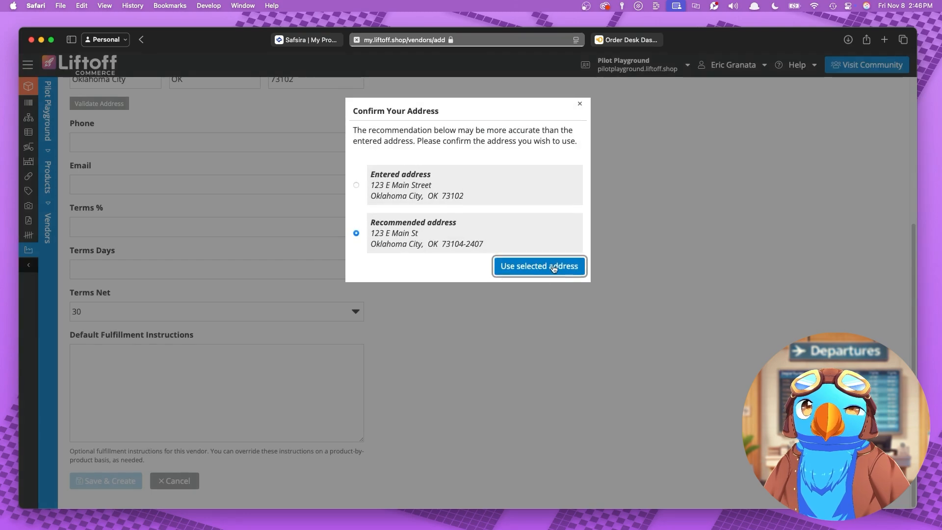
left_click(554, 269)
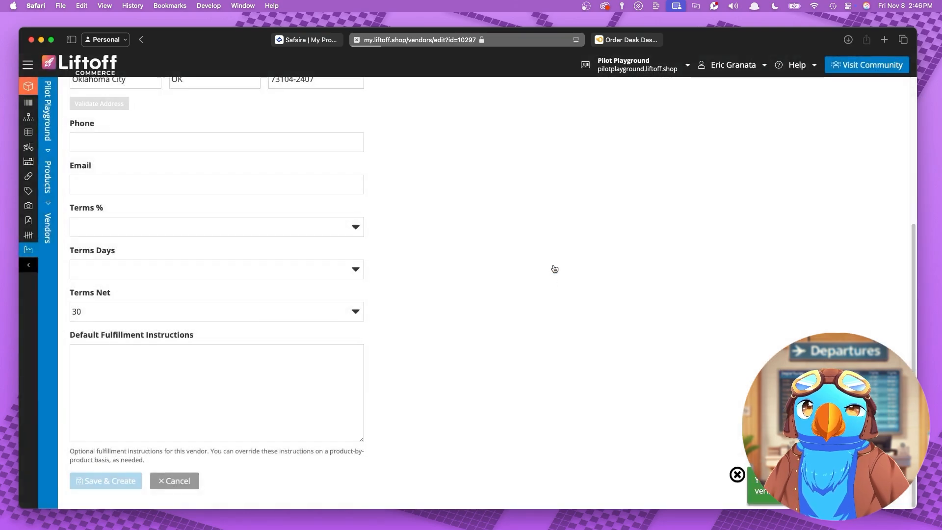
- Review the Safsira vendor's locations, documents and shipping method aliases, and return to the vendor list
scroll(419, 254, "down", 5)
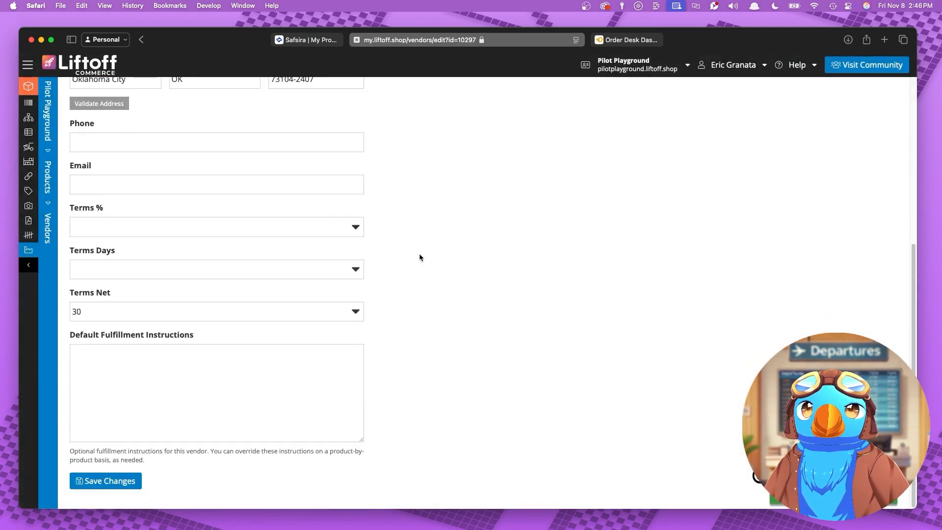
scroll(419, 255, "up", 10)
left_click(172, 142)
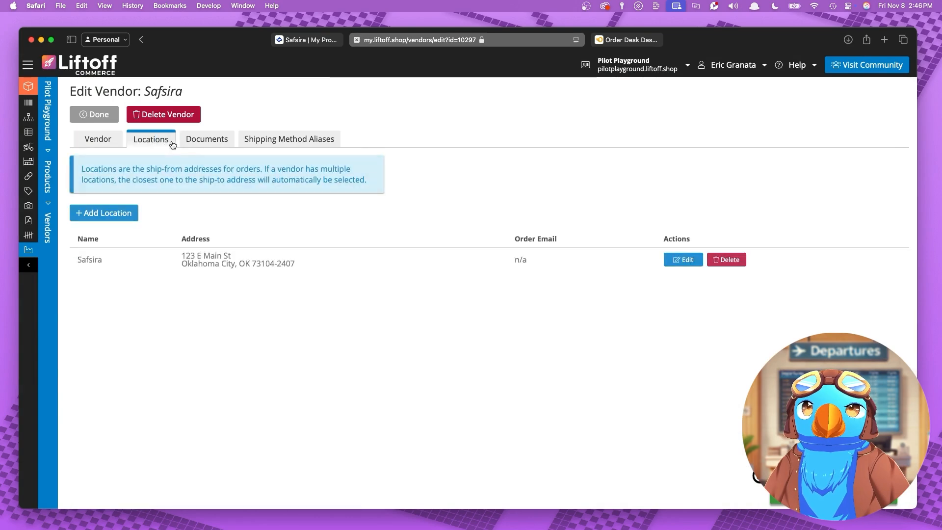
left_click(206, 141)
left_click(262, 143)
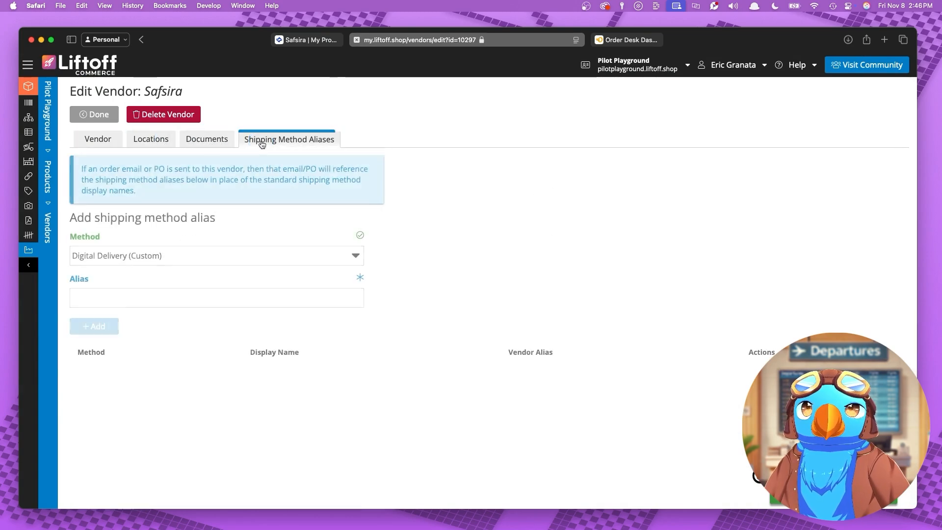
left_click(83, 113)
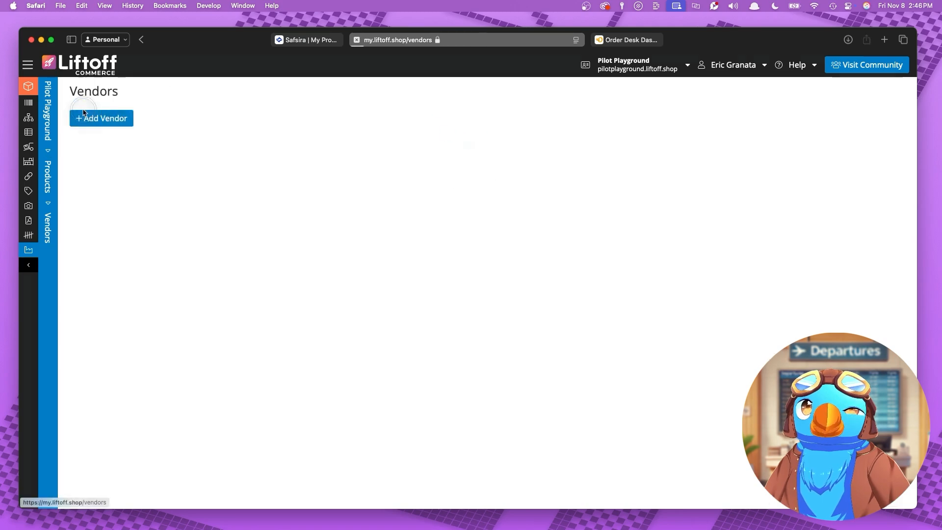
- Start a new fulfillment workflow and name it "Safsira"
left_click(27, 267)
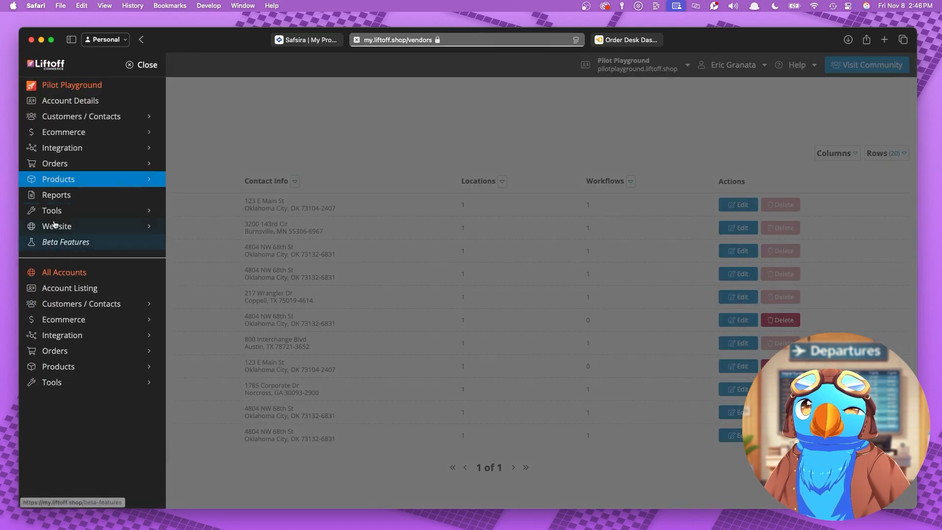
left_click(80, 182)
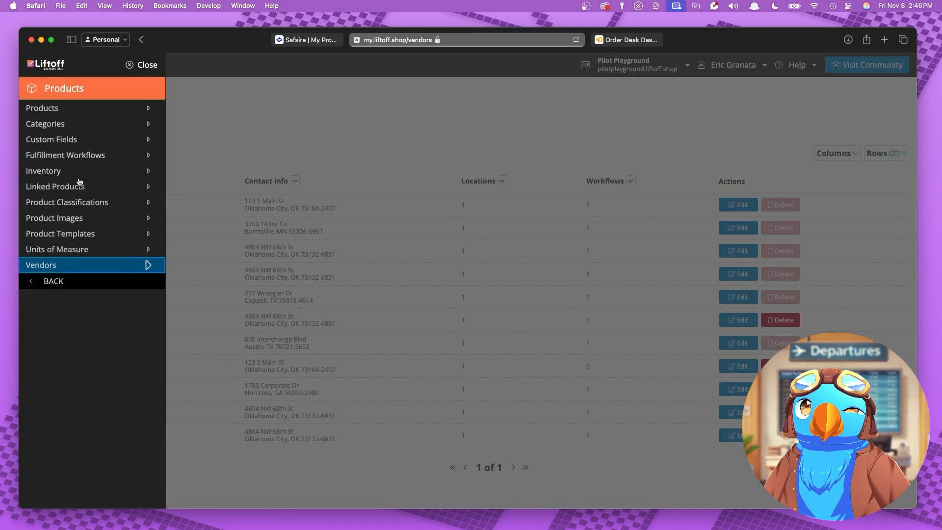
left_click(78, 155)
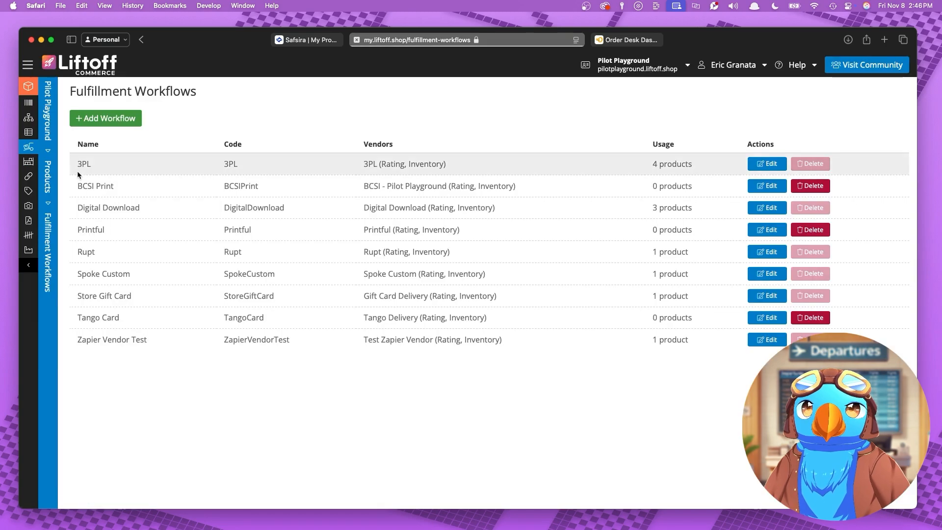
left_click(121, 122)
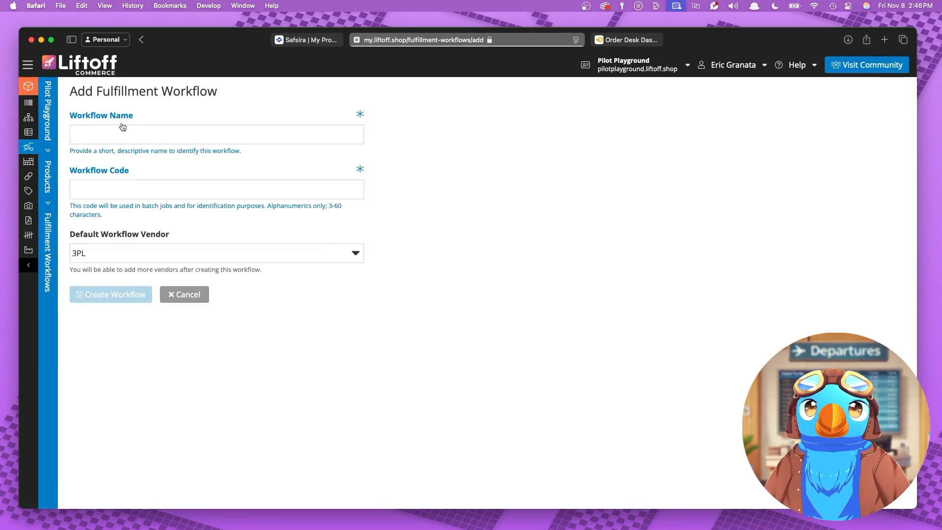
left_click(130, 134)
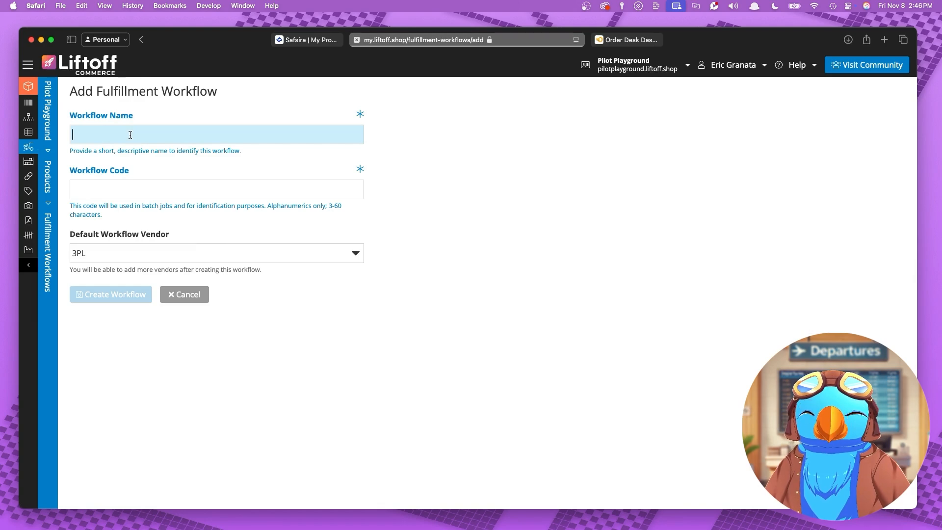
type("Safsira")
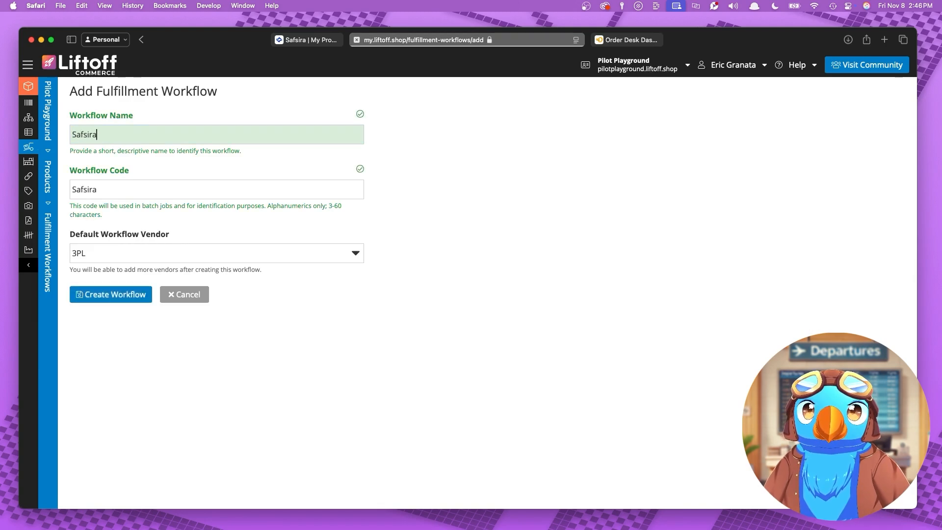
- Make Safsira the default workflow vendor, create the workflow and return to the workflow list
left_click(135, 253)
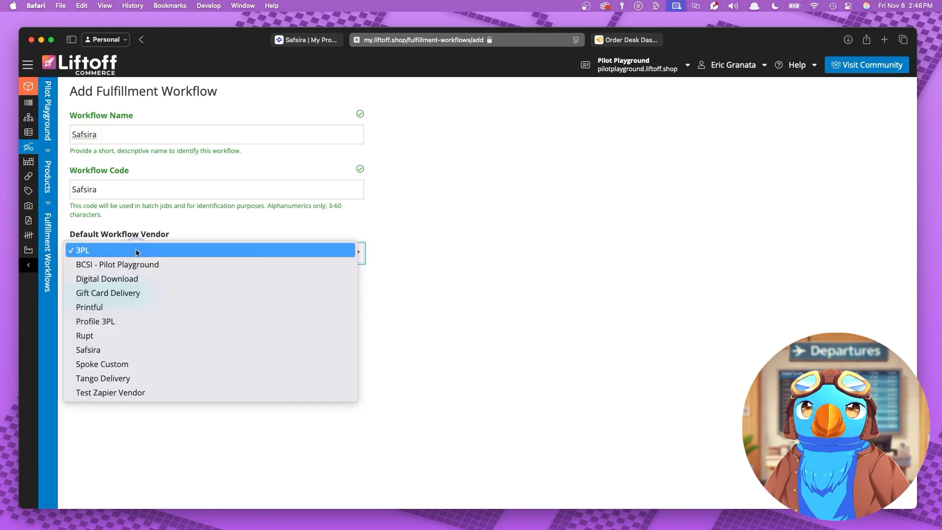
left_click(108, 348)
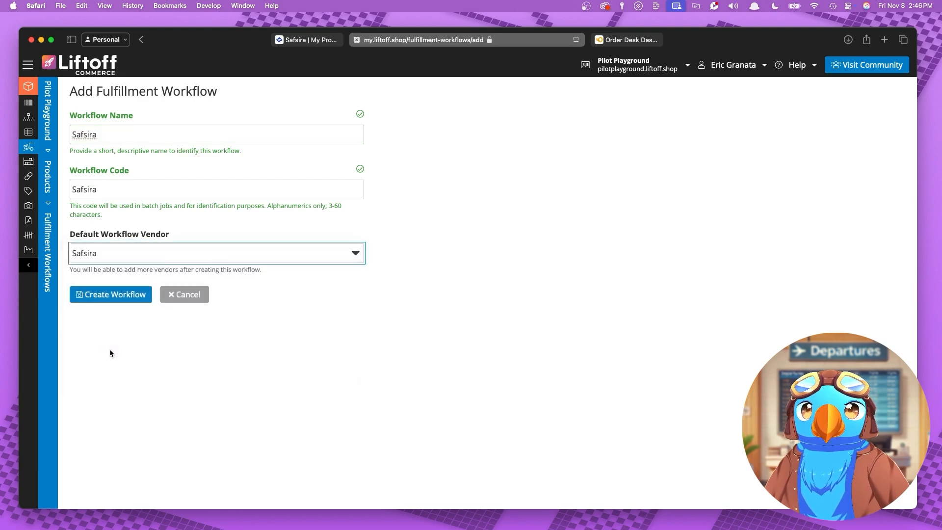
left_click(120, 294)
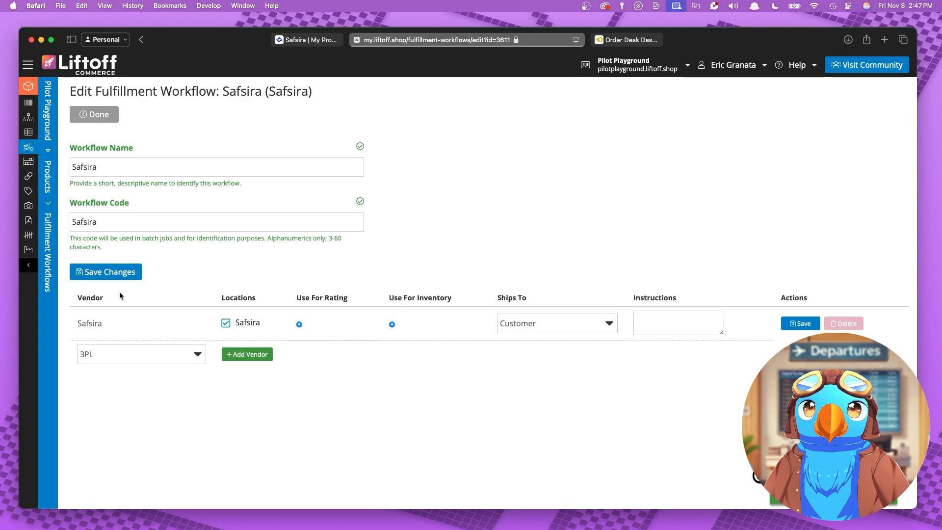
left_click(105, 115)
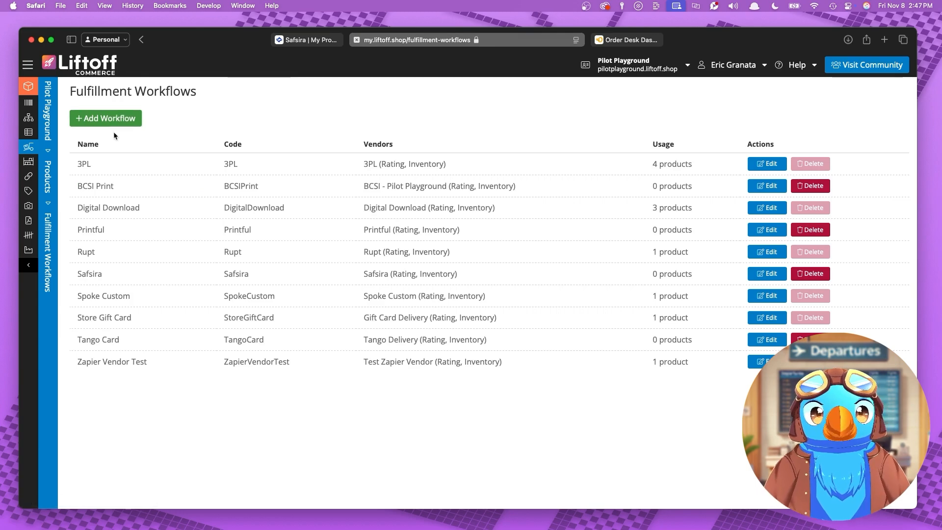
- Create a product classification named "Safsira"
left_click(26, 267)
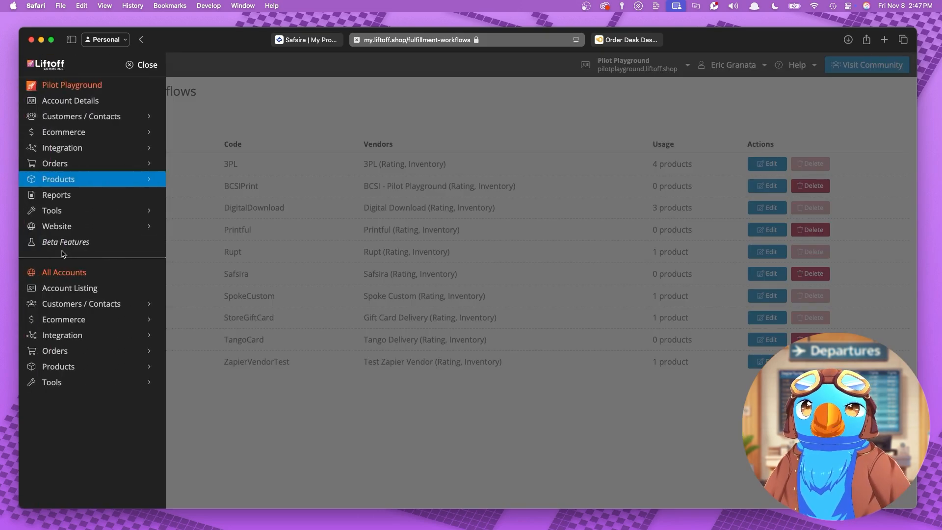
left_click(62, 178)
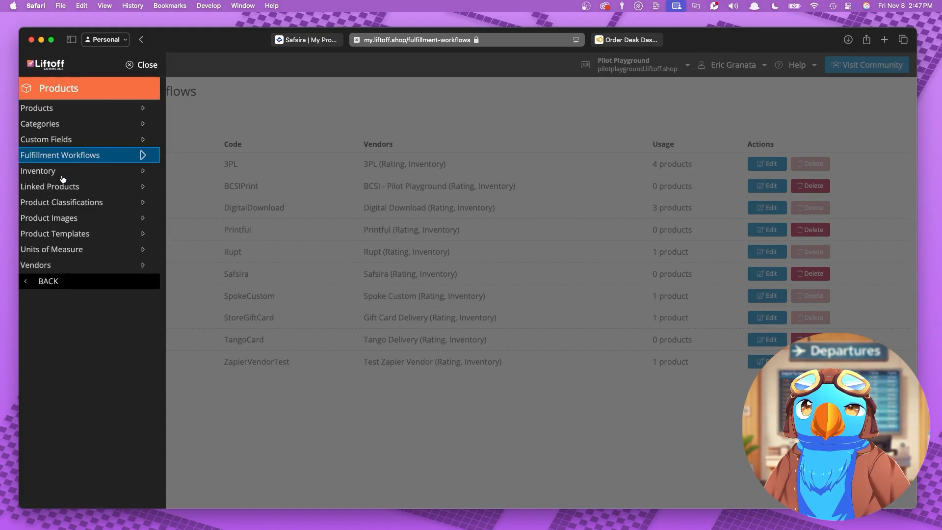
left_click(63, 202)
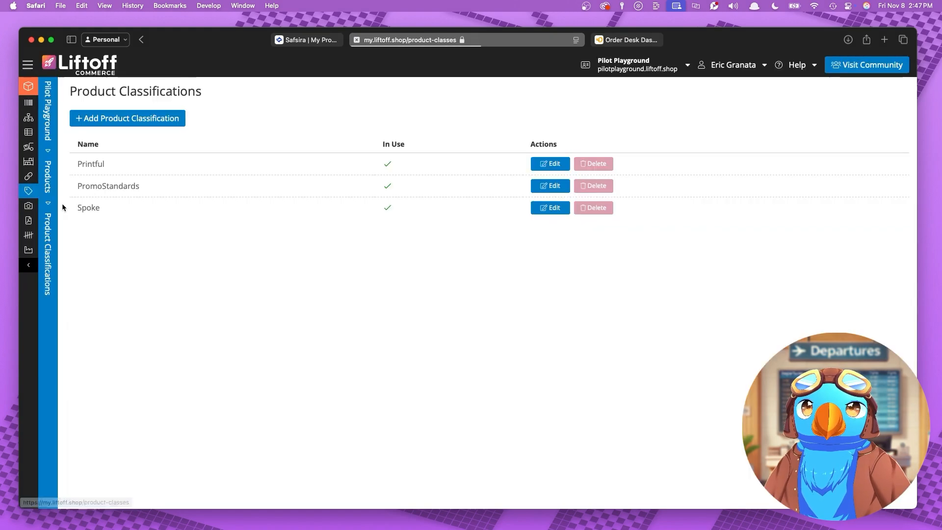
left_click(142, 120)
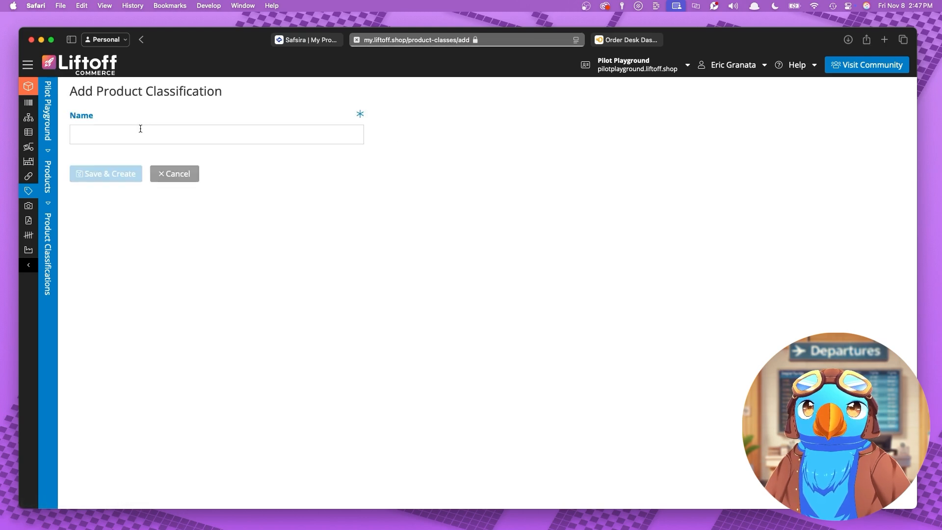
left_click(139, 131)
type("Safsira")
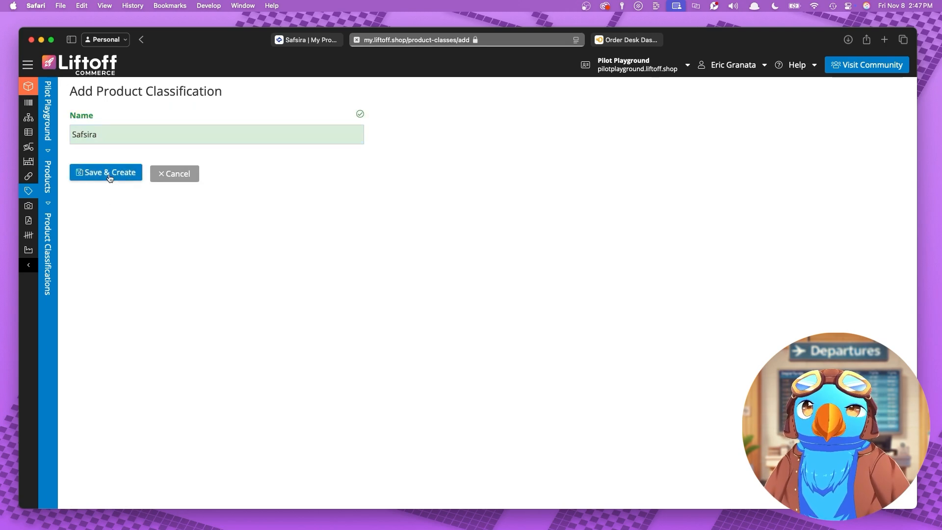
left_click(109, 175)
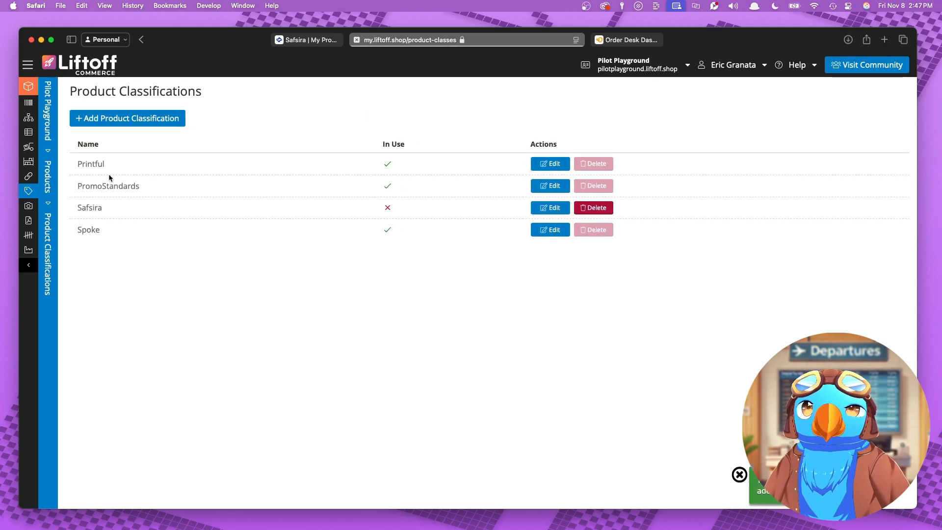
- Open the custom product fields and choose the Safsira classification for editing
left_click(28, 265)
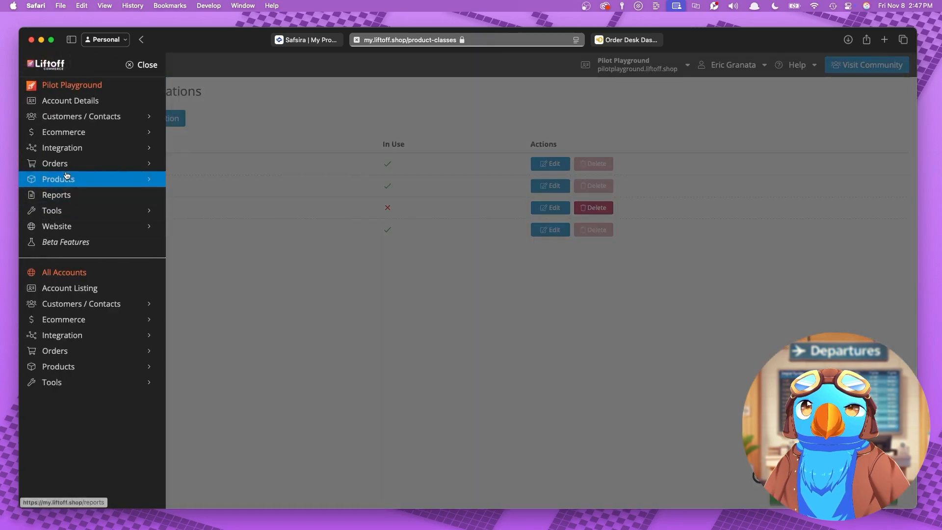
left_click(67, 178)
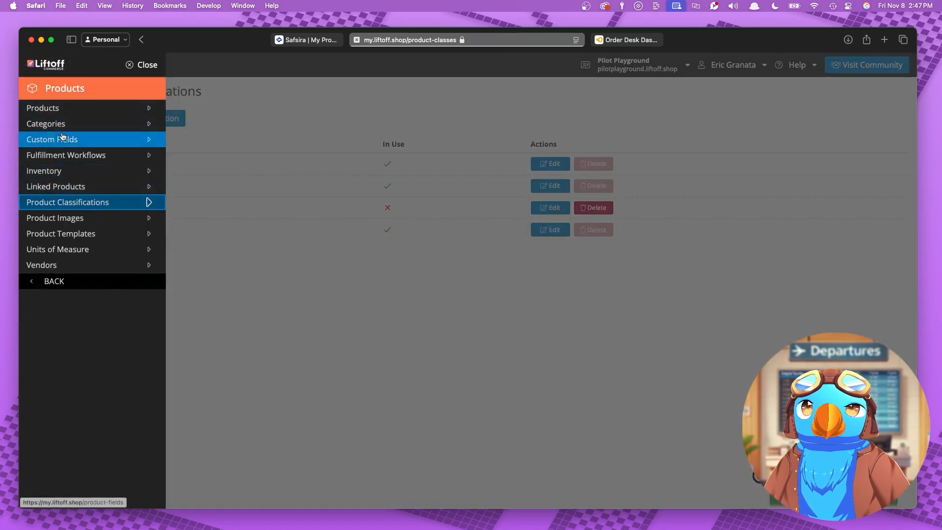
left_click(63, 138)
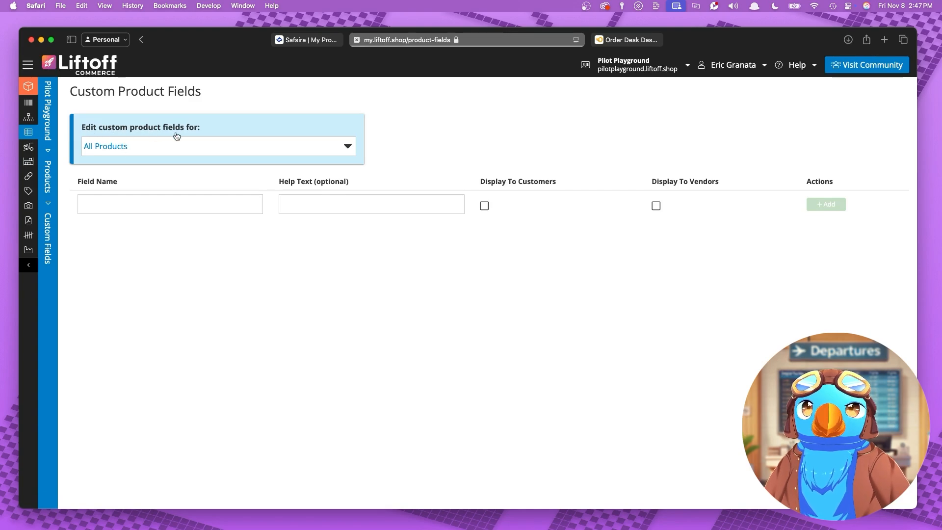
left_click(155, 146)
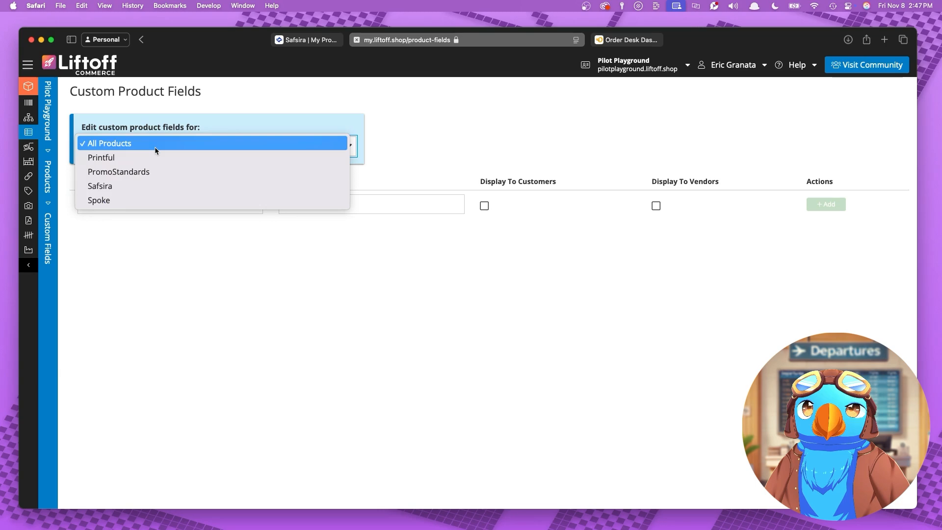
left_click(116, 186)
- Add a custom field named "print_sku" with the help text "This should be the Safsira product ID."
left_click(157, 204)
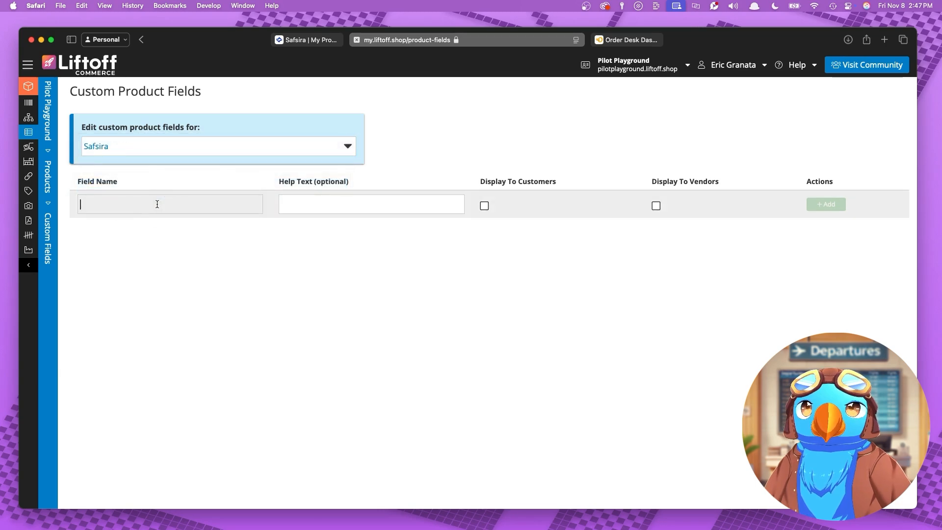
type("print_")
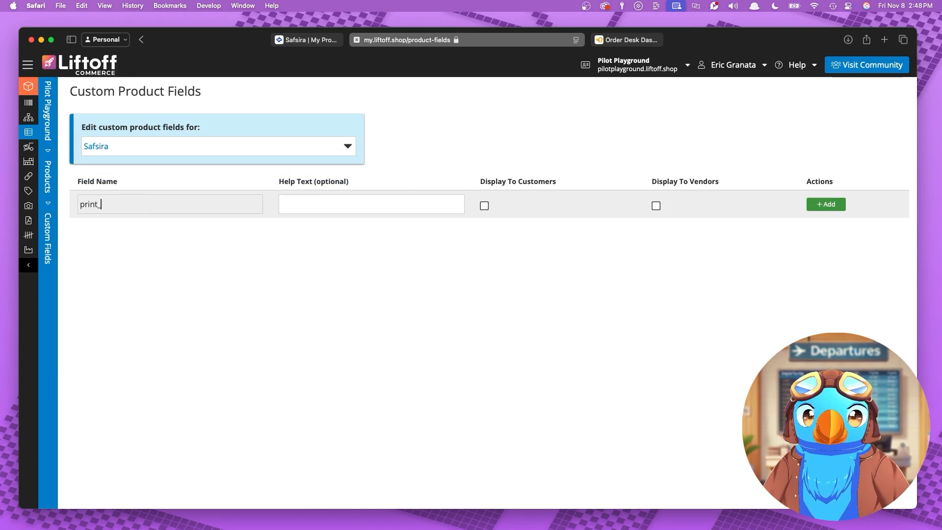
type("sku")
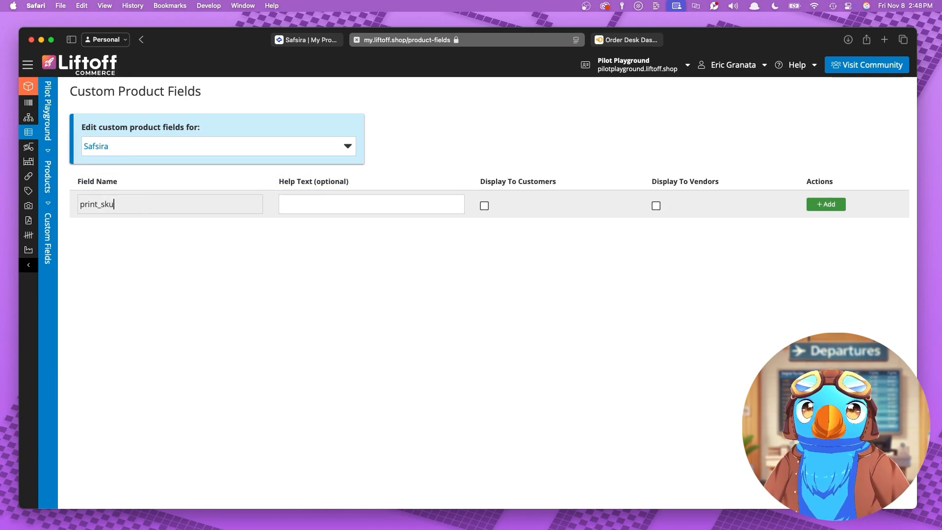
left_click(320, 201)
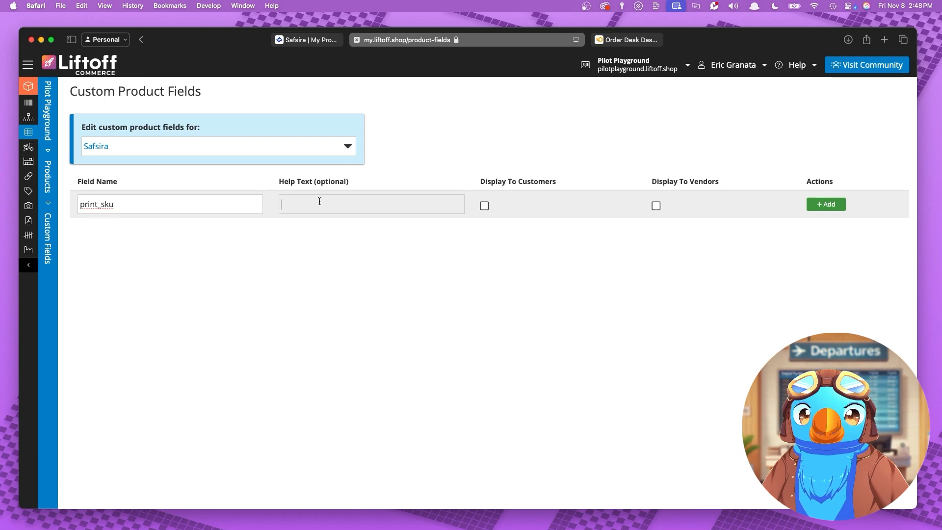
type("This shou")
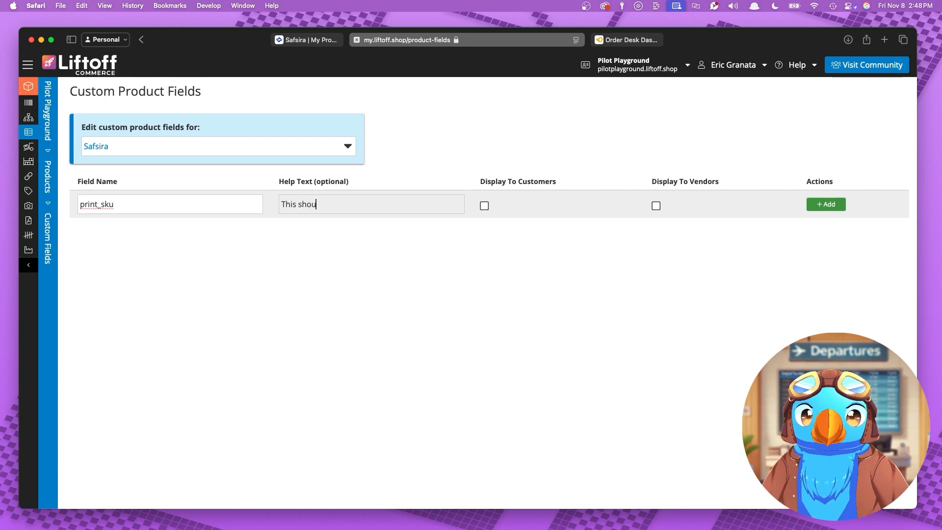
type("ld be the Safsi")
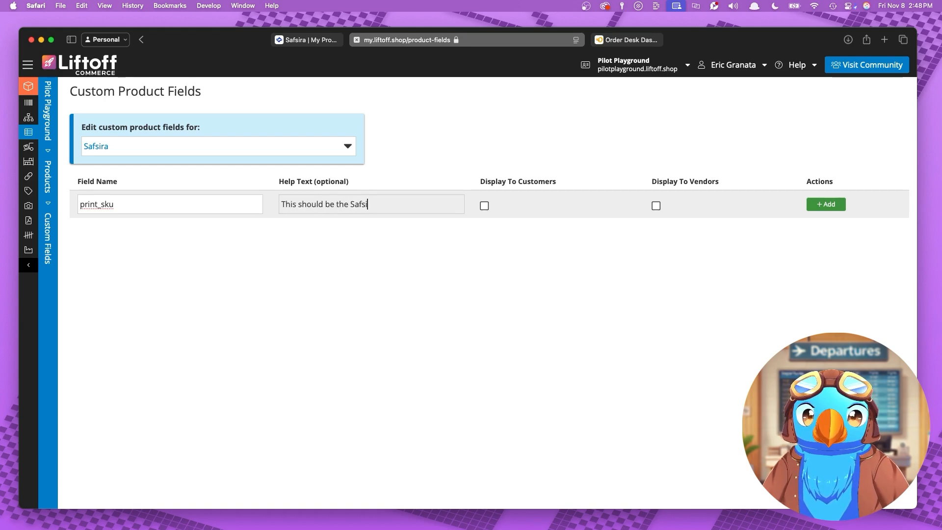
type("ra product ID.")
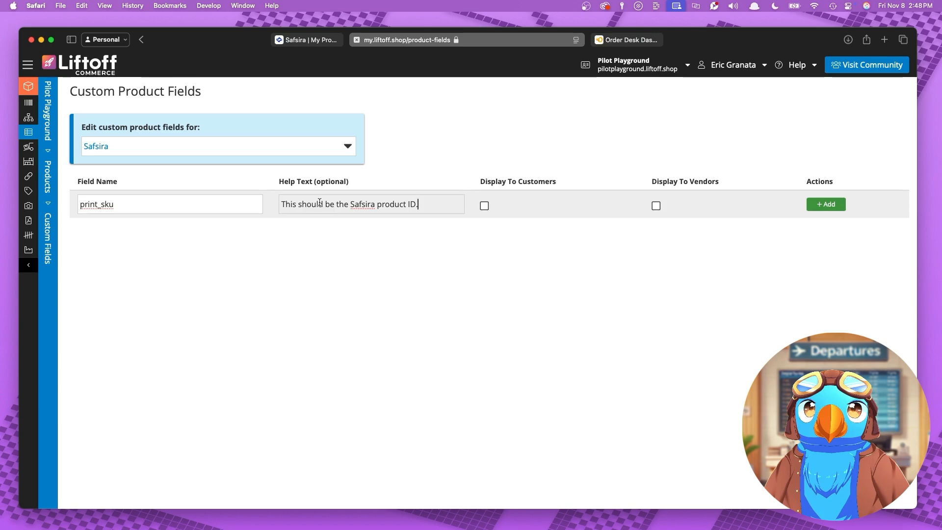
left_click(421, 304)
left_click(826, 204)
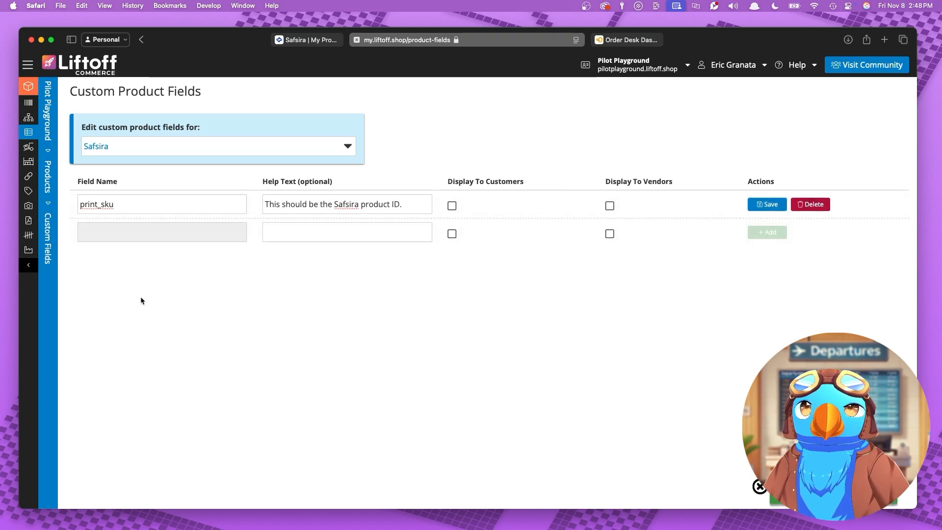
- Start a new product with code and SKU "SFSRA-POLO" and the name "Nike Dri Fit"
mouse_move(58, 278)
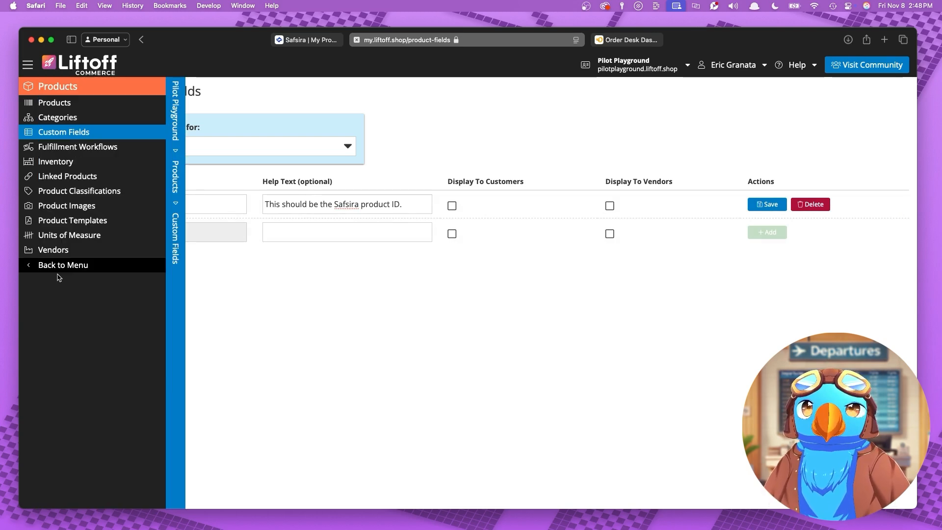
left_click(57, 104)
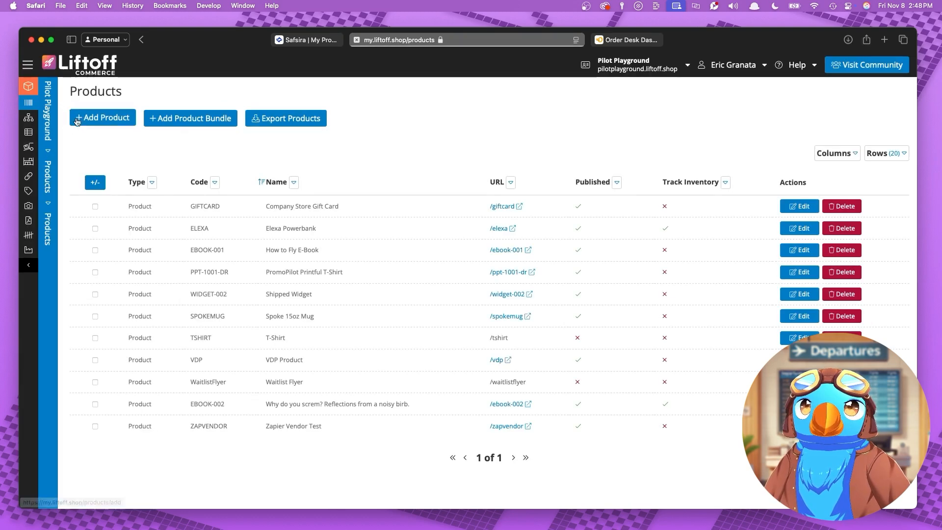
left_click(114, 122)
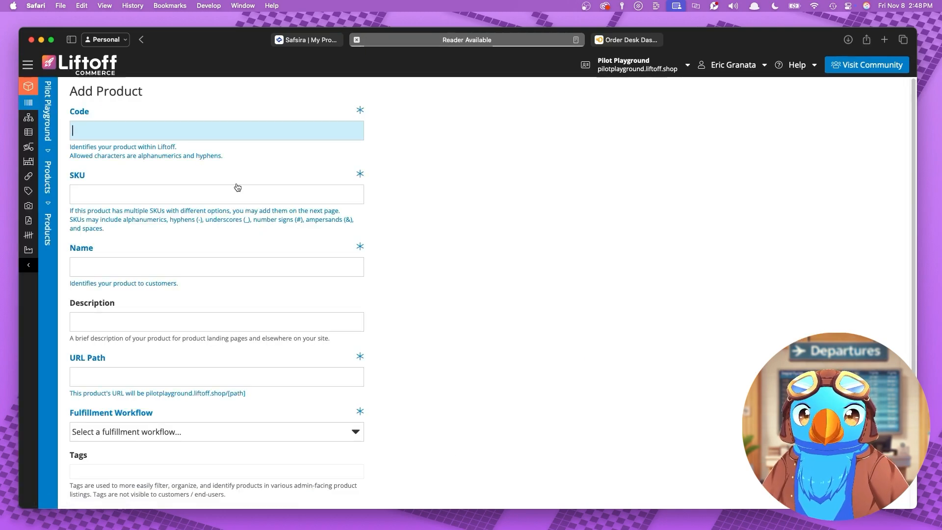
type("SFSRA")
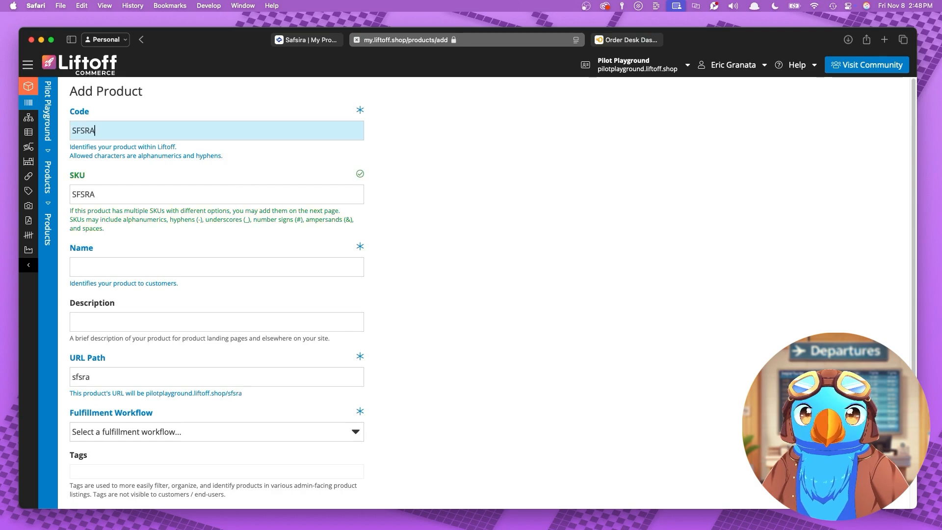
type("-POLO")
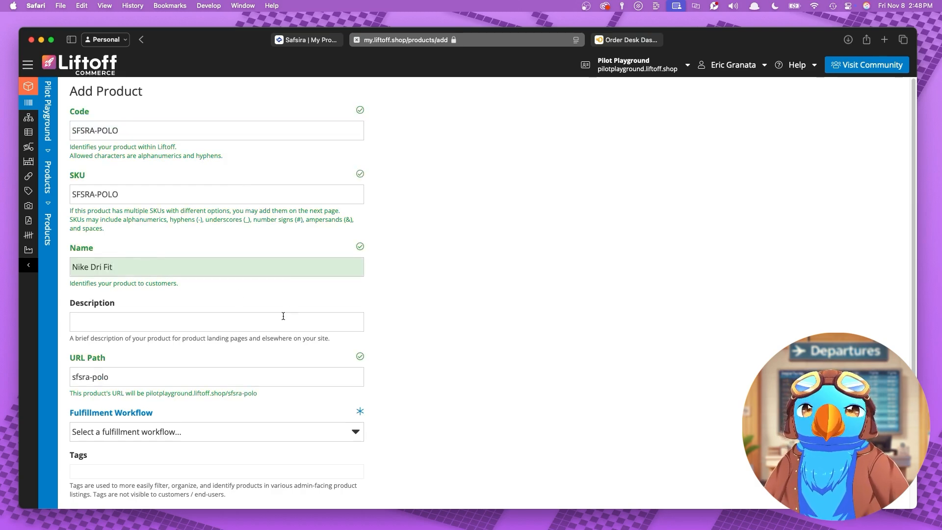
- Assign the Safsira fulfillment workflow to the new product and create it
scroll(283, 316, "down", 3)
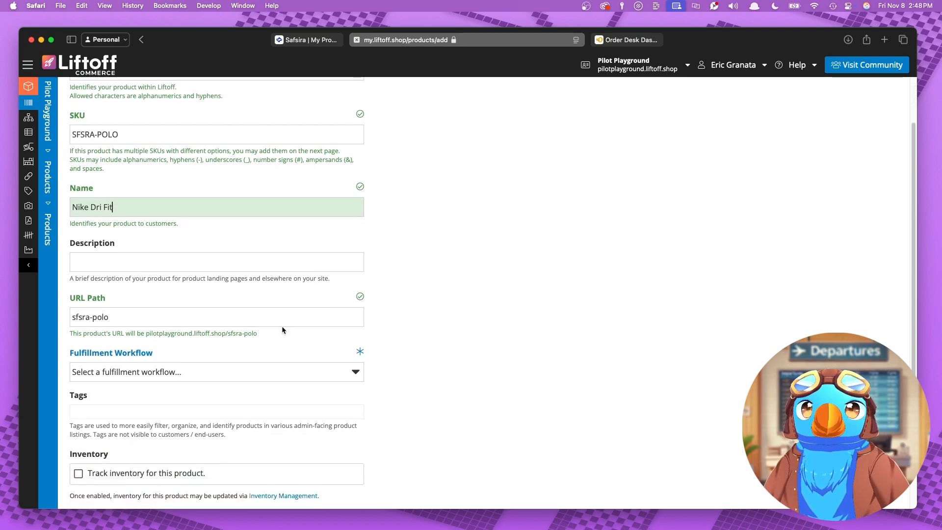
scroll(282, 329, "down", 5)
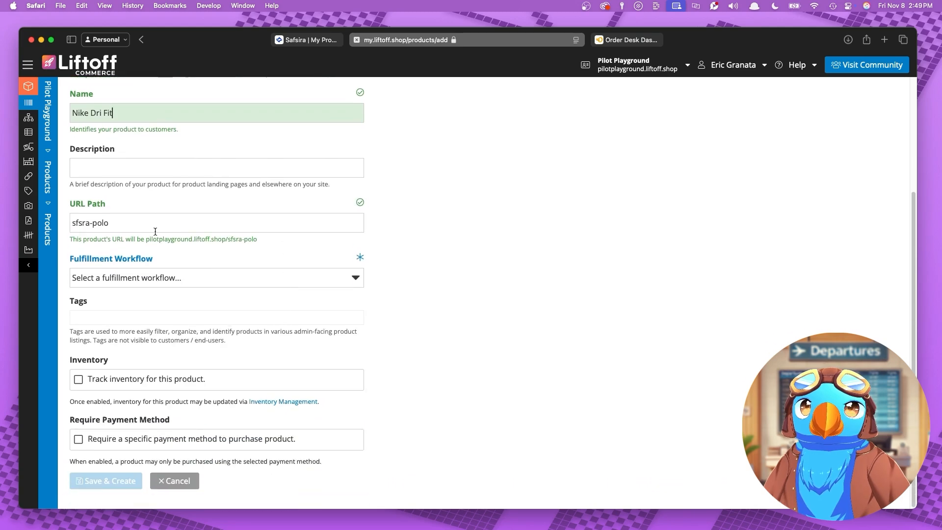
left_click(184, 279)
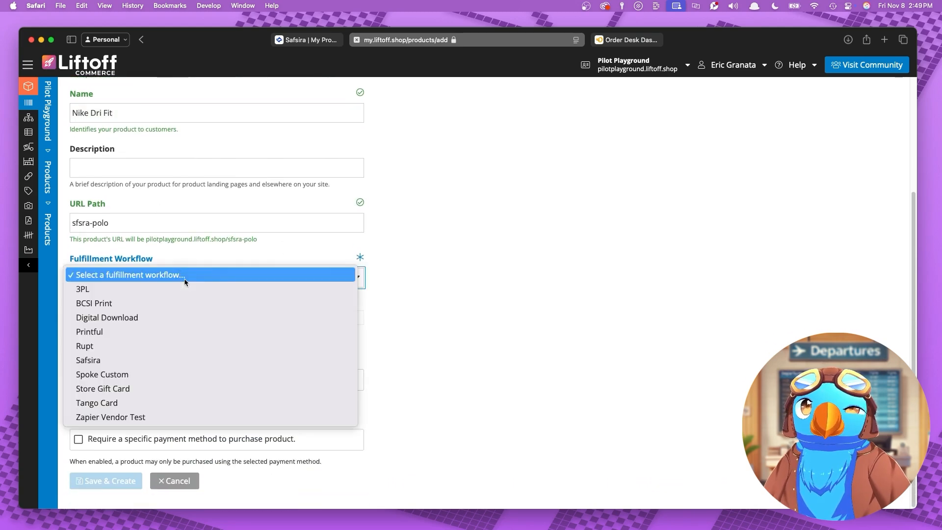
left_click(140, 360)
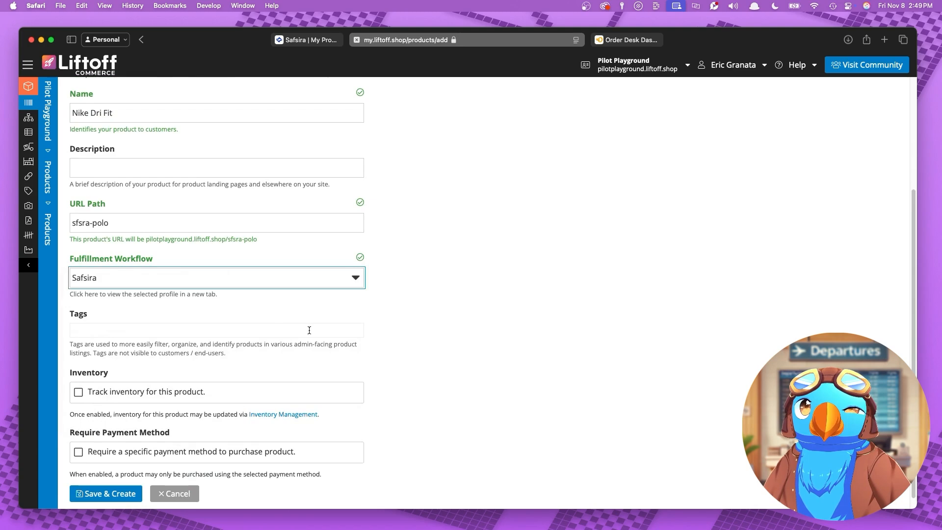
scroll(446, 354, "down", 1)
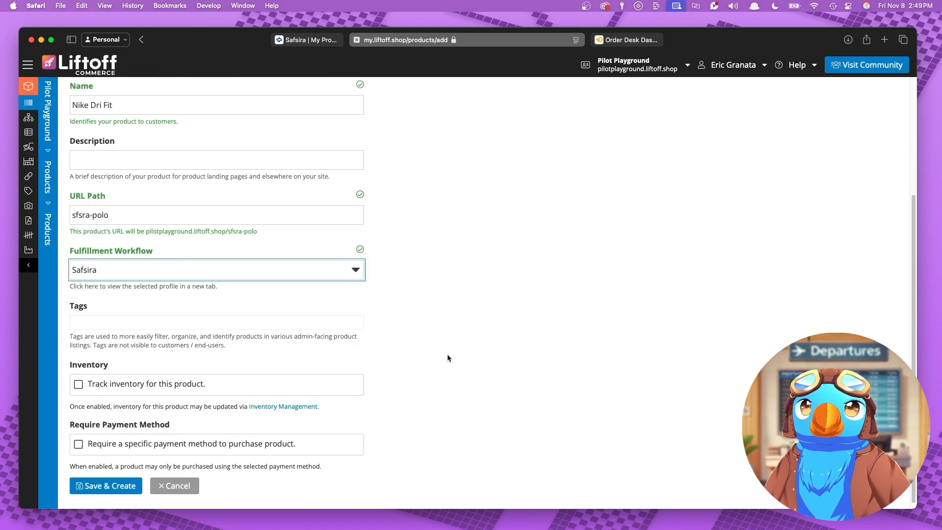
left_click(108, 481)
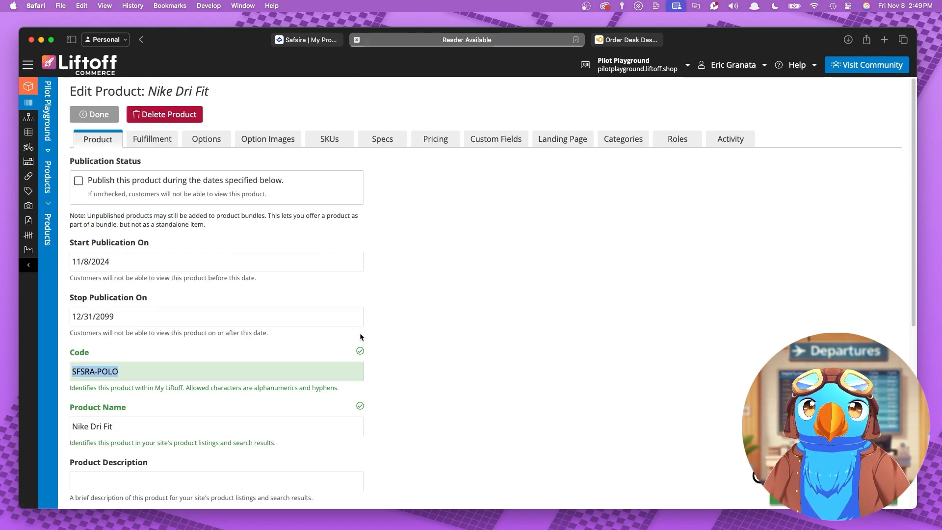
- Add a SKU option named "Size" to the Nike Dri Fit product
left_click(158, 141)
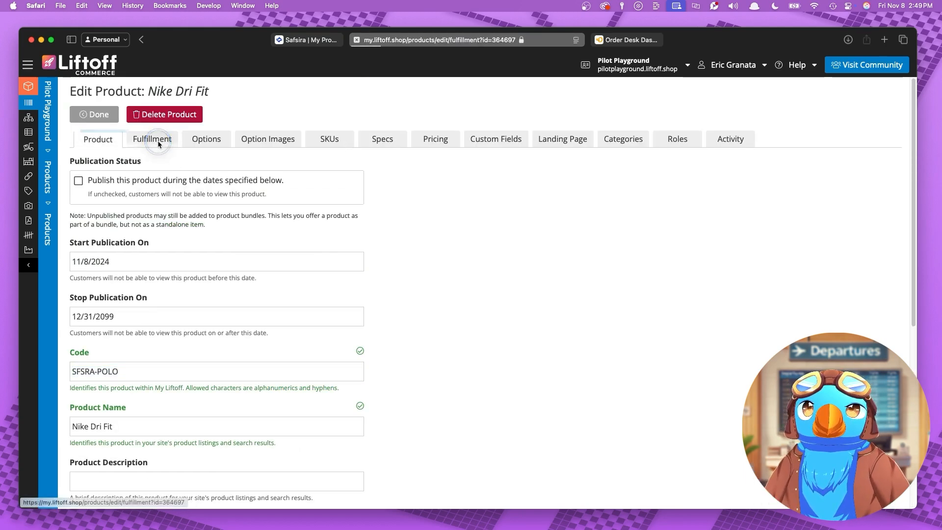
left_click(201, 140)
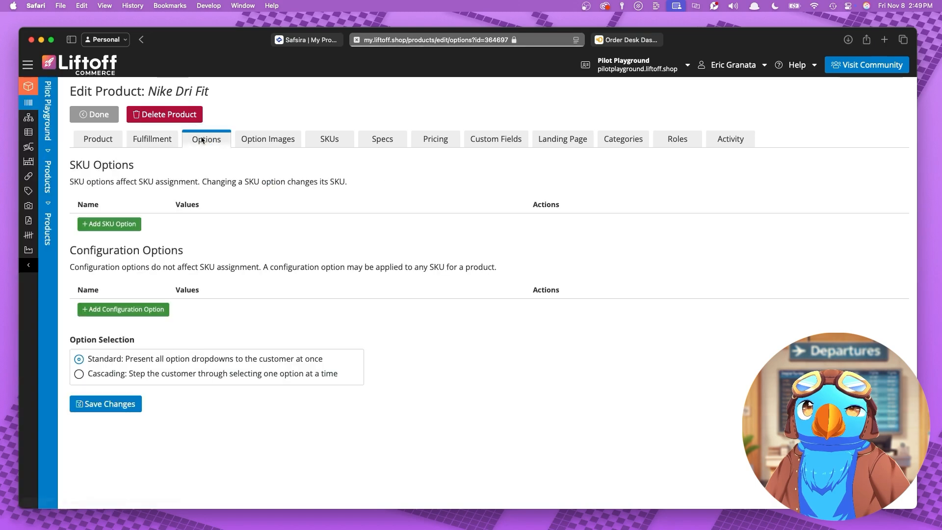
left_click(111, 223)
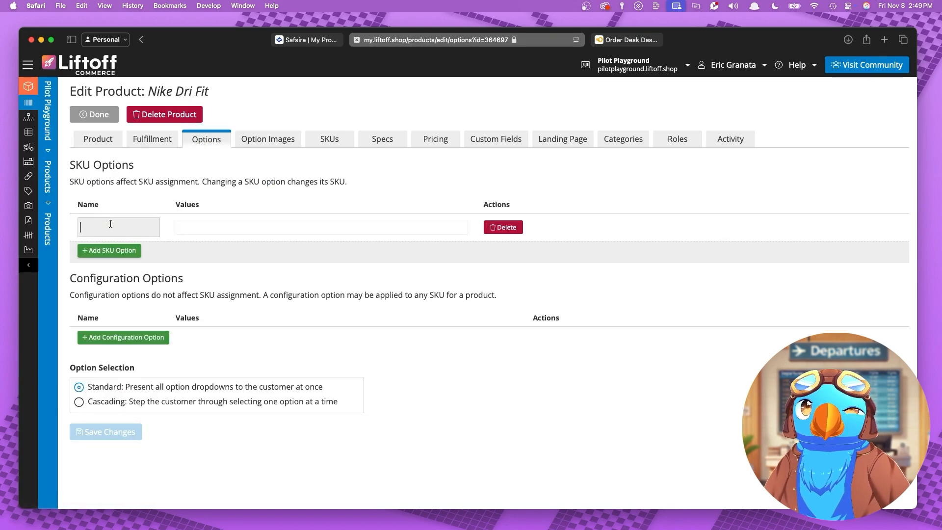
type("Size")
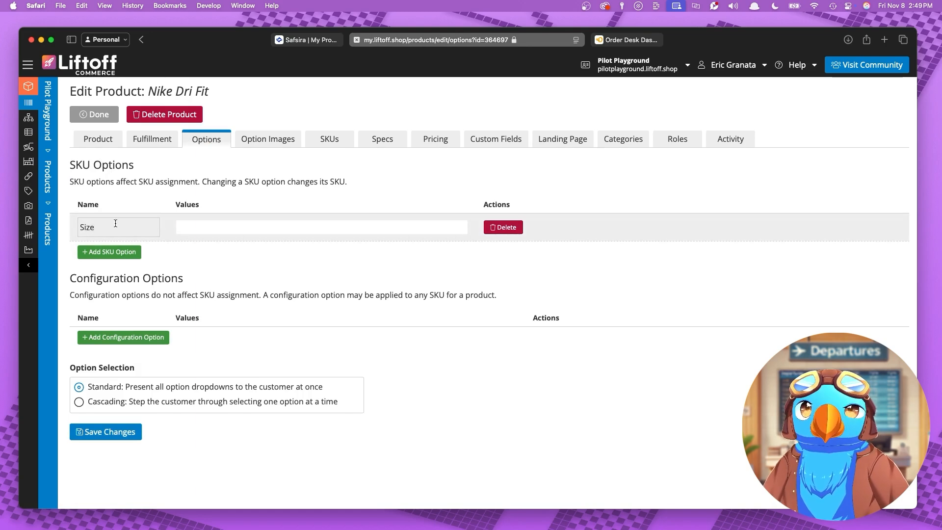
- Switch to the Safsira product page, check which sizes the polo comes in, and return to the Liftoff product options
left_click(297, 41)
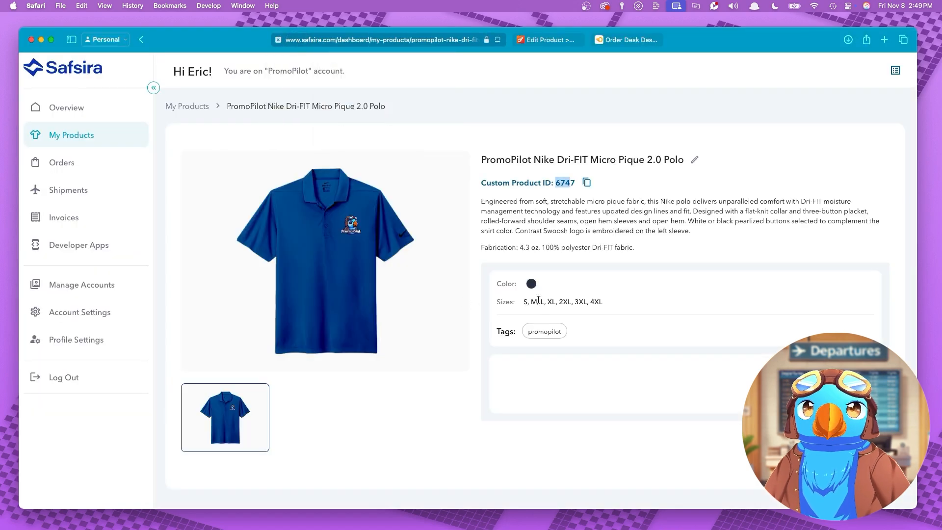
left_click_drag(525, 303, 601, 299)
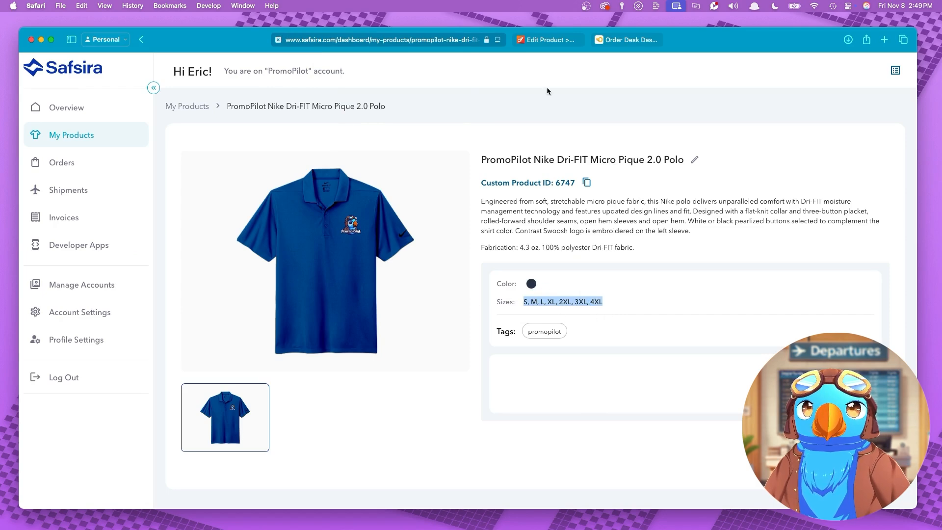
left_click(546, 39)
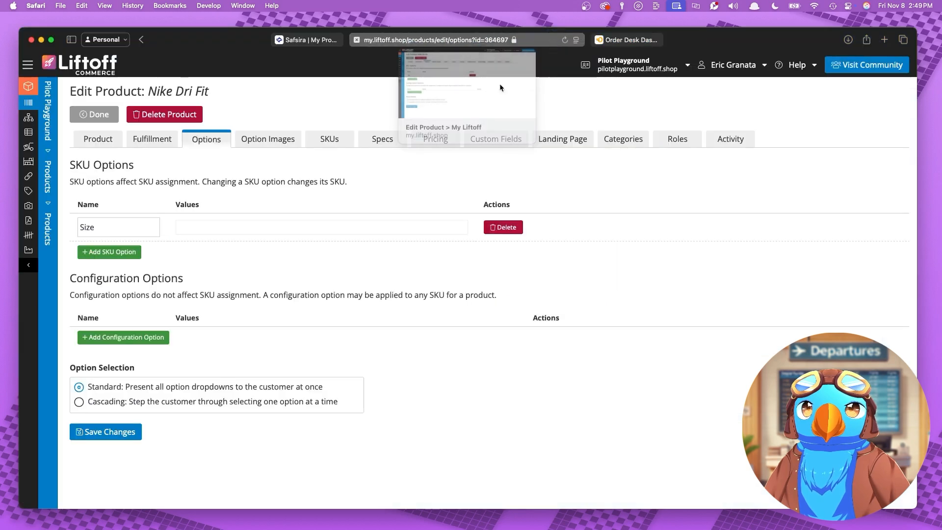
- Enter S, M, L, XL, 2XL, 3XL and 4XL as the values of the Size SKU option
left_click(203, 223)
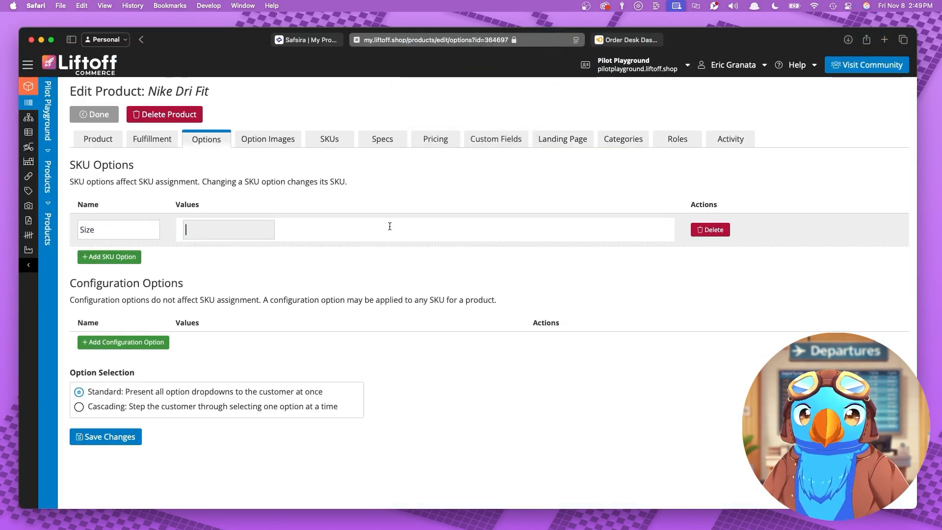
type("S")
key("Return")
type("M")
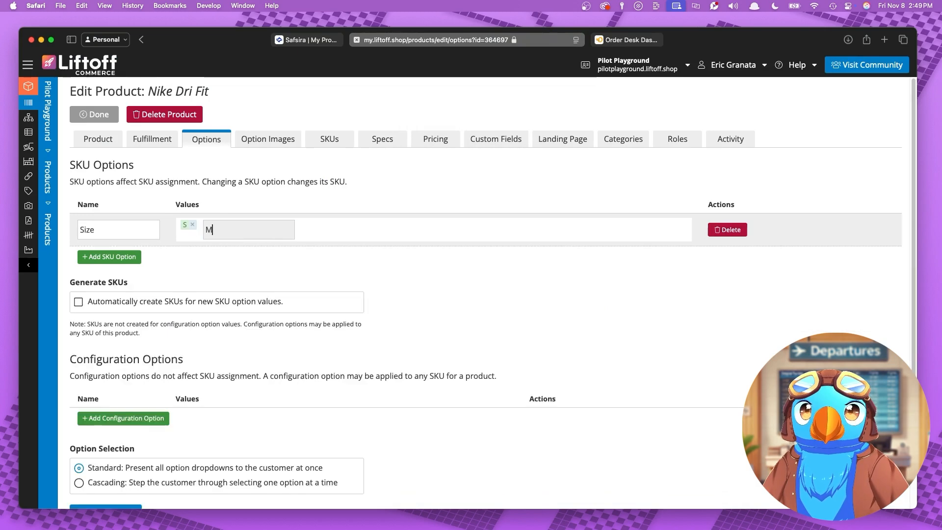
key("Return")
type("L")
key("Return")
type("XL")
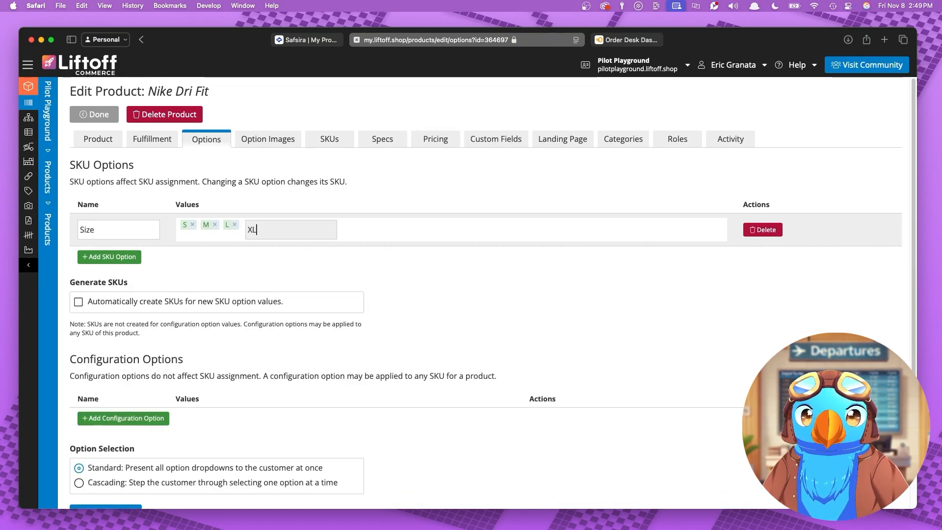
key("Return")
type("2XL")
key("Return")
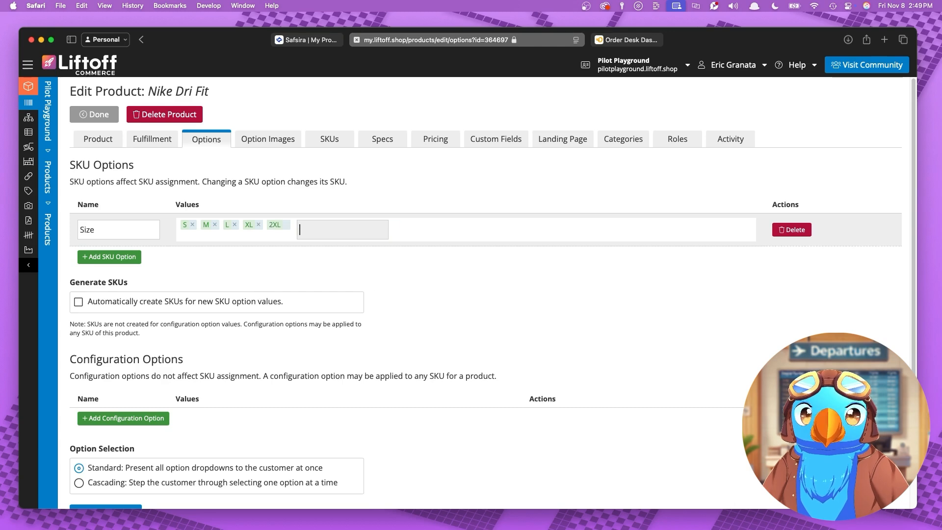
type("3XL")
key("Return")
type("4X")
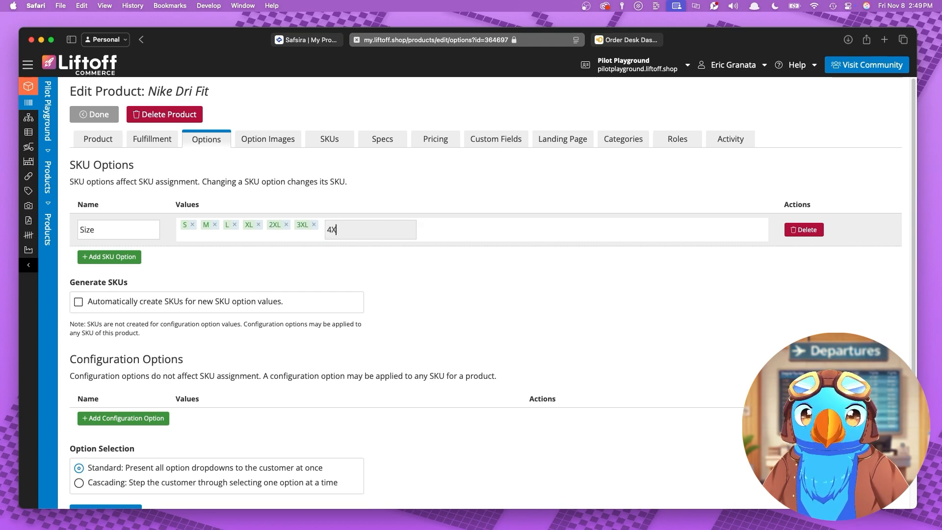
type("L")
key("Return")
left_click(379, 247)
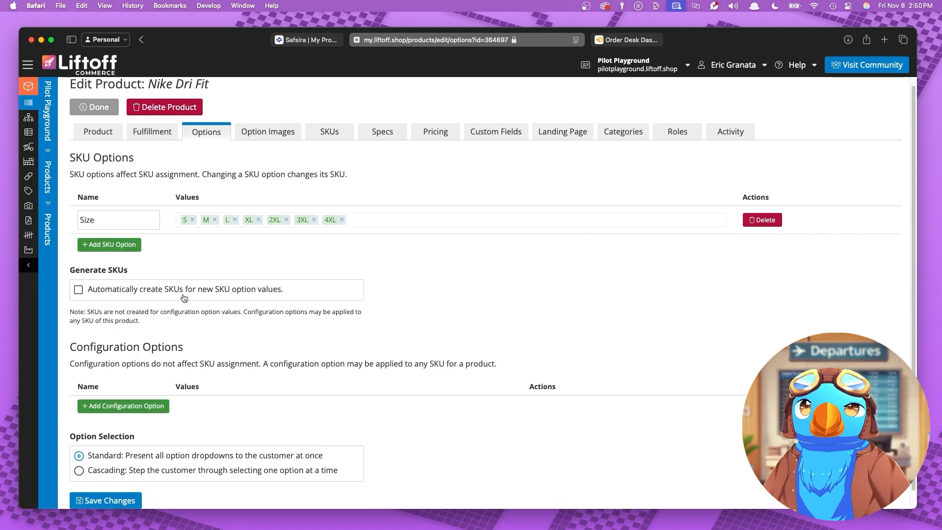
- Enable automatic SKU creation for the new Size values and save the product options
left_click(98, 292)
scroll(190, 282, "down", 1)
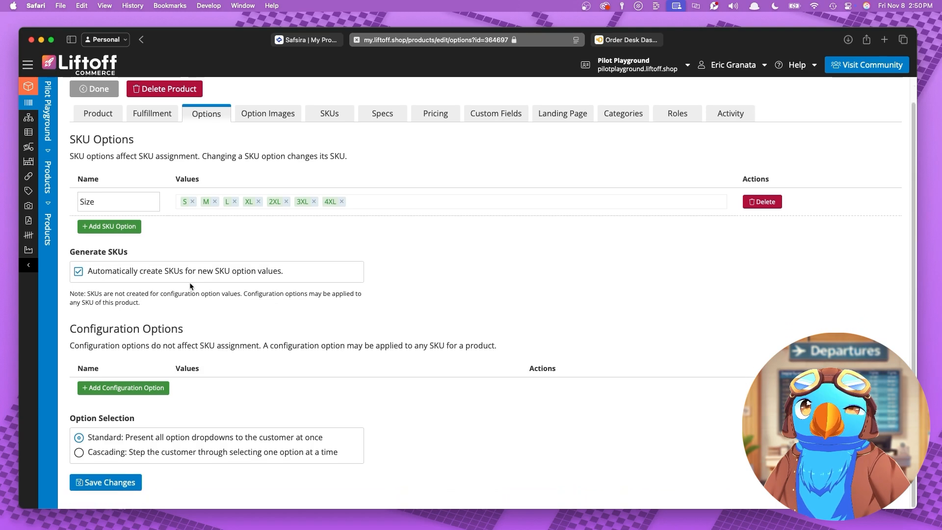
left_click(98, 482)
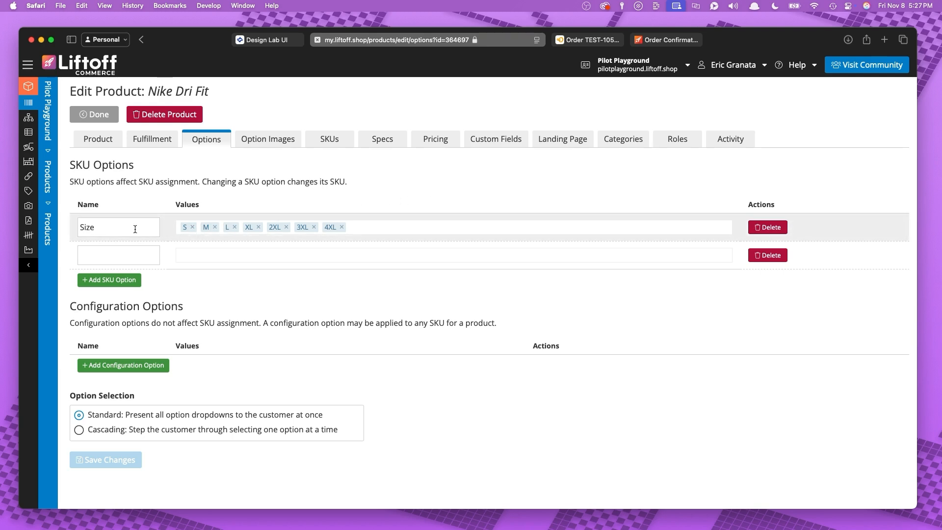
- Name the second SKU option "Color" and check the polo's color name on the Safsira design page before returning to Liftoff
left_click(125, 255)
type("Color")
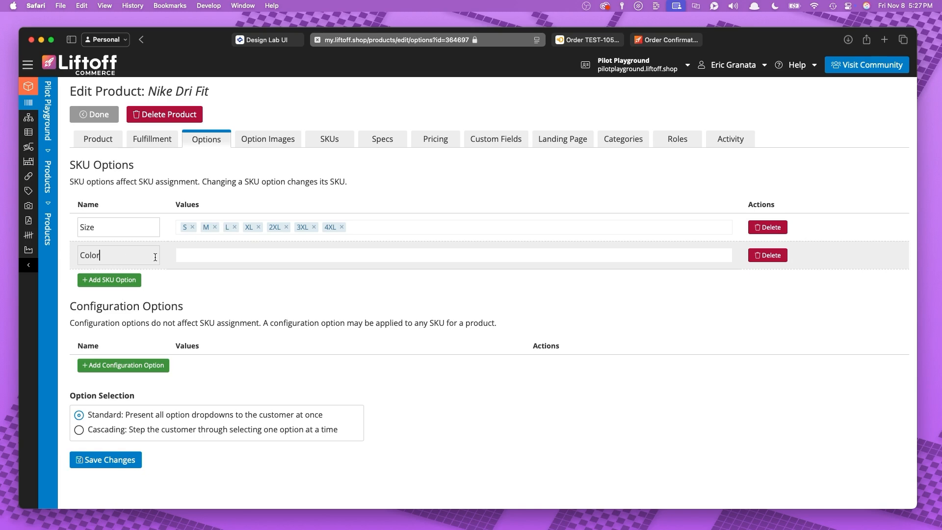
left_click(270, 39)
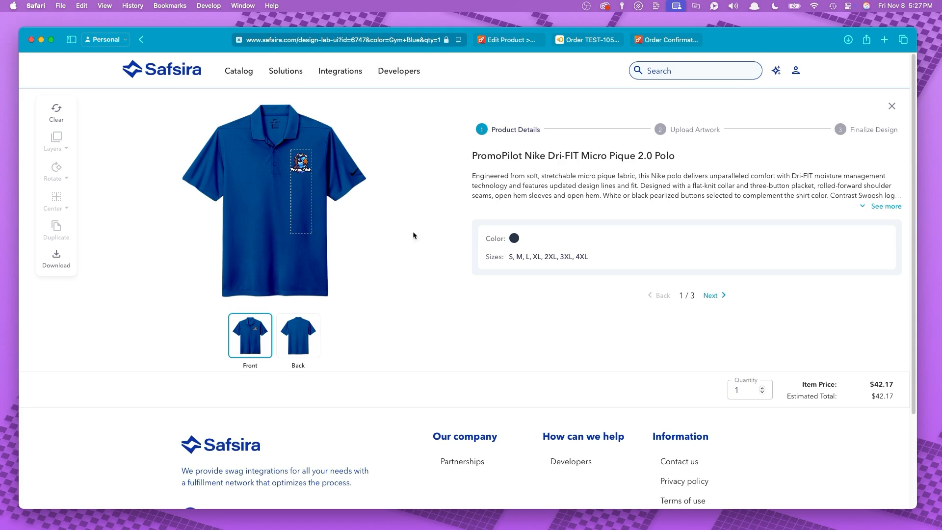
mouse_move(515, 239)
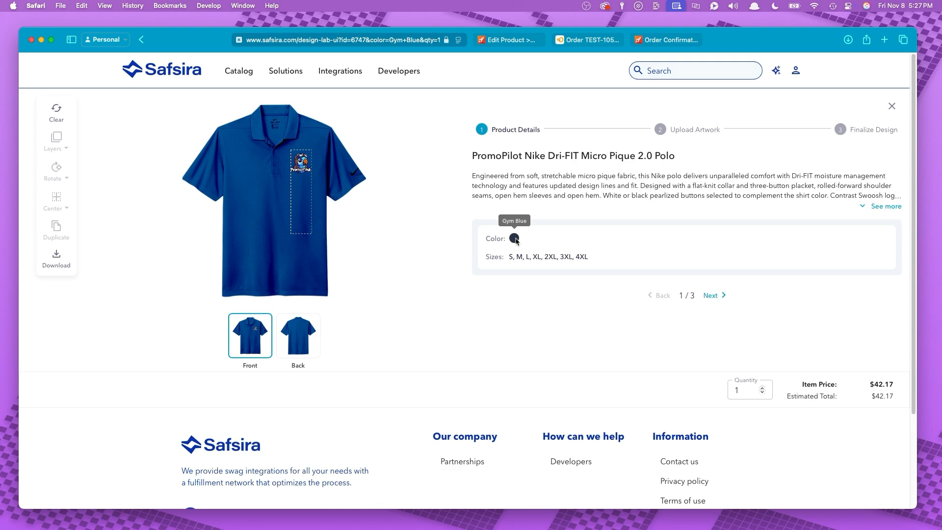
left_click(509, 43)
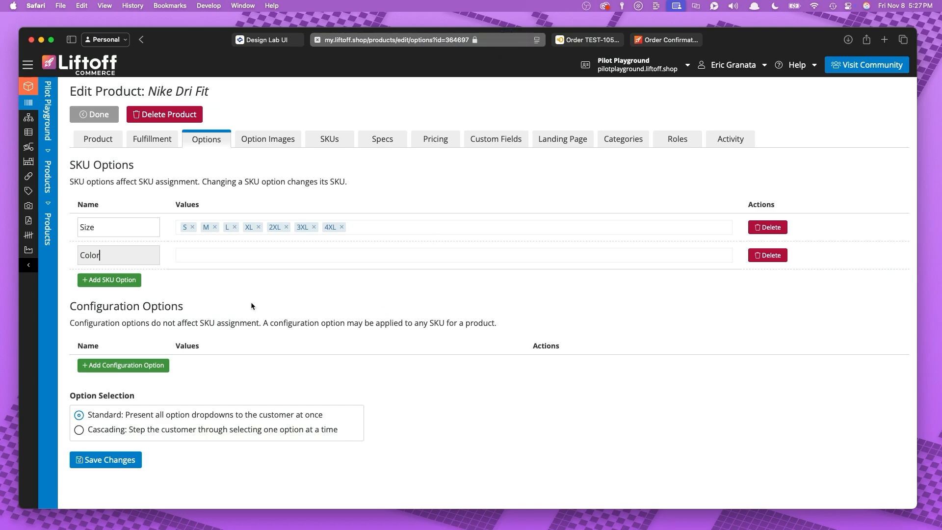
- Add "Gym Blue" as the Color value and save the product options with automatic SKU creation enabled
left_click(219, 256)
type("Gym")
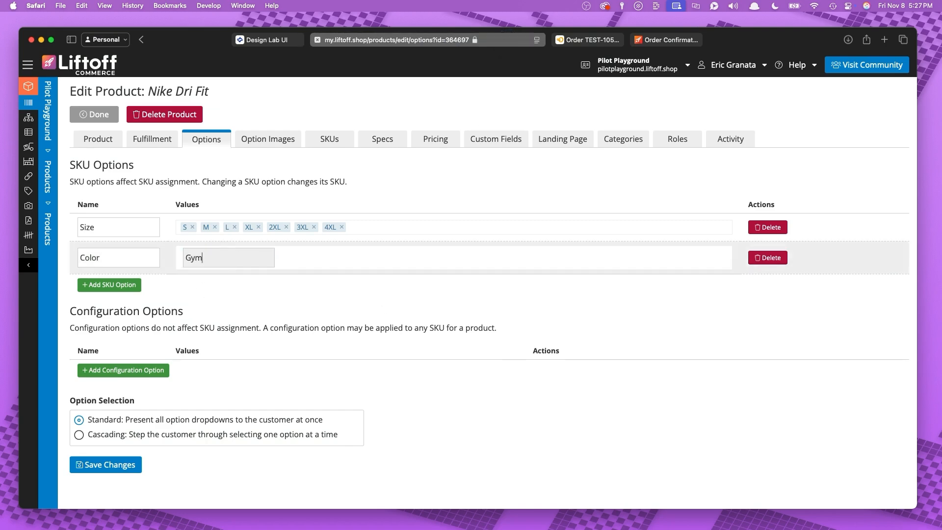
type(" Blue")
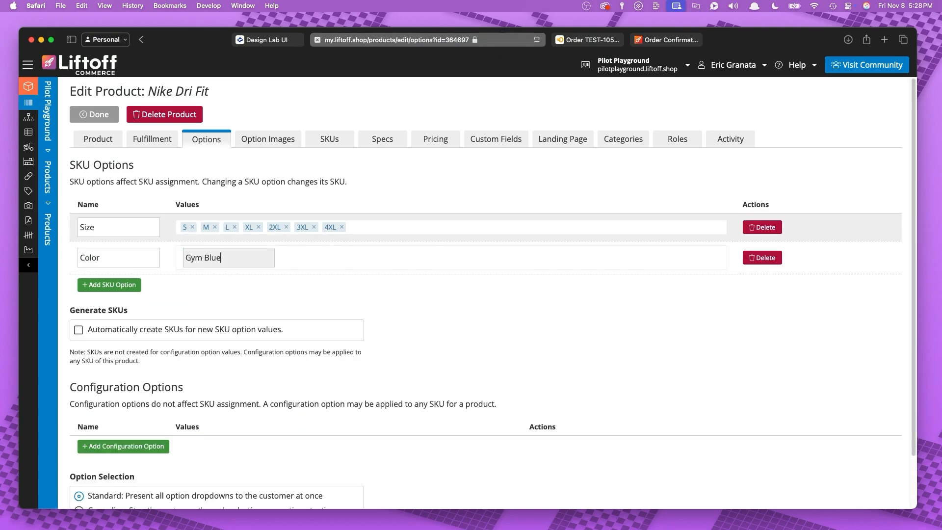
key("Return")
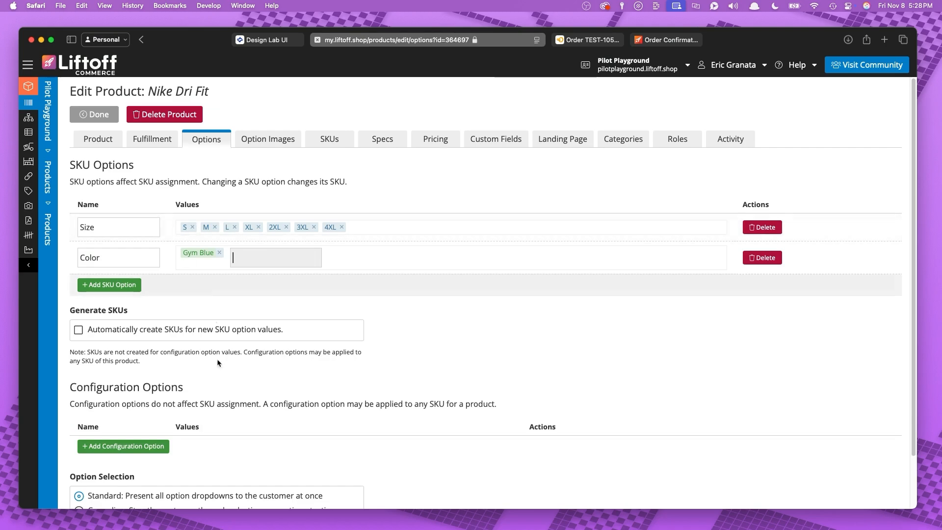
left_click(221, 300)
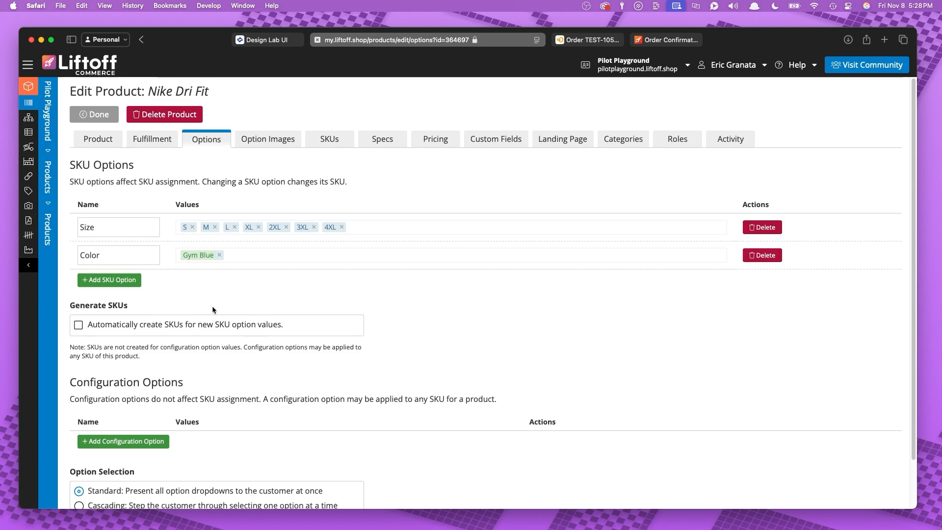
left_click(144, 335)
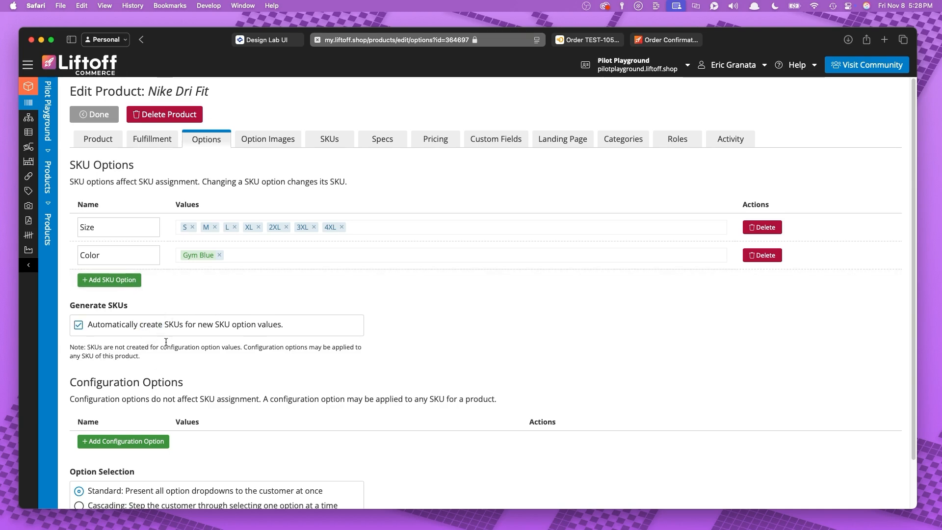
scroll(297, 408, "down", 2)
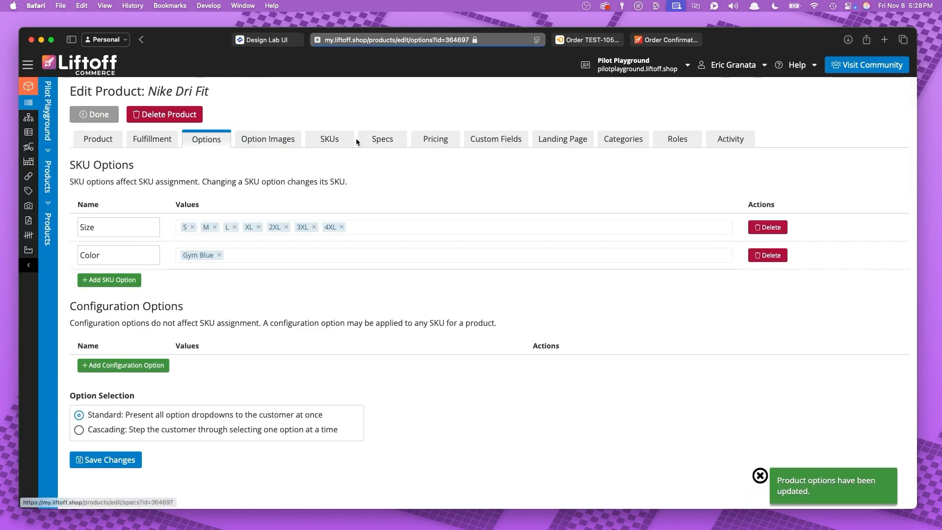
- Change the SKU of the size S variant to "SFSRA-POLO-S" and save it
left_click(329, 139)
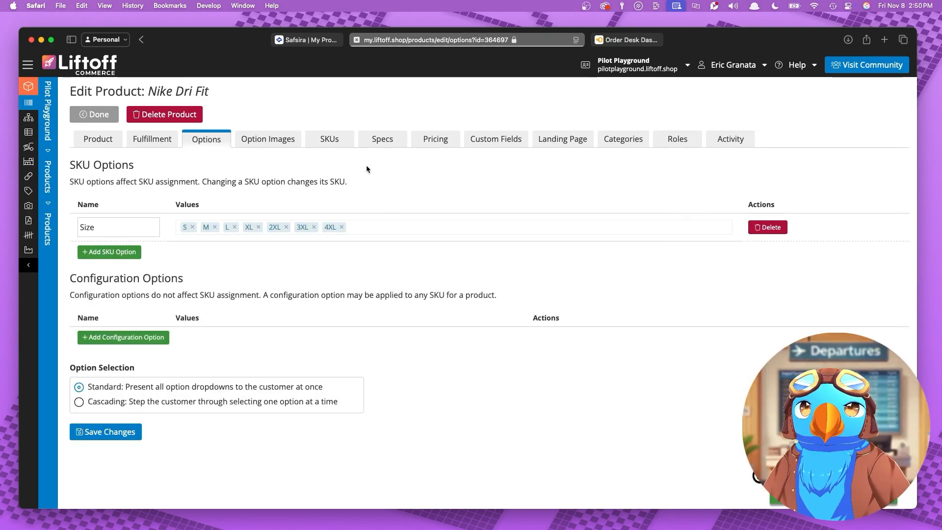
left_click(317, 141)
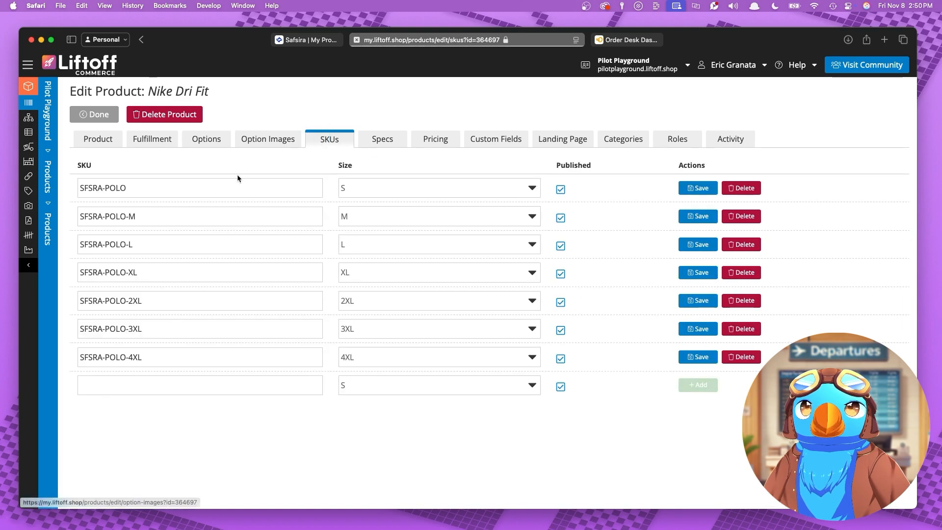
left_click(191, 188)
type("-S")
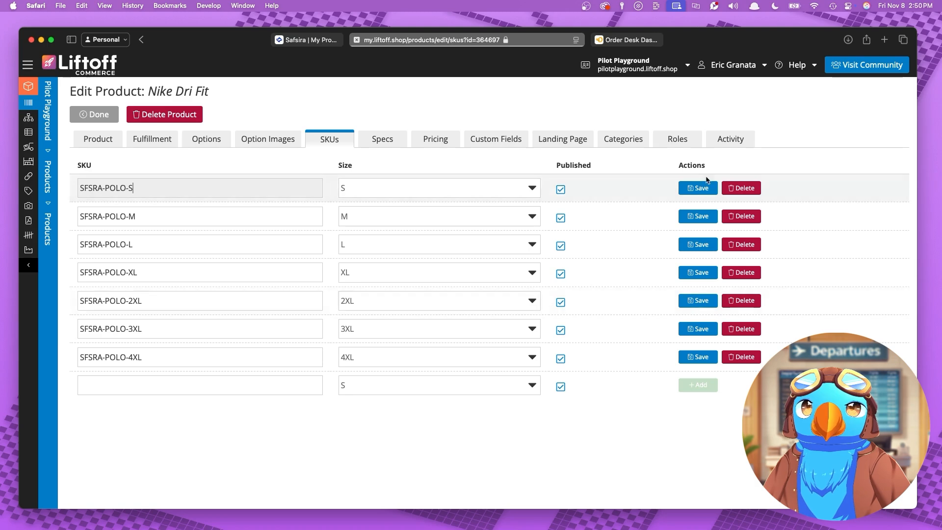
left_click(708, 189)
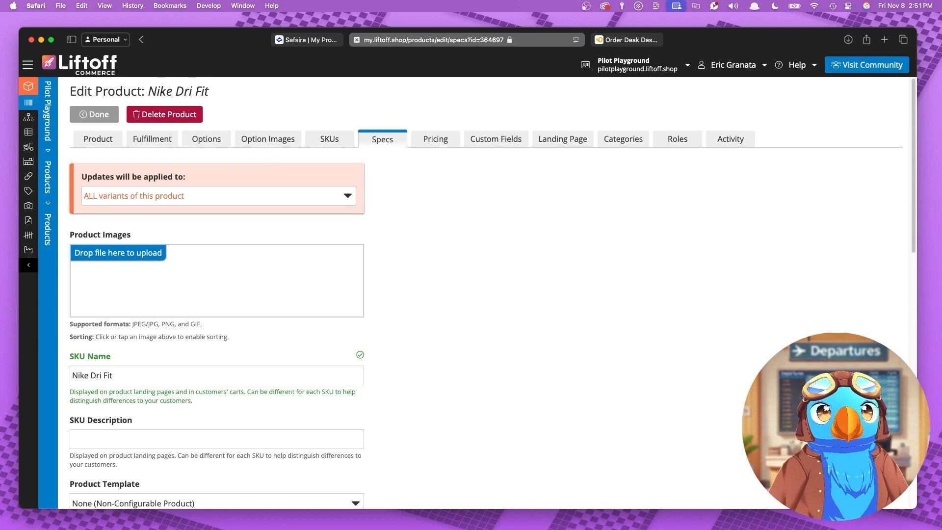
- Upload the blue polo picture as the product image and save the specs for ALL variants of the product
left_click_drag(715, 402, 245, 280)
scroll(540, 369, "down", 15)
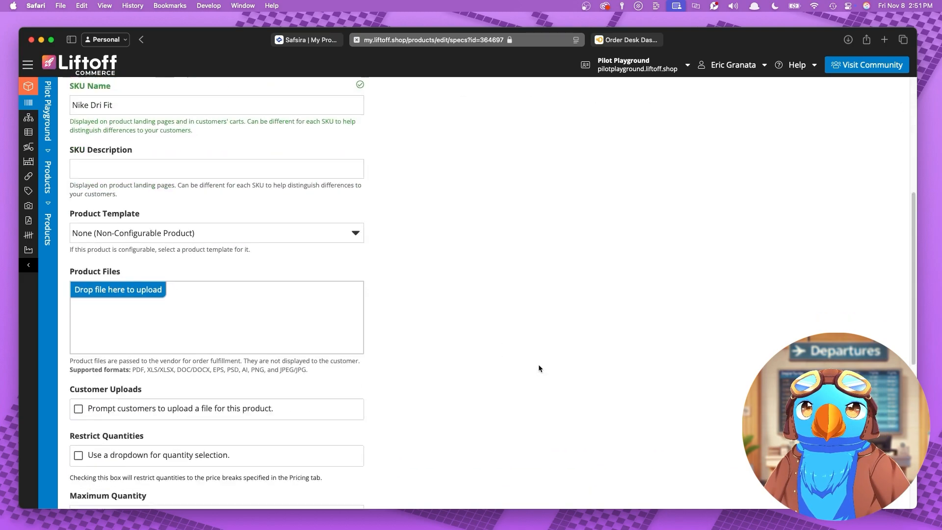
left_click(119, 483)
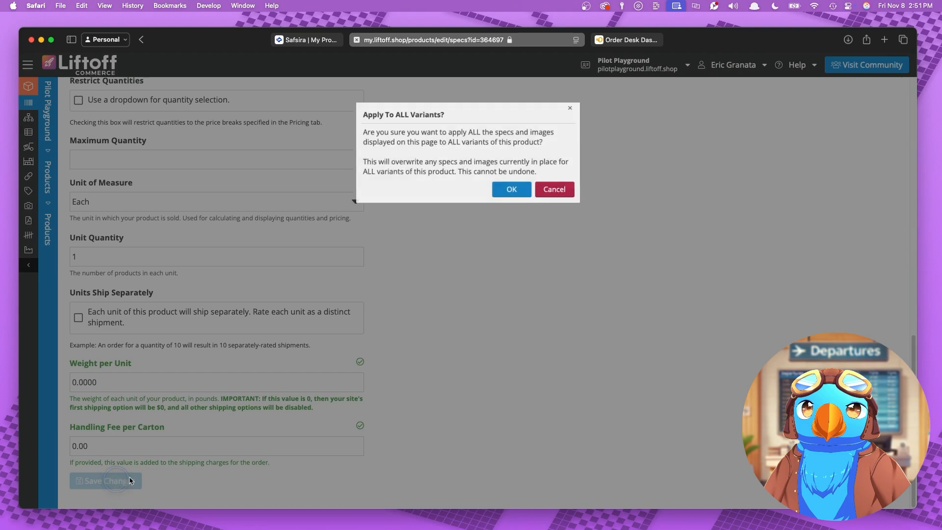
left_click(513, 191)
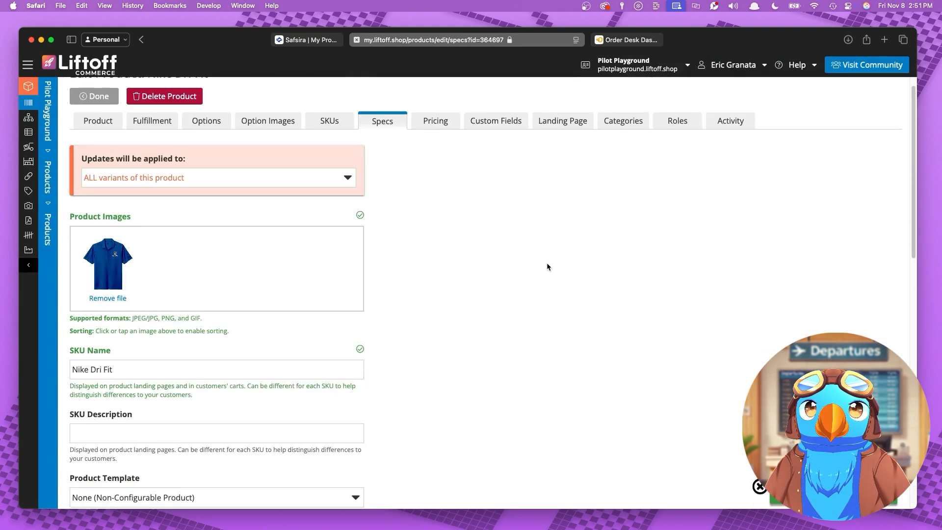
- Set the Nike Dri Fit product's classification to Safsira and save the product
left_click(496, 143)
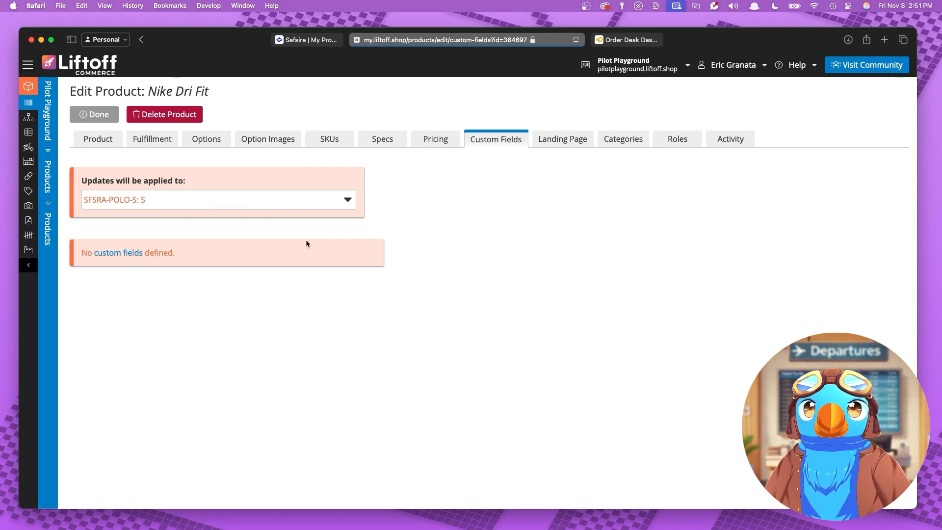
left_click(110, 142)
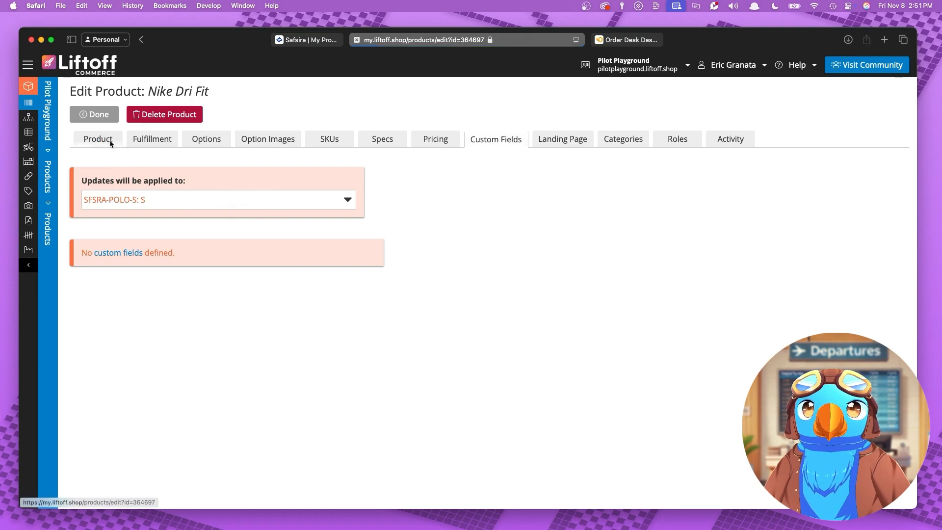
scroll(298, 288, "down", 8)
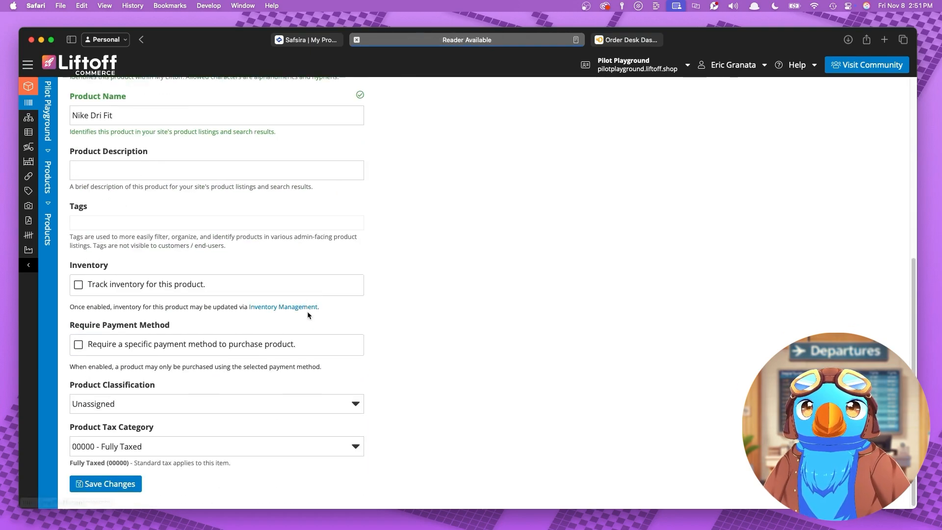
left_click(190, 404)
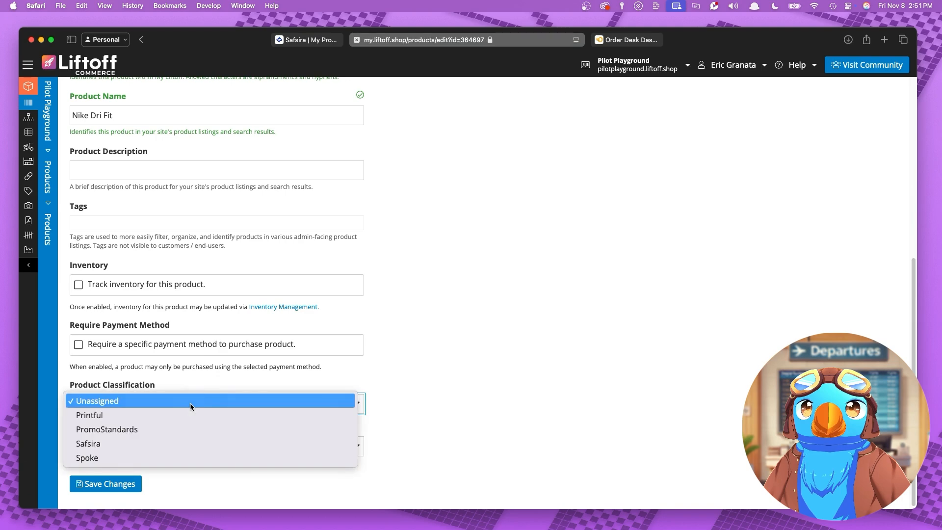
left_click(145, 444)
left_click(126, 484)
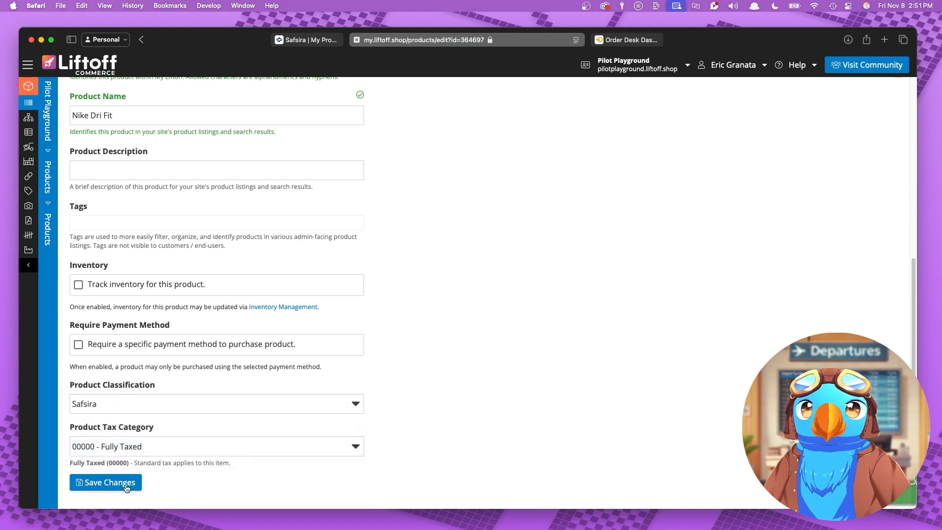
scroll(471, 323, "up", 10)
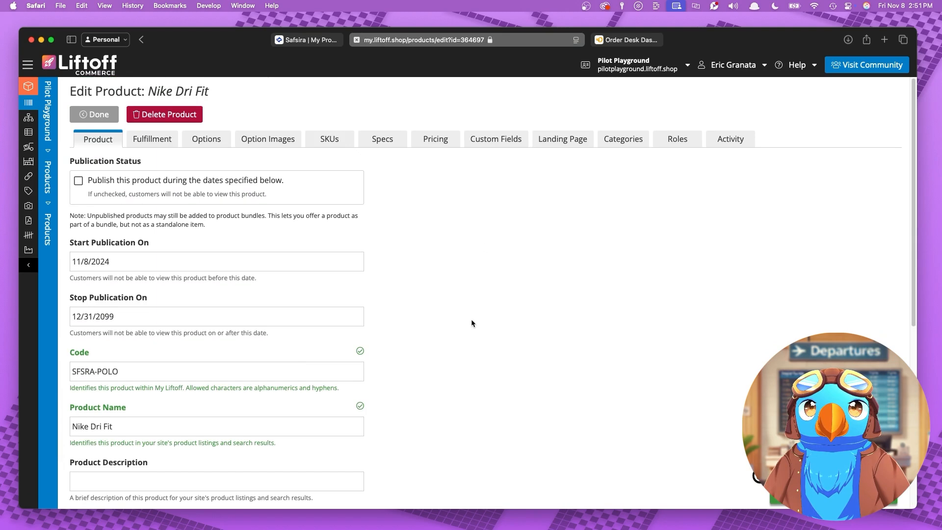
- Open the product's custom fields and target the updates at ALL variants of this product
left_click(482, 143)
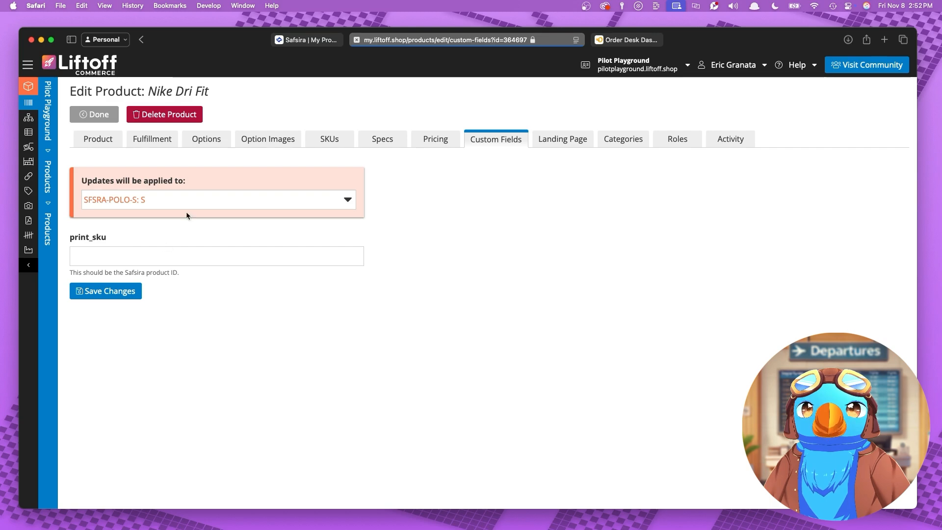
left_click(226, 197)
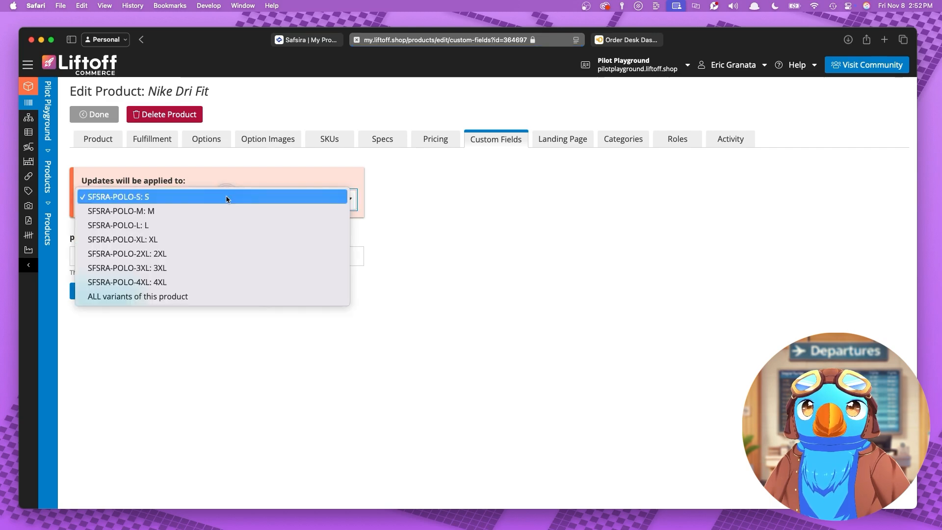
left_click(161, 297)
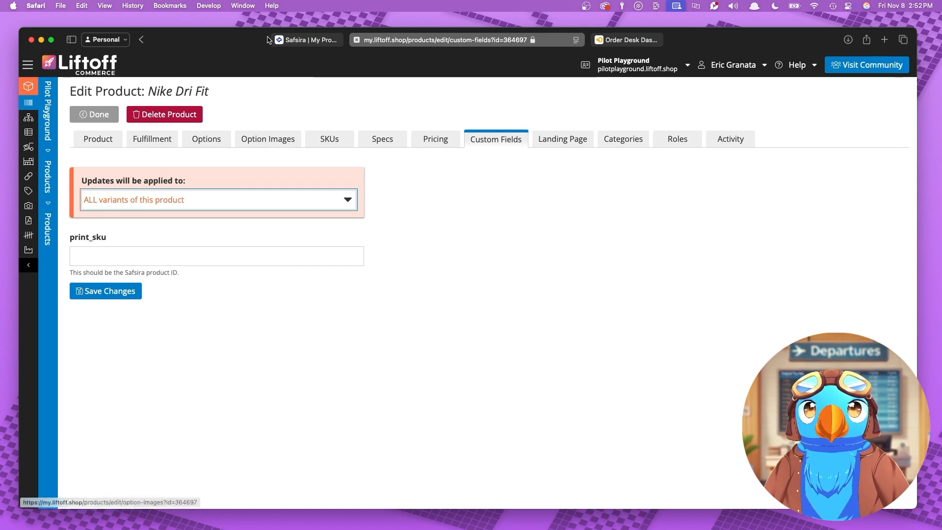
- Switch to the Safsira product page and copy the polo's Custom Product ID
left_click(308, 41)
double_click(564, 186)
key("super+c")
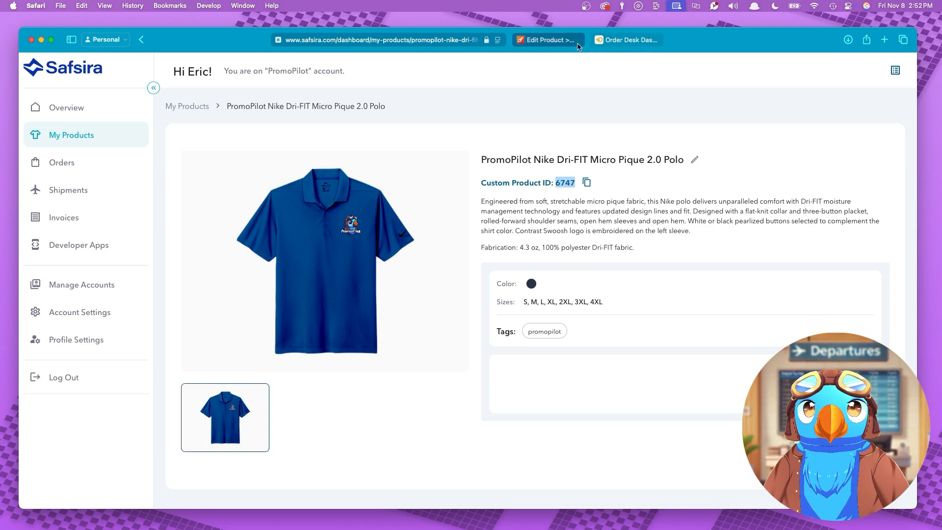
- Set the Nike Dri Fit product's print_sku custom field to 6747 and apply the saved change to ALL variants
left_click(547, 40)
left_click(128, 256)
key("super+v")
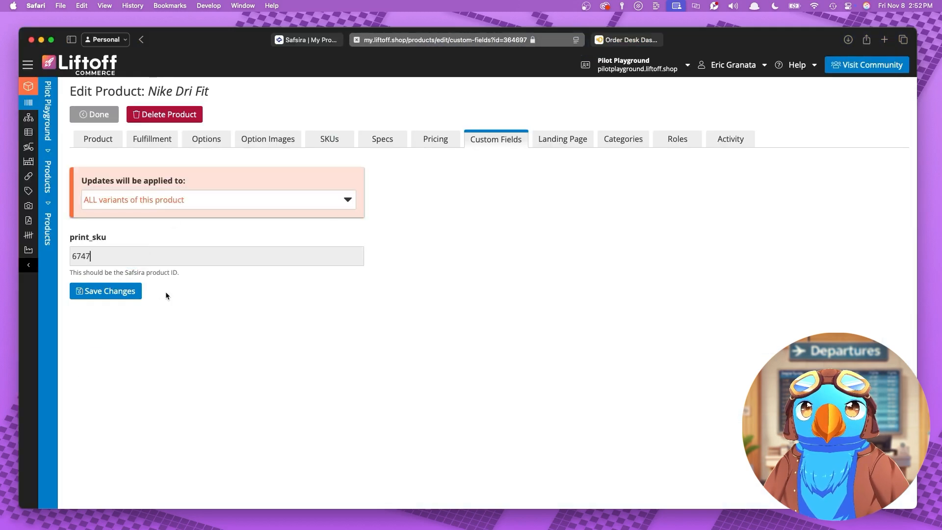
left_click(123, 292)
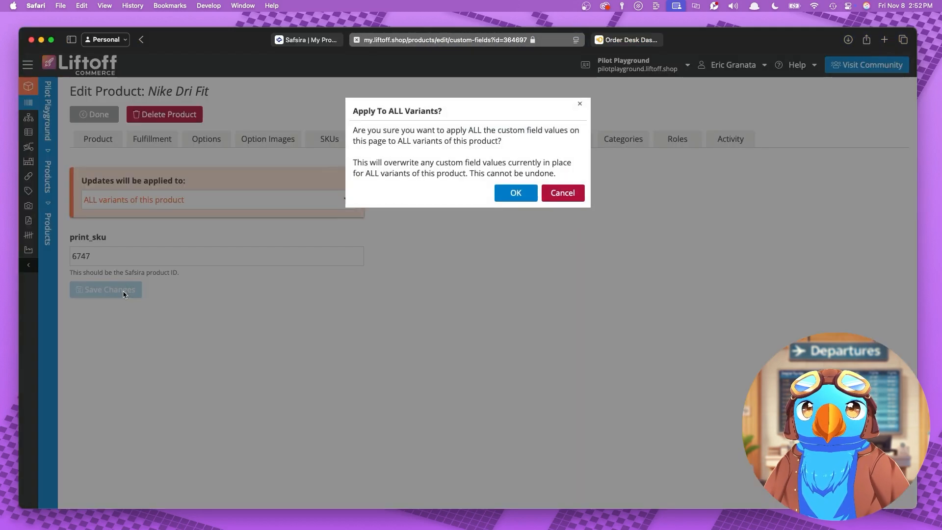
left_click(510, 192)
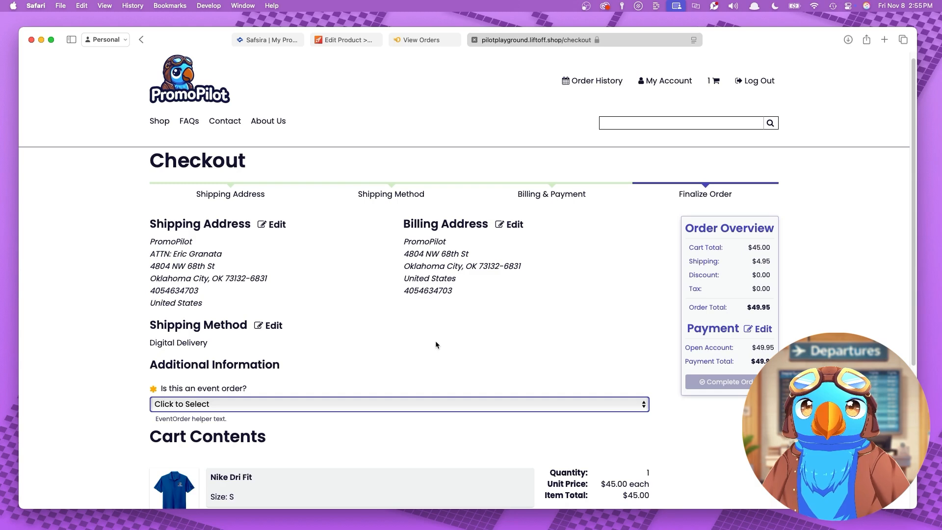
- Answer No to the event order question at checkout and complete the order for the size S Nike Dri Fit
scroll(436, 345, "down", 5)
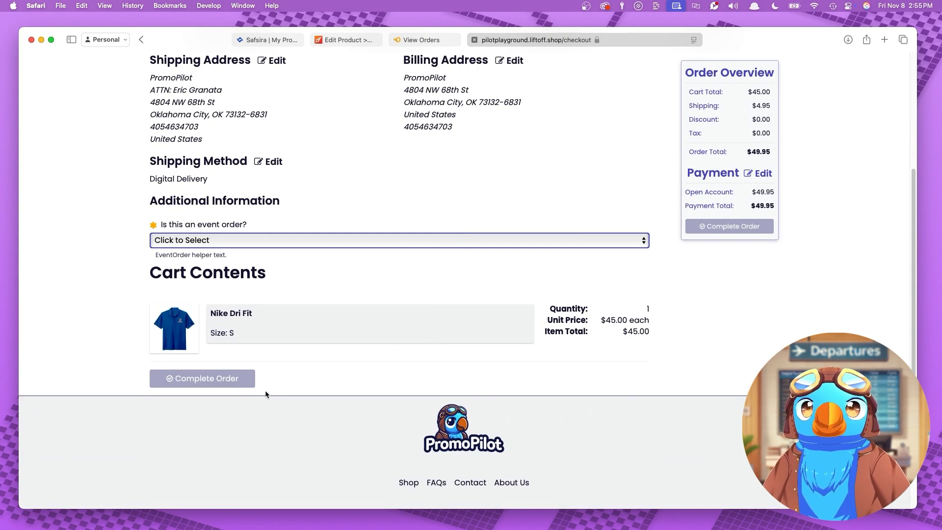
left_click(261, 243)
left_click(259, 250)
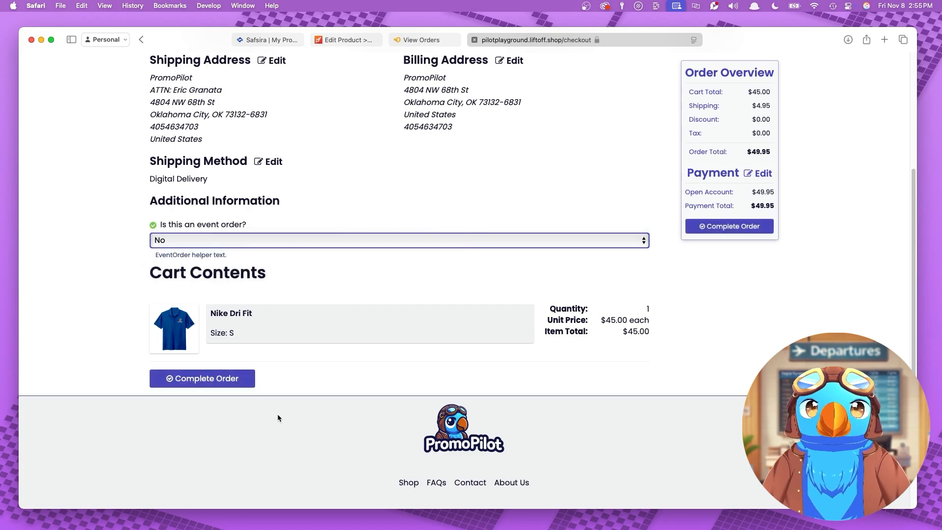
left_click(221, 379)
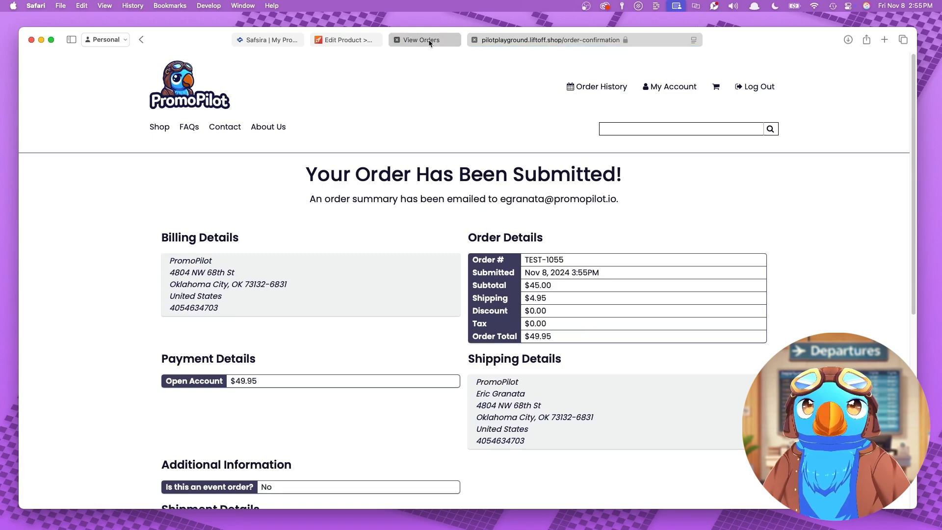
- Switch to Order Desk and open the settings of the Liftoff integration
left_click(429, 42)
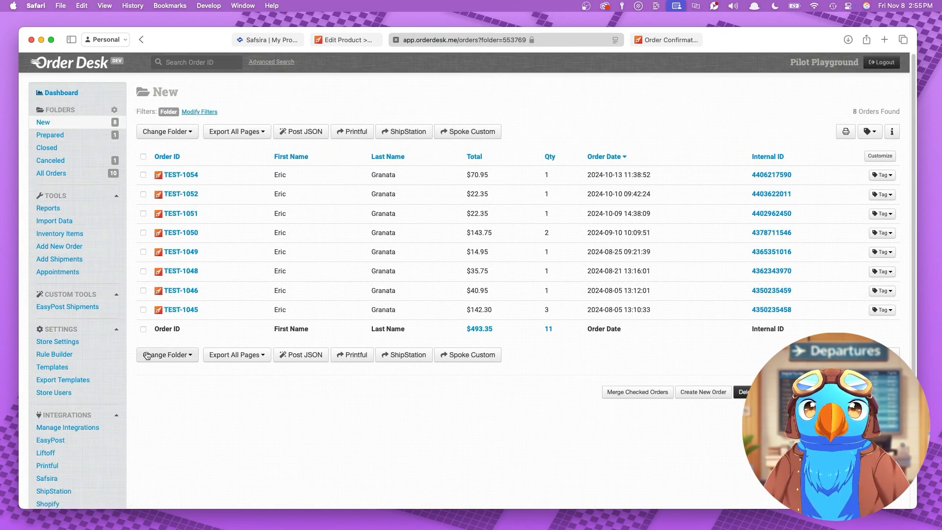
scroll(77, 379, "down", 3)
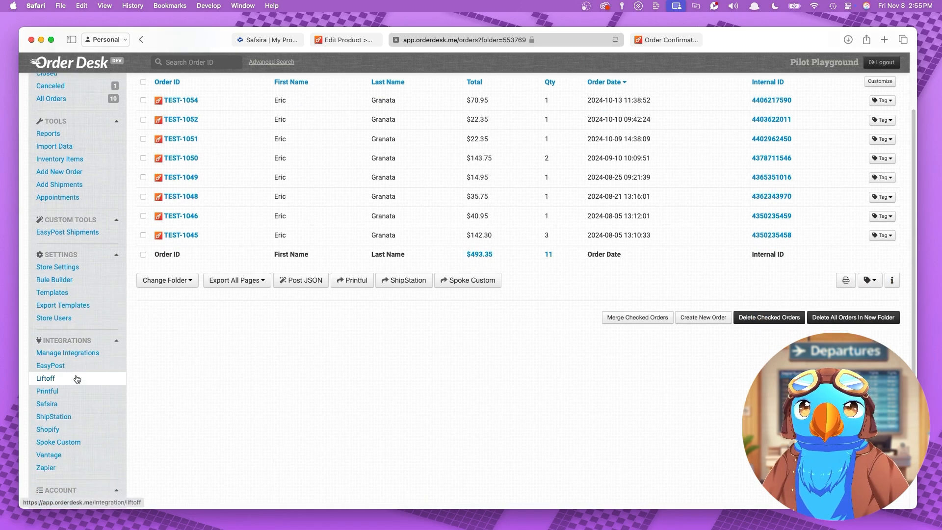
left_click(77, 378)
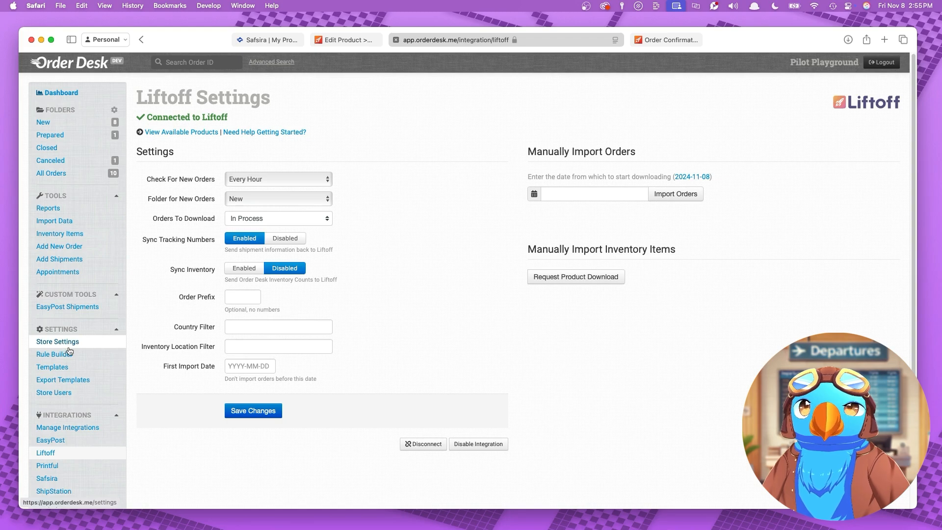
- Open Liftoff's settings from the overview of managed integrations and set Sync Tracking Numbers to Enabled
scroll(69, 363, "down", 5)
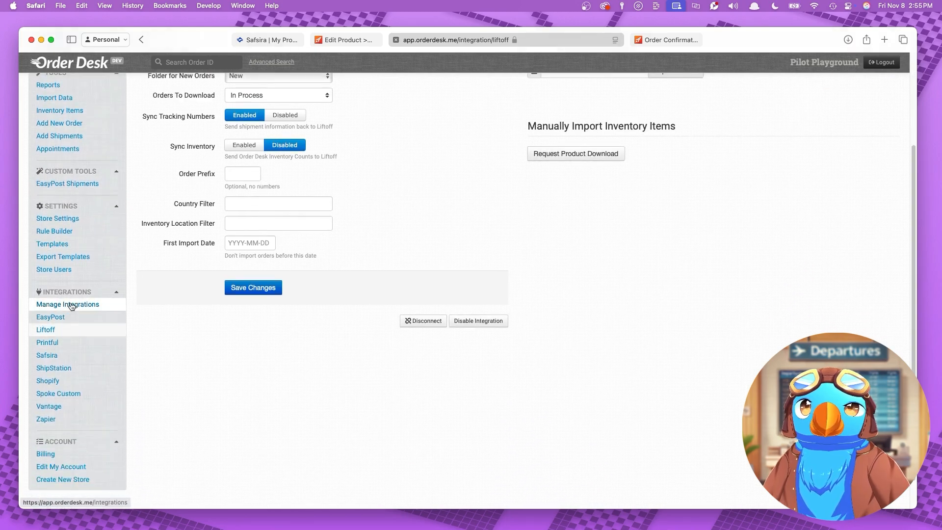
left_click(69, 305)
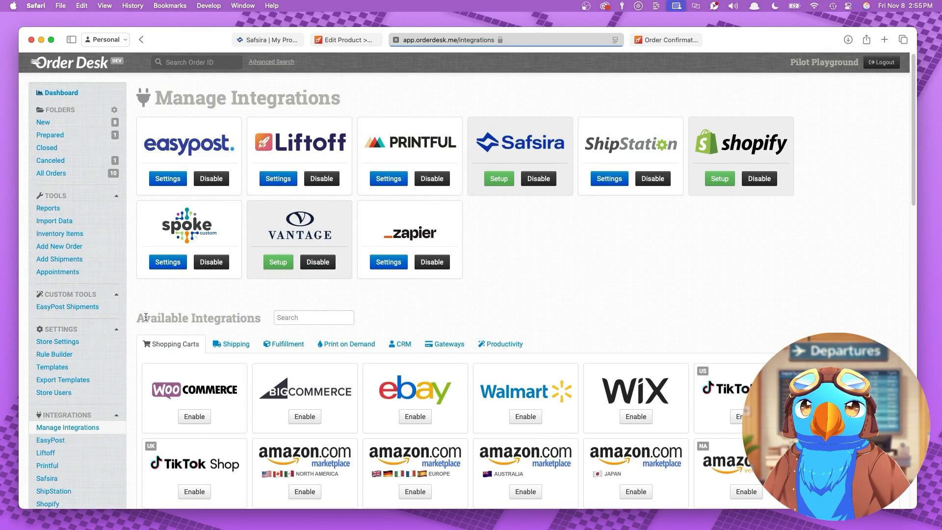
left_click(288, 318)
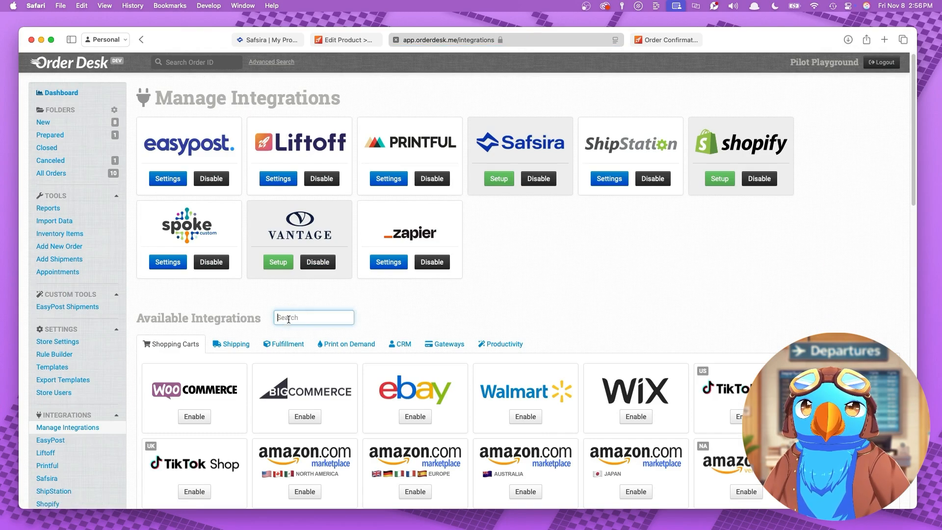
left_click(263, 182)
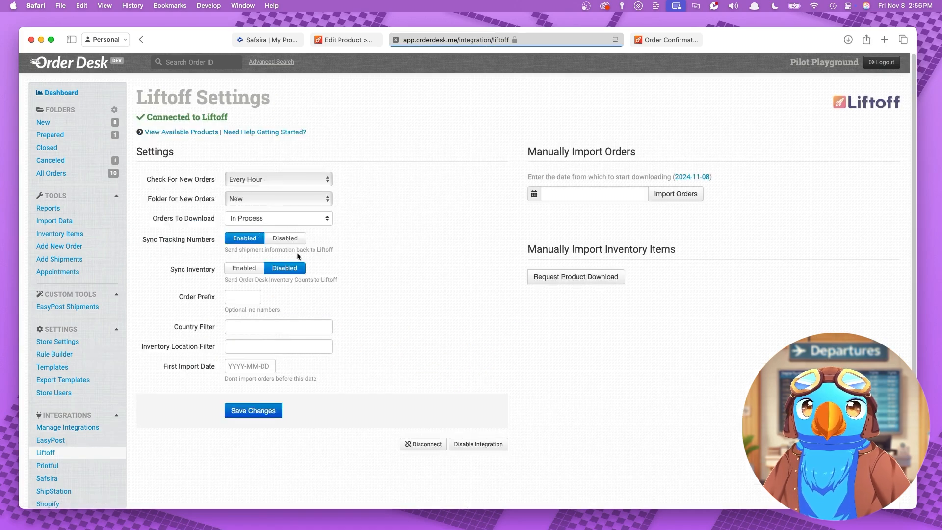
left_click(236, 241)
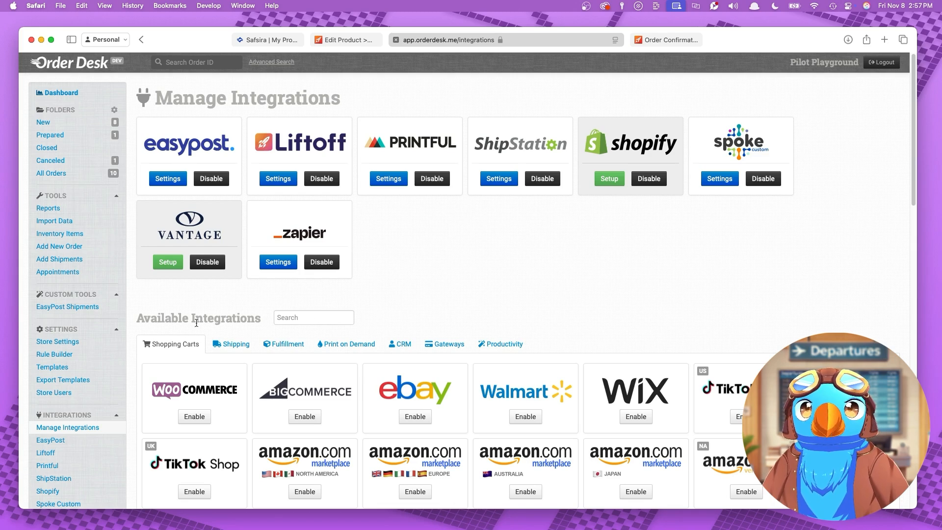
- Search the available integrations for safsira and enable the Safsira integration
scroll(83, 368, "down", 3)
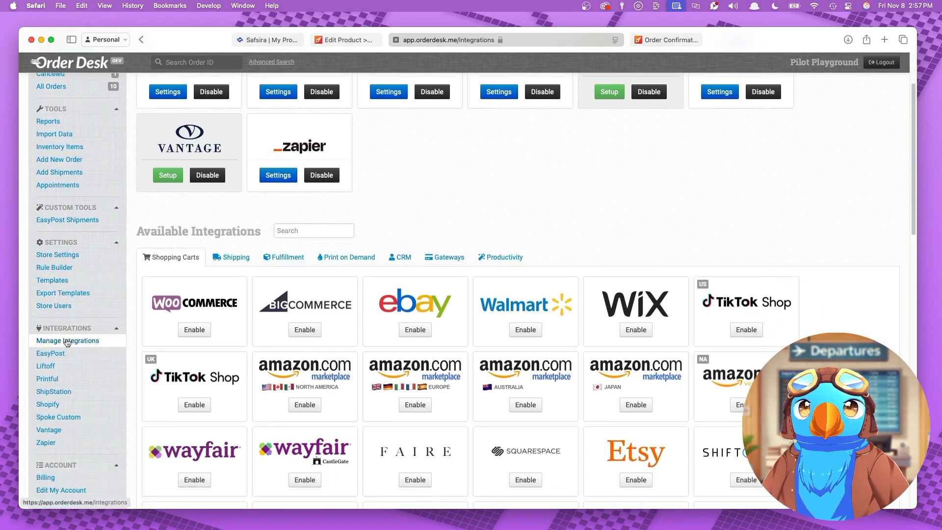
left_click(293, 229)
type("sa")
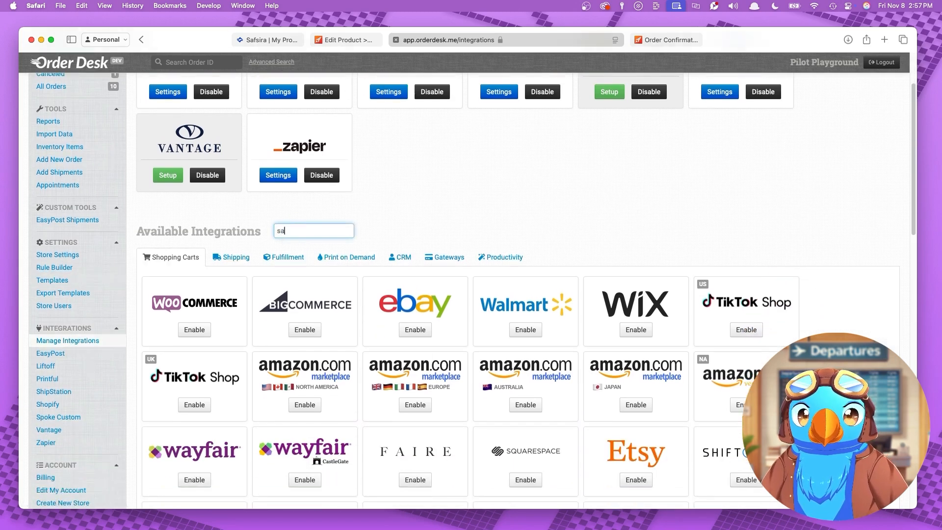
type("fsira")
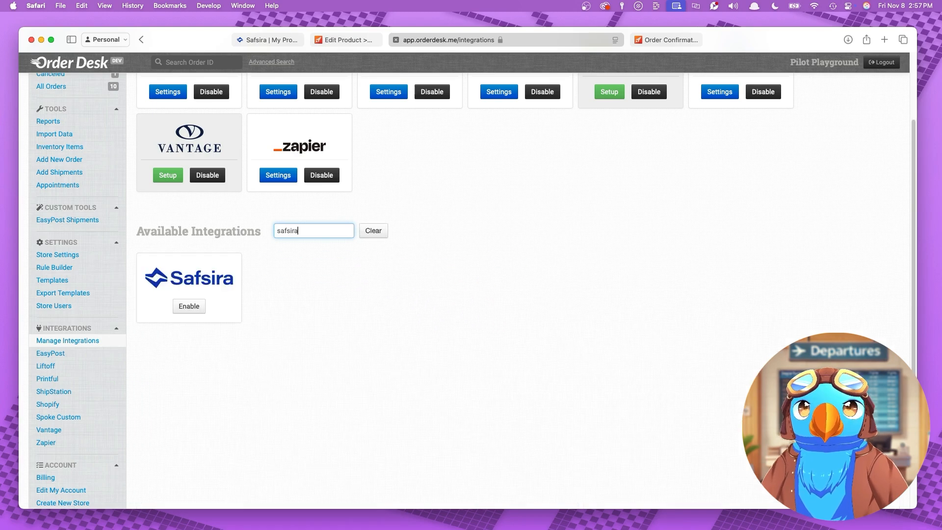
left_click(190, 307)
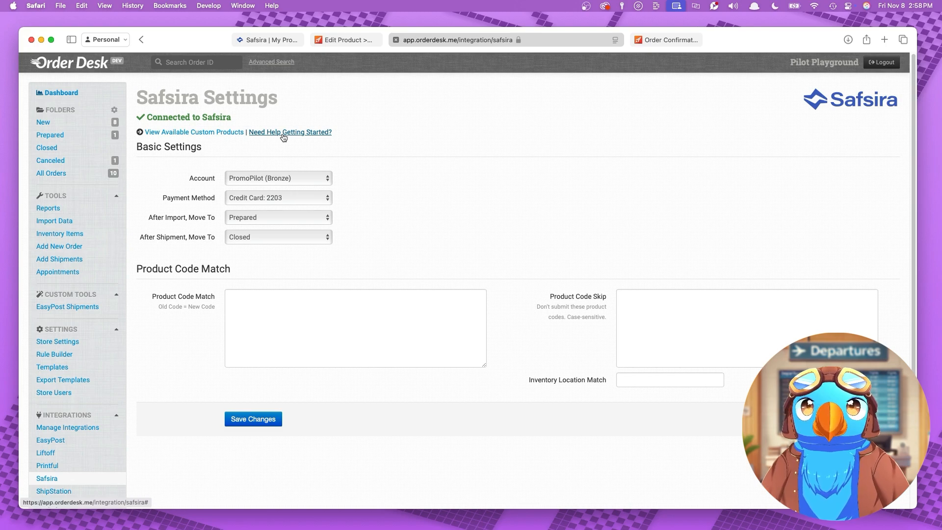
- Check the Nike polo's product ID in Safsira's available custom products and open the Rule Builder
left_click(181, 132)
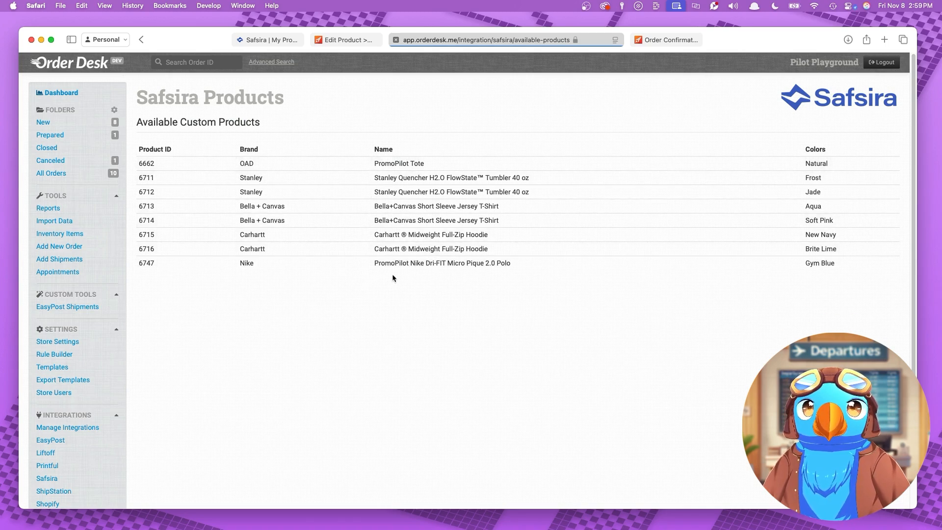
left_click(138, 266)
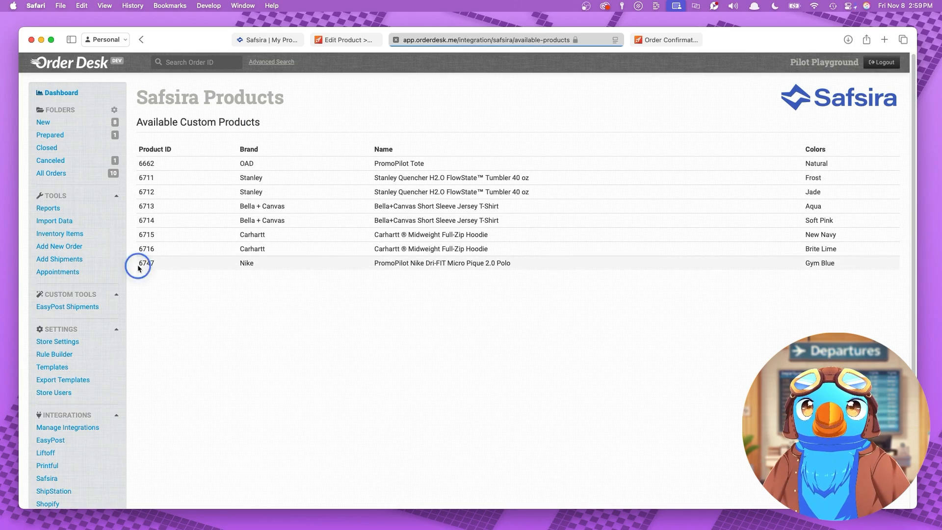
left_click_drag(138, 267, 441, 305)
left_click(441, 305)
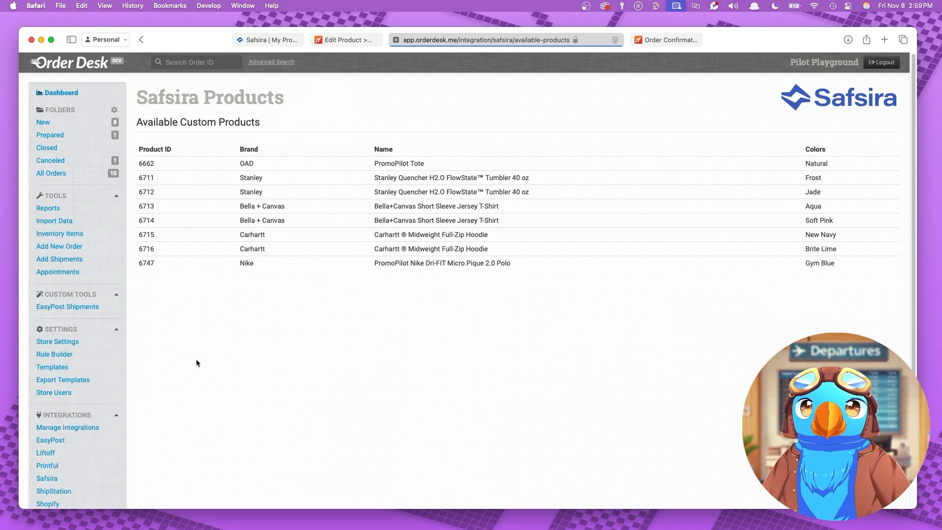
left_click(79, 357)
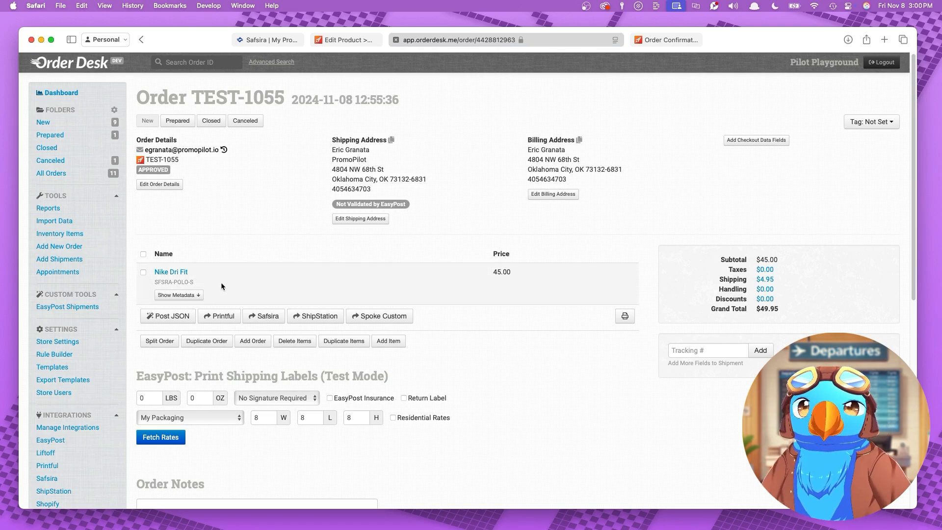
- Show the Nike Dri Fit item's metadata in the test order and check liftoff_size, liftoff_print_sku and liftoff_origin_name
left_click(189, 298)
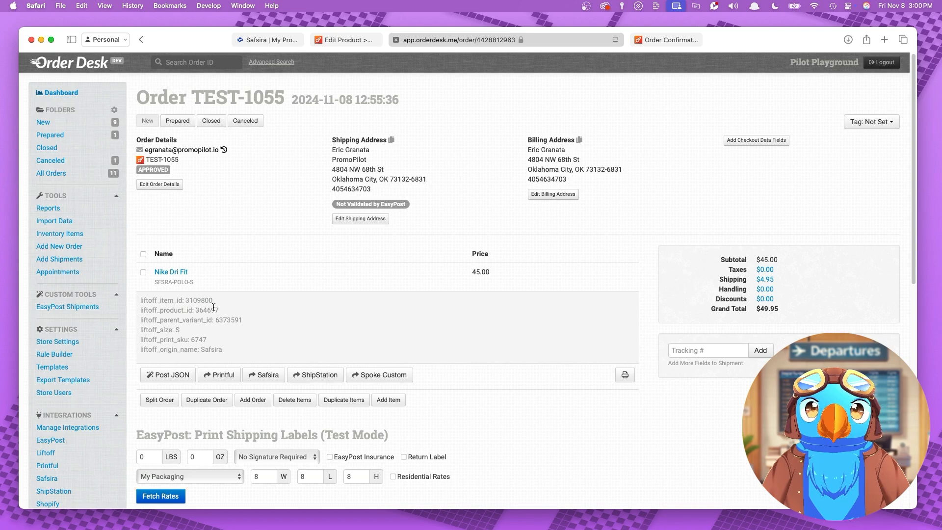
scroll(228, 319, "down", 1)
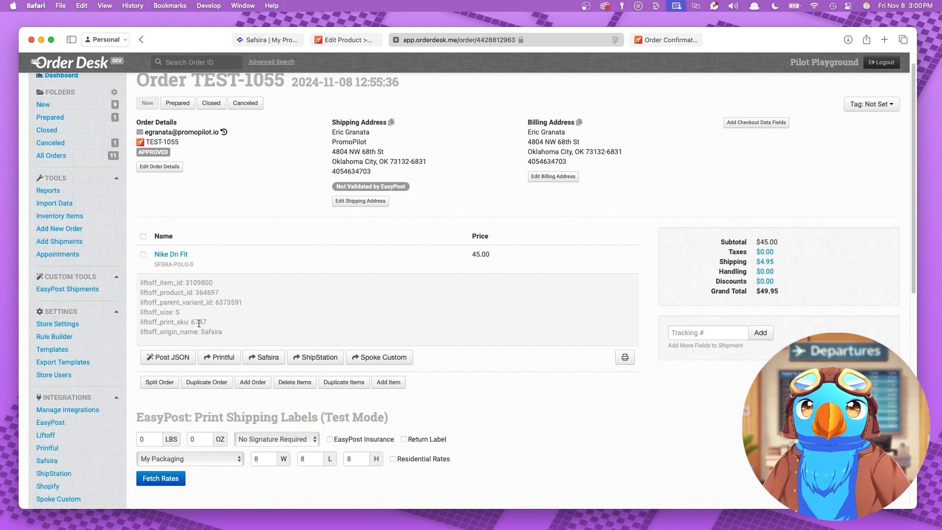
double_click(176, 313)
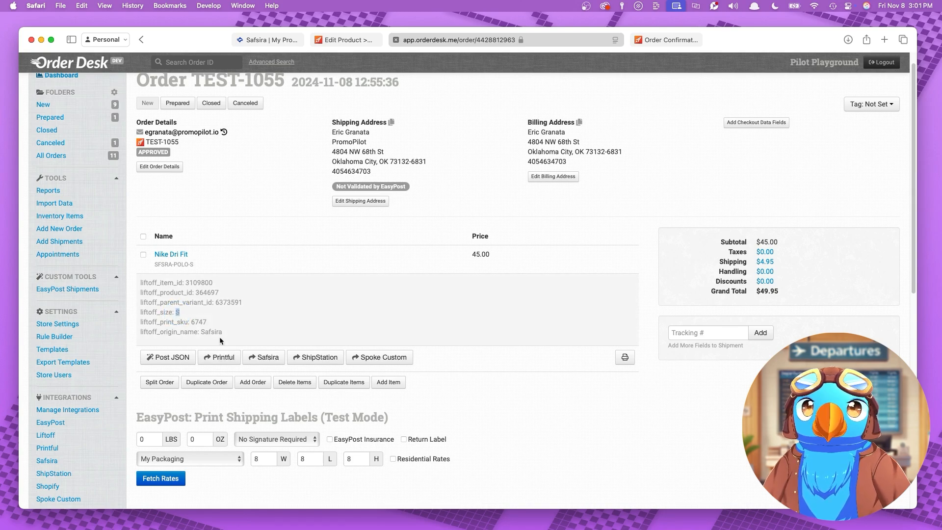
double_click(193, 322)
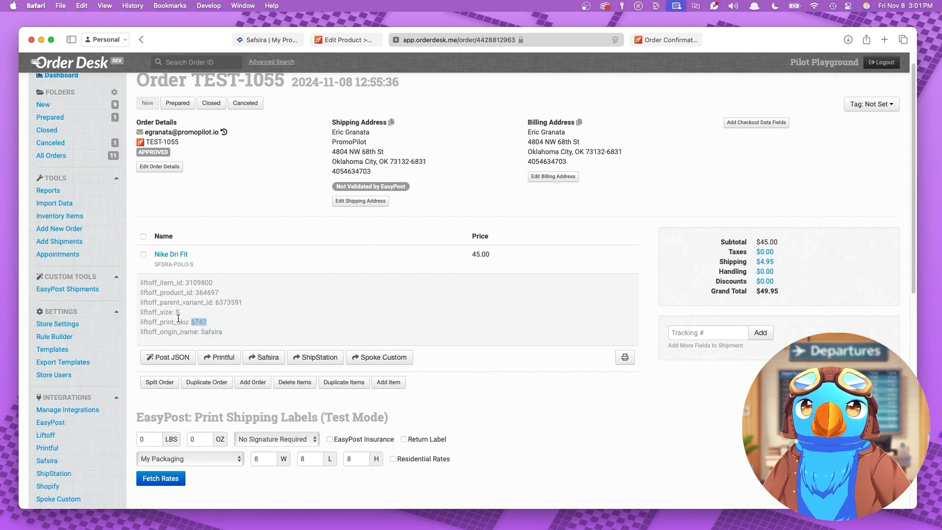
left_click(206, 334)
left_click_drag(202, 333, 224, 332)
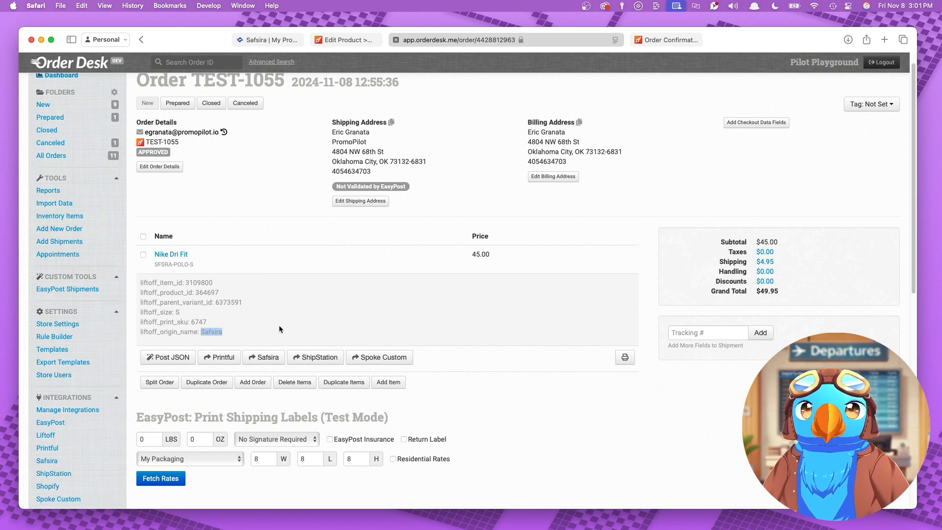
triple_click(209, 332)
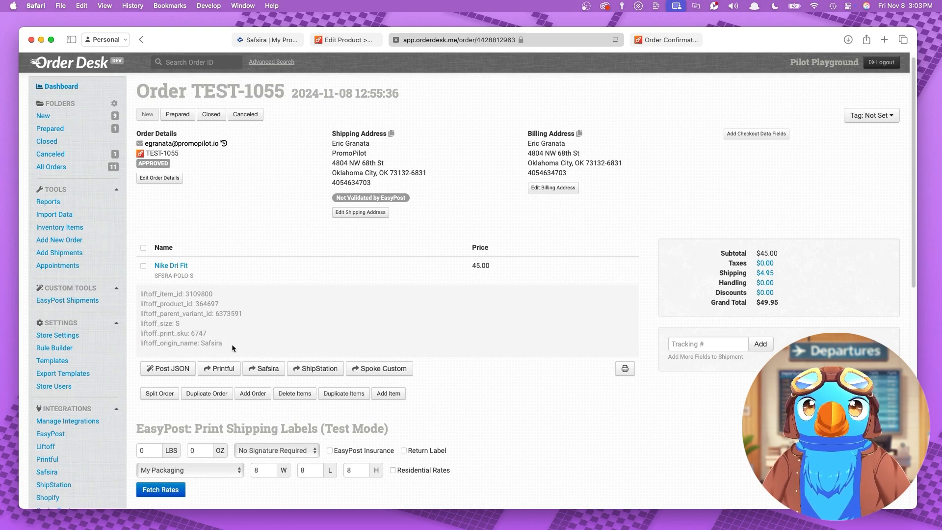
- Open the "Item Origin is Safsira" rule in the Rule Builder and examine its metadata filter and actions
left_click(68, 349)
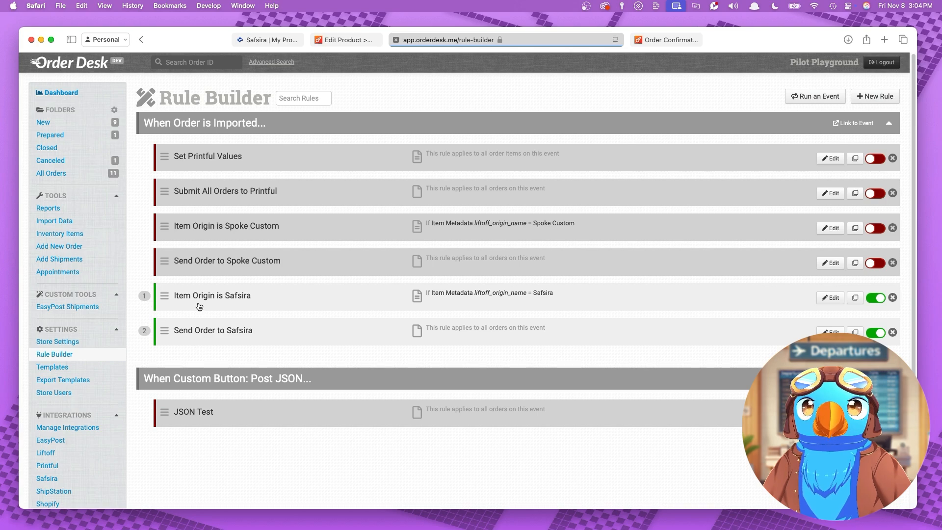
left_click(833, 300)
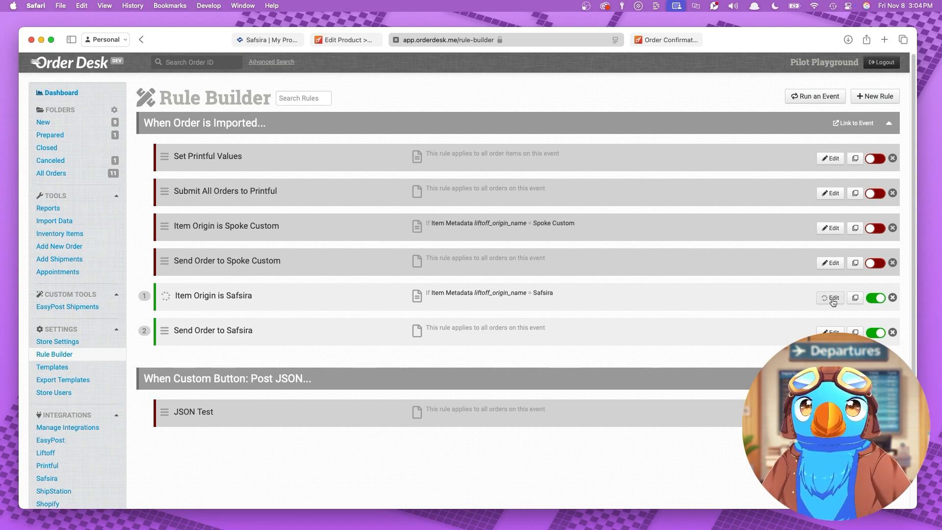
scroll(572, 369, "down", 2)
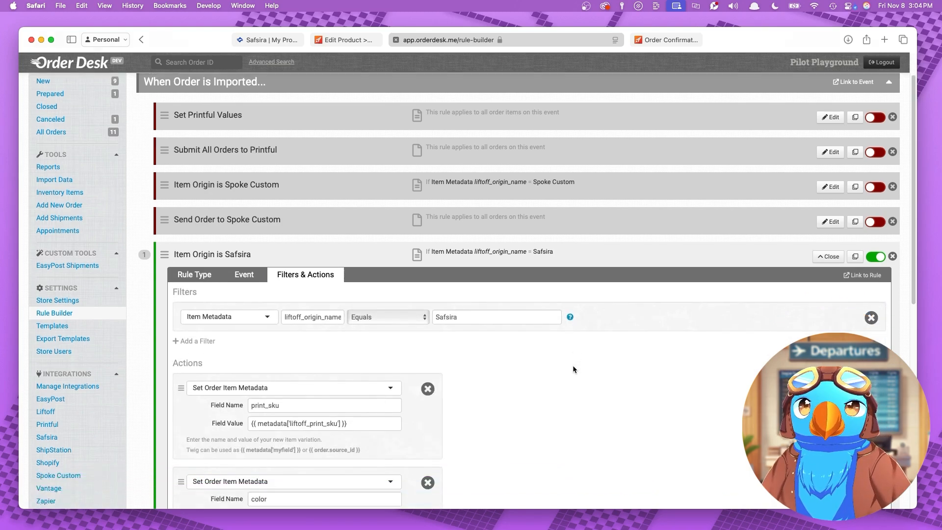
scroll(573, 369, "down", 1)
scroll(572, 369, "up", 3)
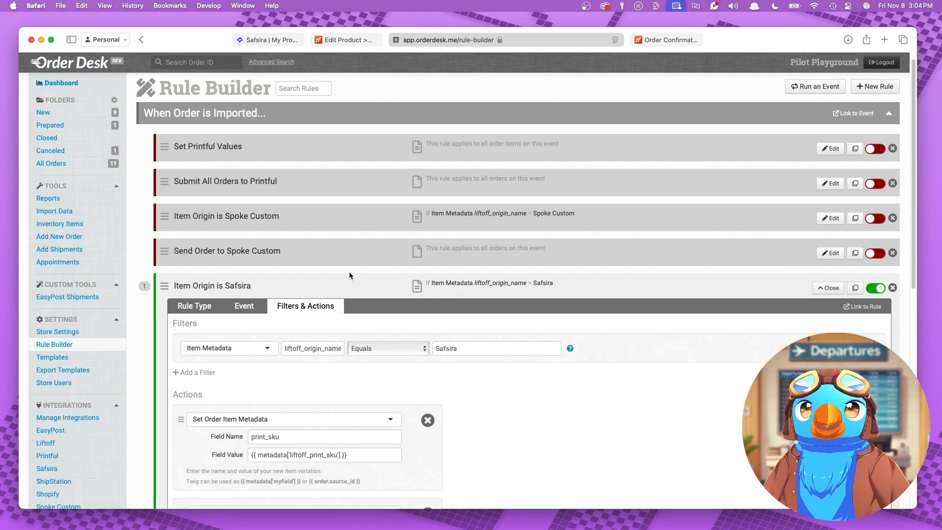
scroll(348, 272, "down", 3)
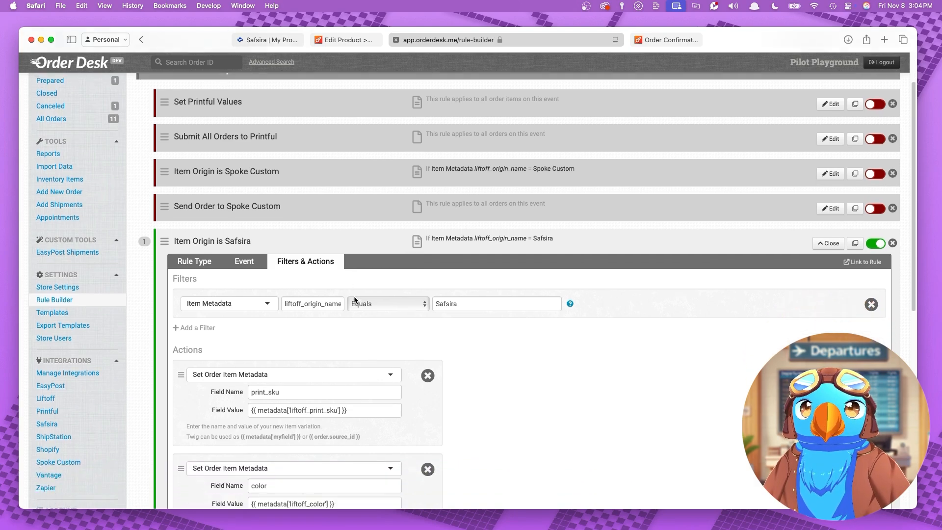
scroll(354, 295, "down", 1)
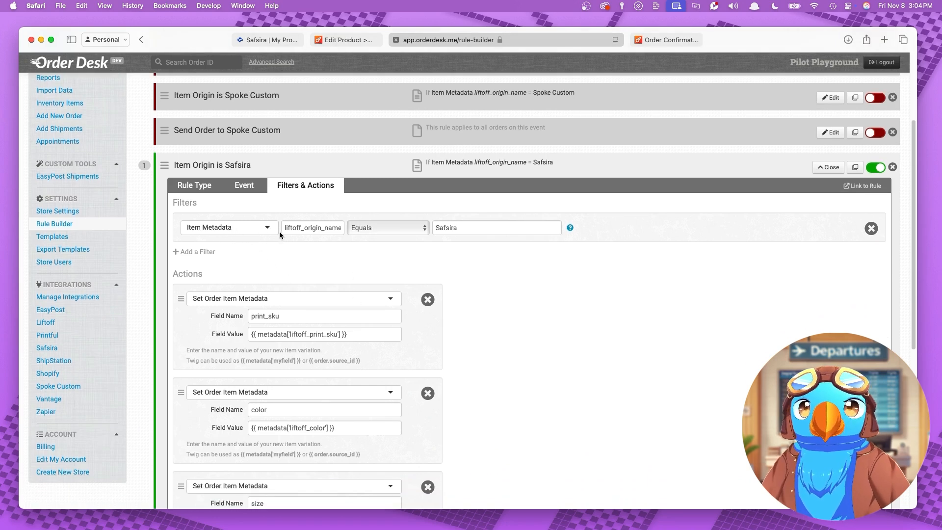
left_click_drag(284, 227, 343, 226)
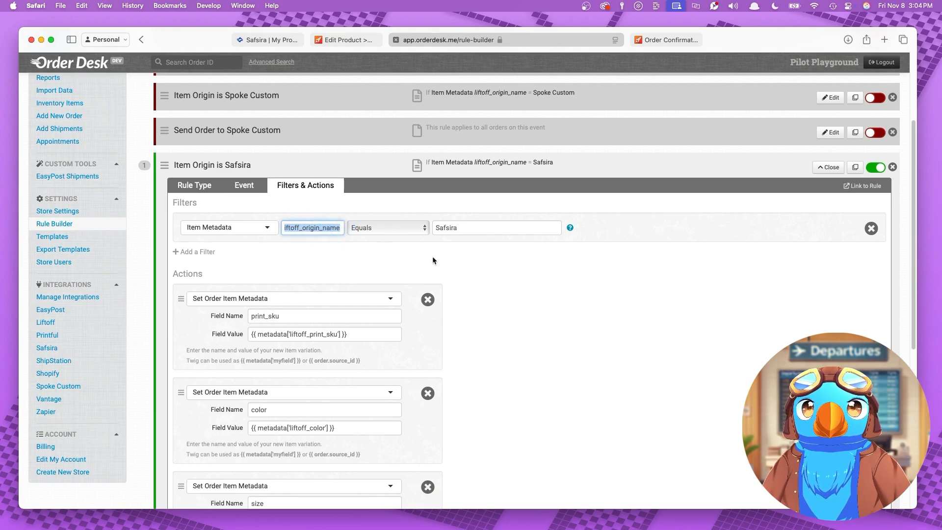
- Examine the print_sku, color and size metadata actions of the "Item Origin is Safsira" rule and the Liftoff fields they reference
scroll(526, 281, "down", 3)
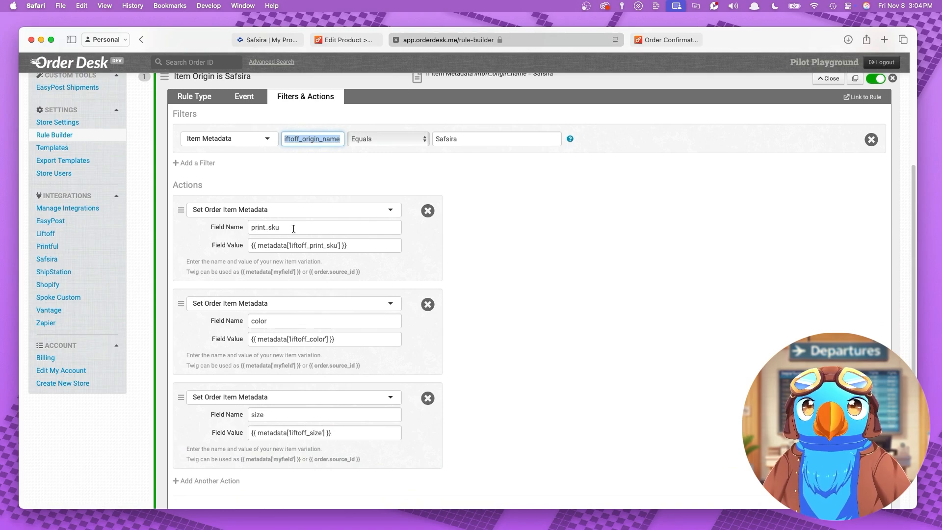
left_click_drag(250, 244, 341, 247)
left_click(310, 245)
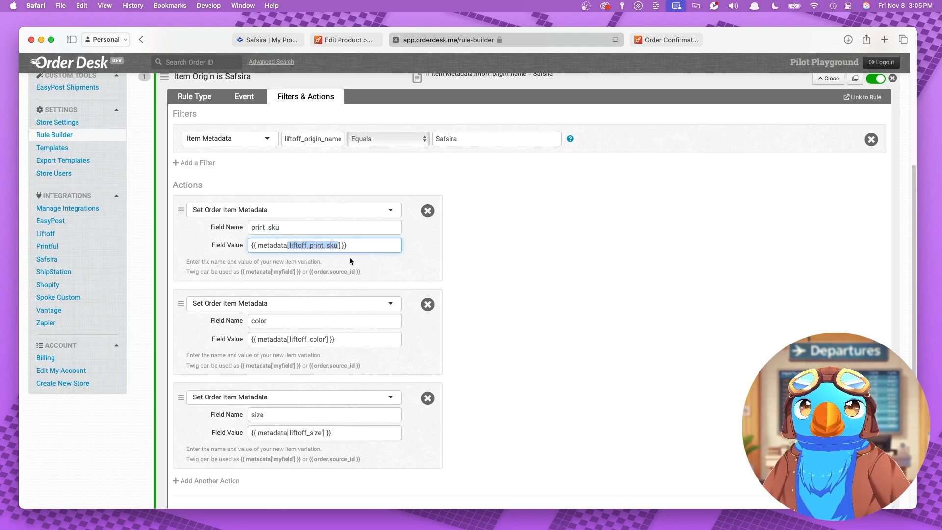
scroll(351, 261, "down", 2)
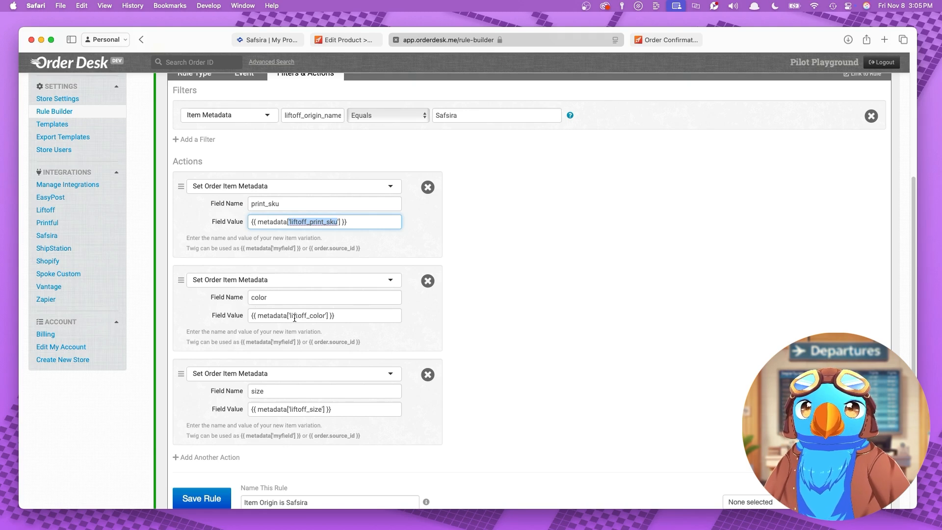
left_click_drag(289, 316, 328, 315)
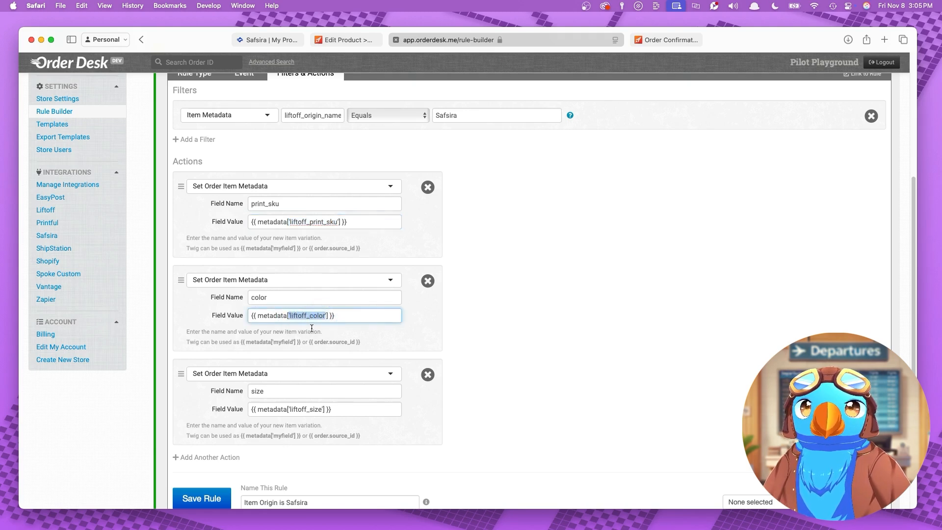
double_click(254, 297)
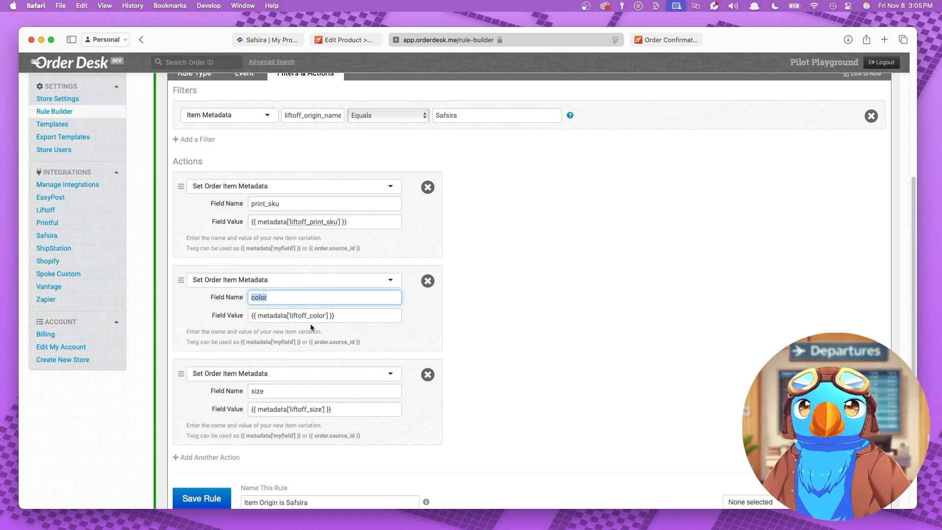
scroll(305, 335, "down", 3)
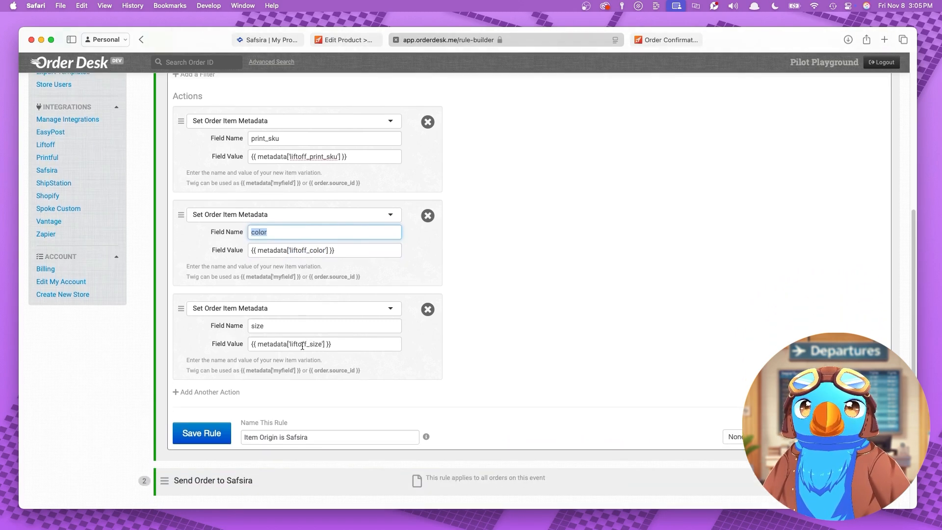
scroll(301, 341, "down", 1)
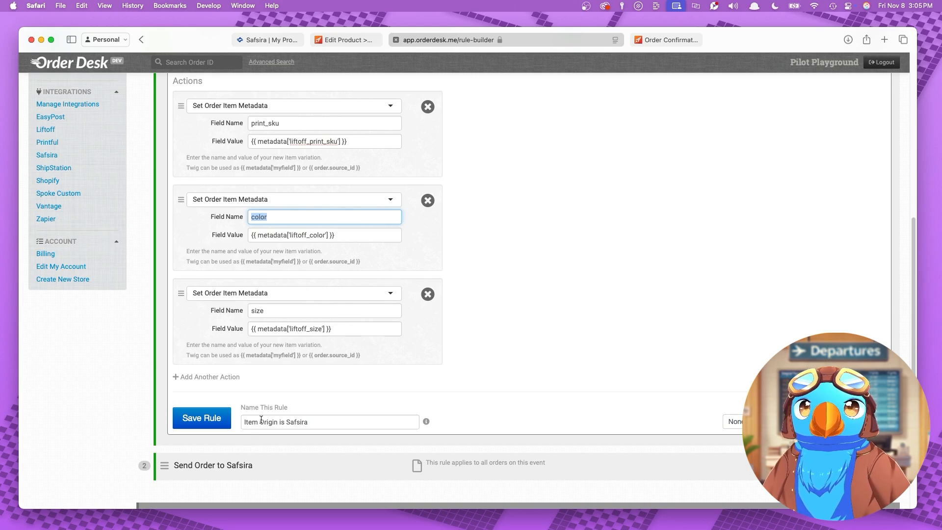
- Open the "Send Order to Safsira" rule and check its filters and its Submit Order to Safsira action
scroll(262, 418, "up", 2)
scroll(261, 418, "up", 6)
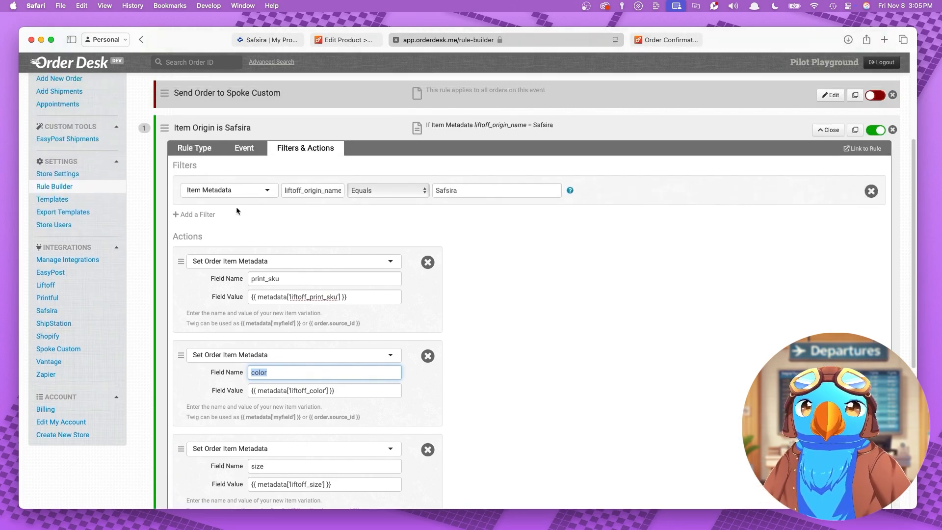
scroll(277, 364, "down", 1)
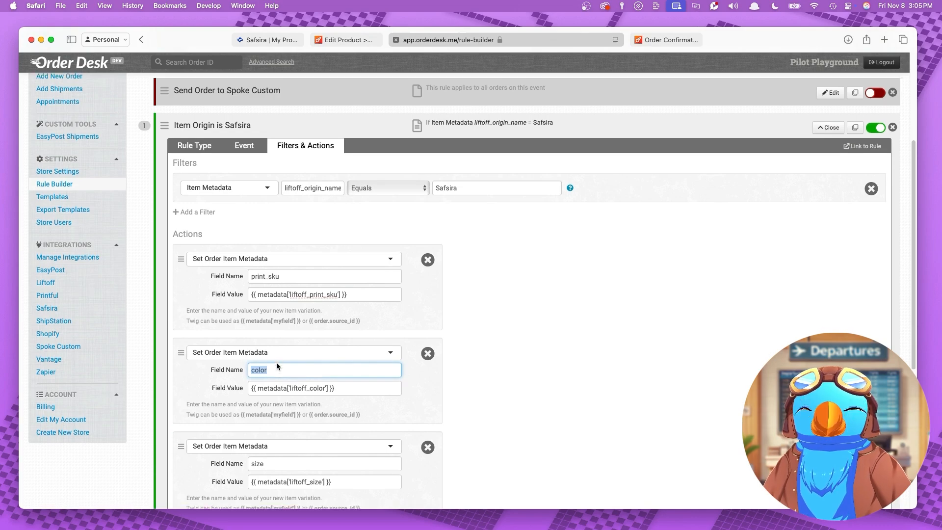
scroll(277, 365, "down", 1)
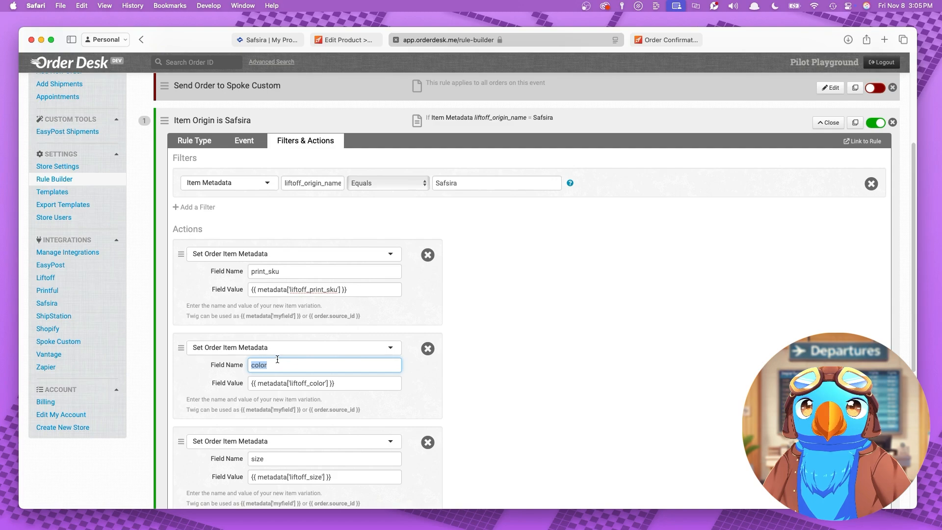
scroll(279, 356, "down", 10)
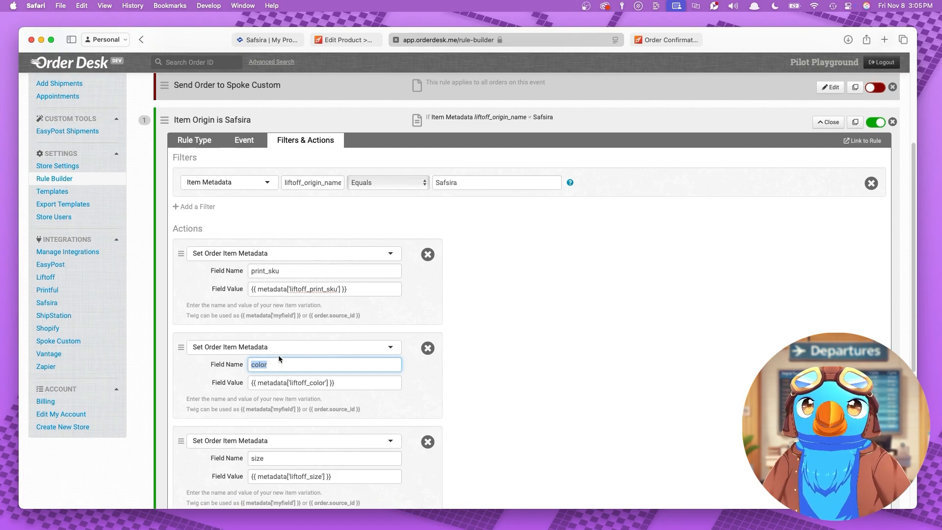
scroll(280, 359, "down", 3)
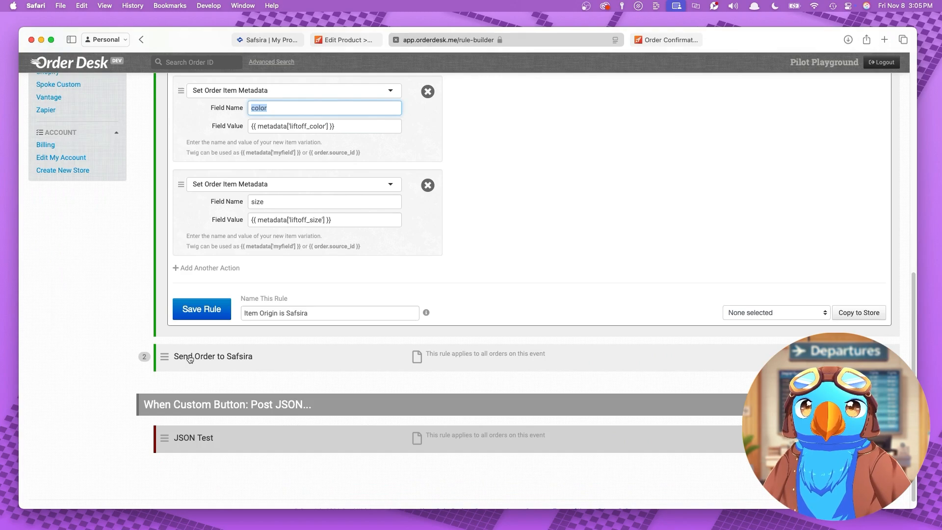
left_click(478, 364)
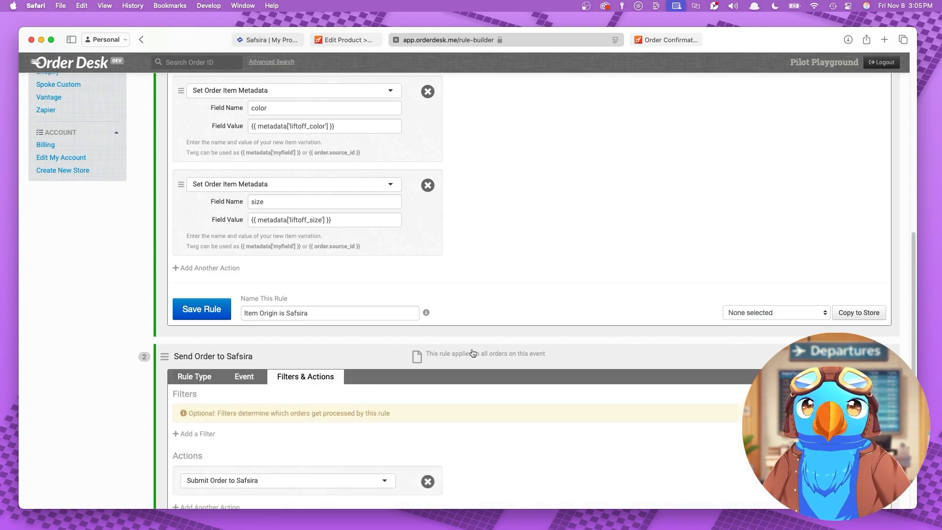
scroll(473, 353, "down", 3)
scroll(473, 354, "down", 3)
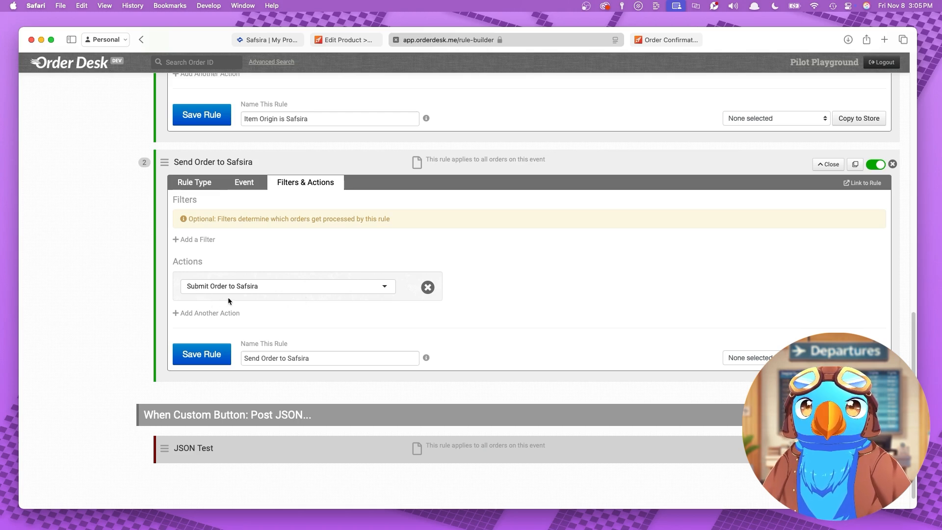
scroll(279, 309, "down", 1)
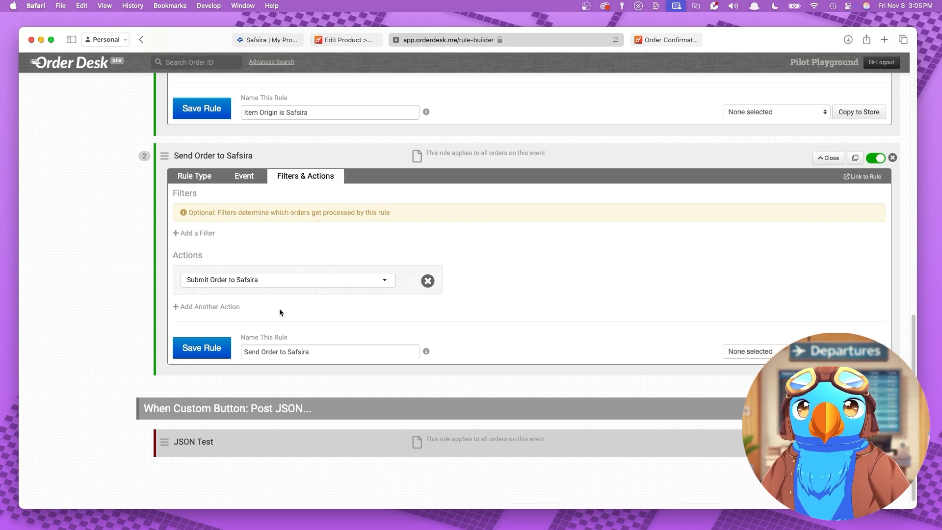
- Recheck the print_sku and color field values in the "Item Origin is Safsira" rule's actions
scroll(279, 308, "up", 5)
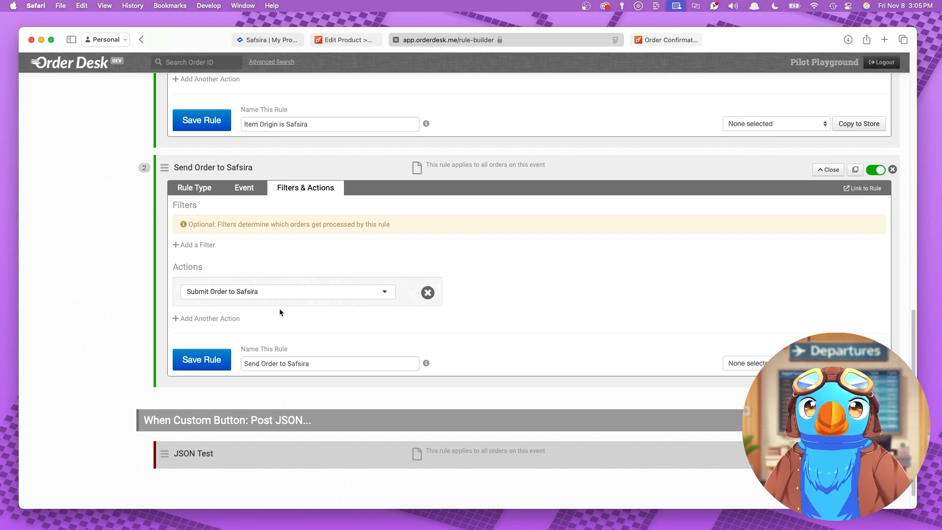
scroll(278, 308, "up", 4)
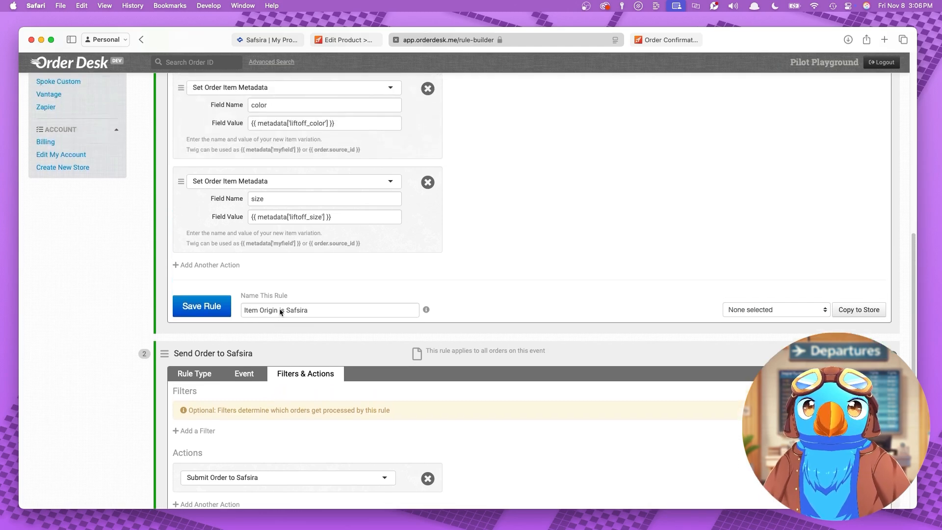
scroll(280, 309, "up", 3)
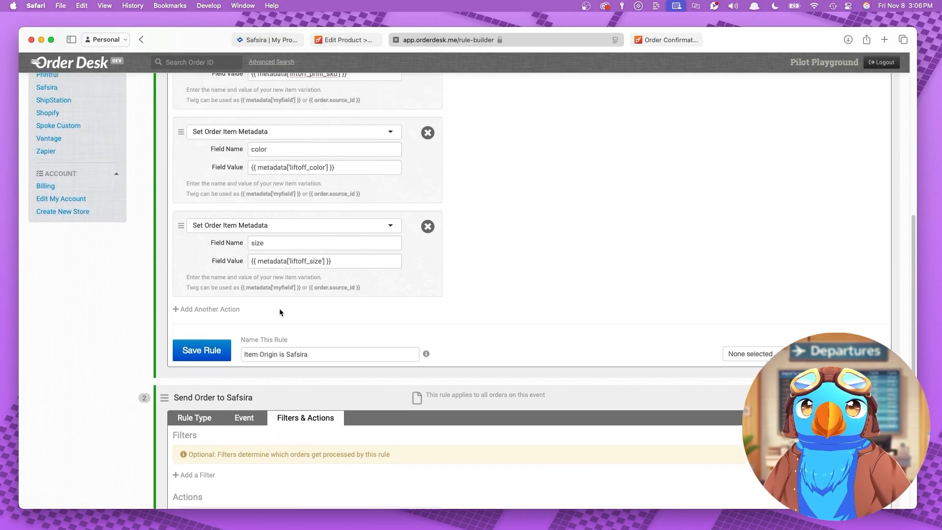
scroll(280, 312, "up", 3)
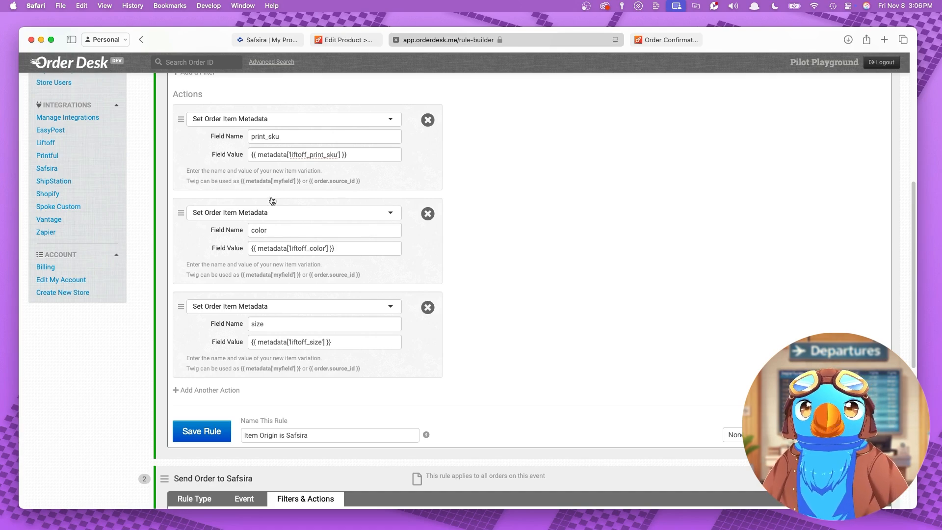
triple_click(263, 155)
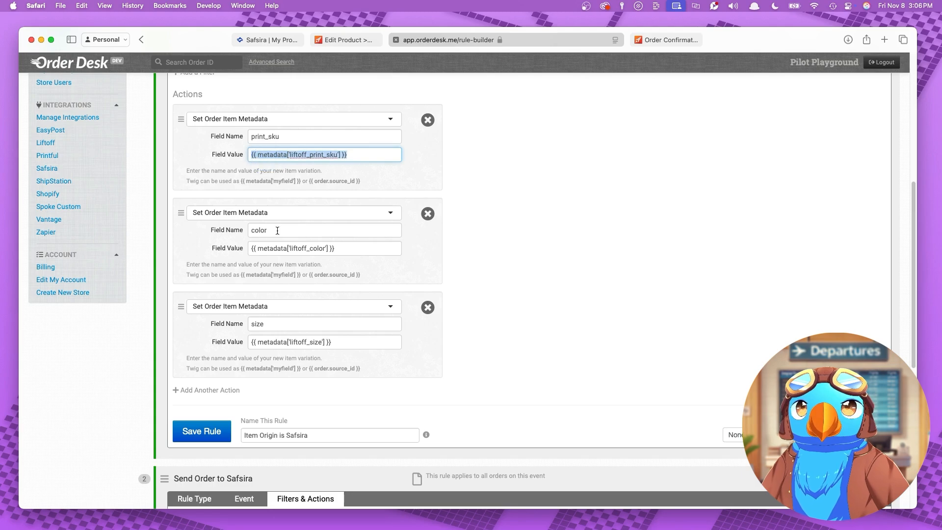
triple_click(278, 248)
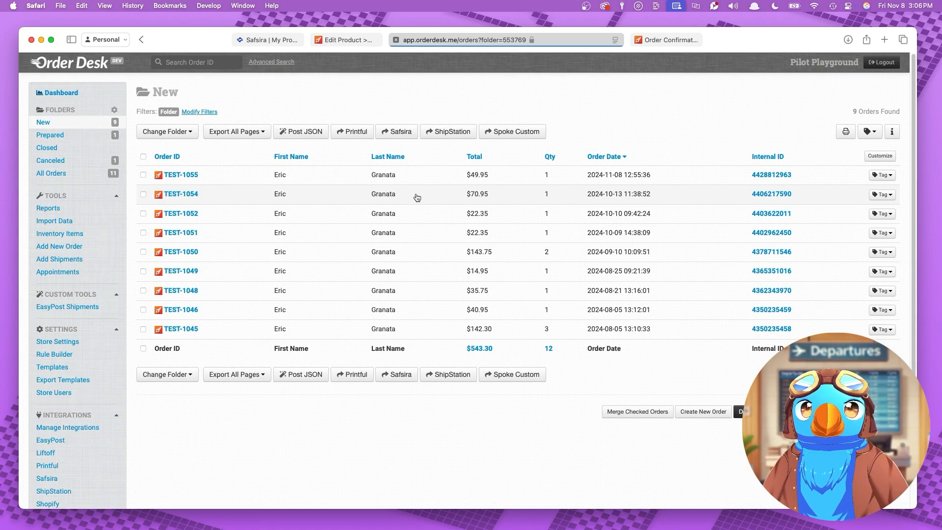
- Switch to Liftoff Commerce, check the Nike Dri Fit product's print_sku custom field, and return to Order Desk
left_click(343, 41)
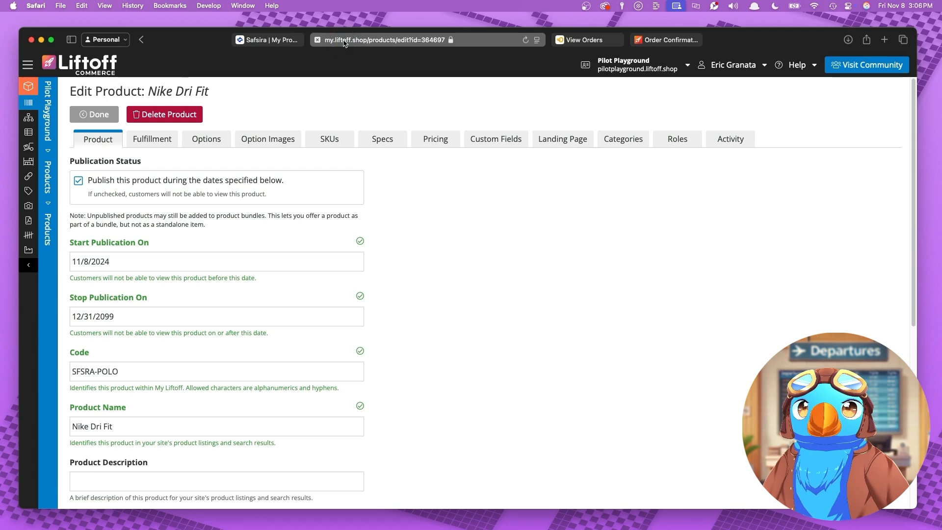
left_click(494, 139)
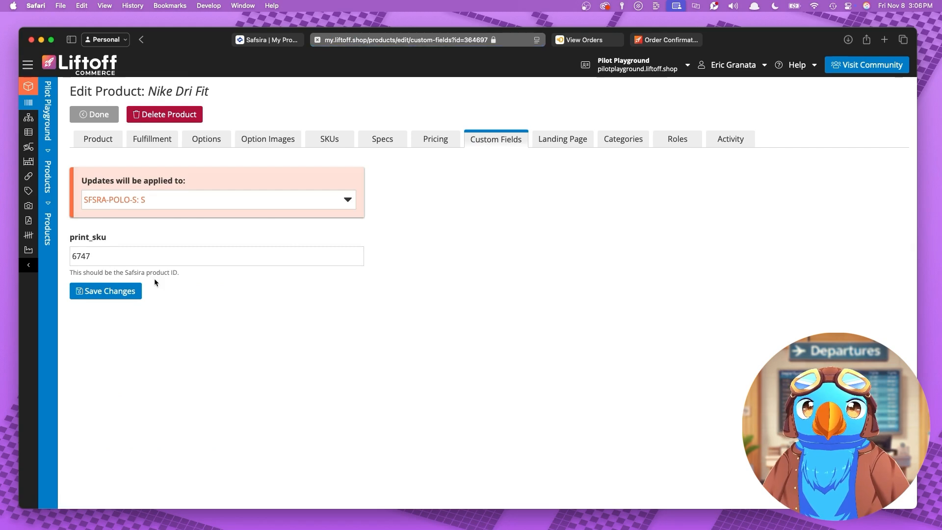
left_click(587, 41)
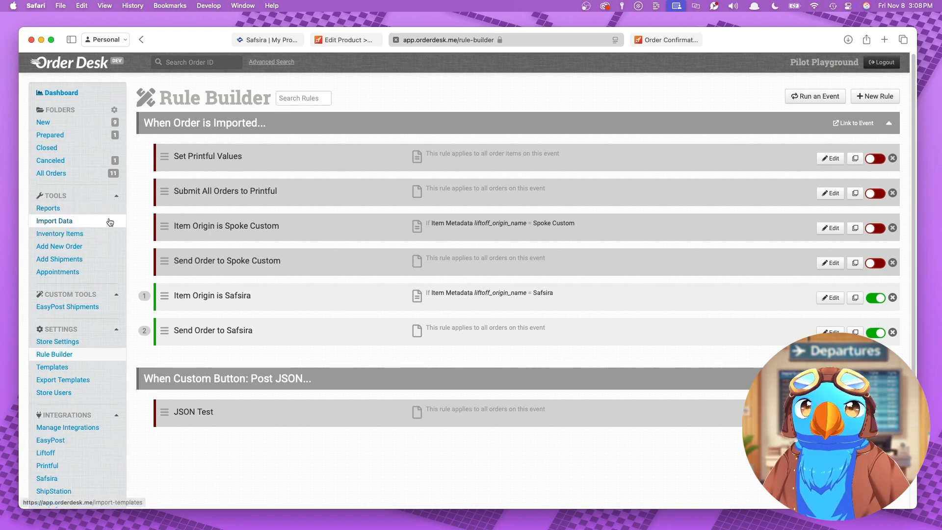
- Open the newest test order from the New folder and check its order history and order metadata
left_click(43, 123)
left_click(188, 174)
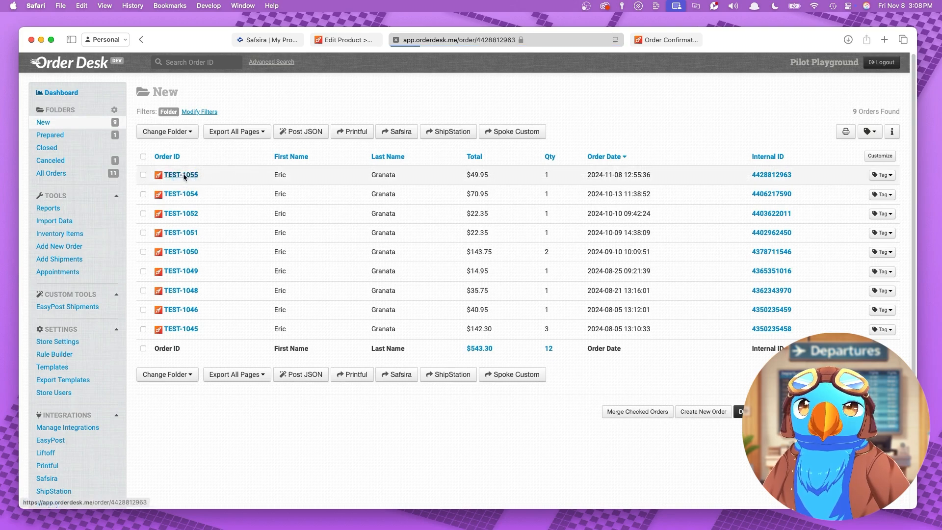
scroll(359, 367, "down", 5)
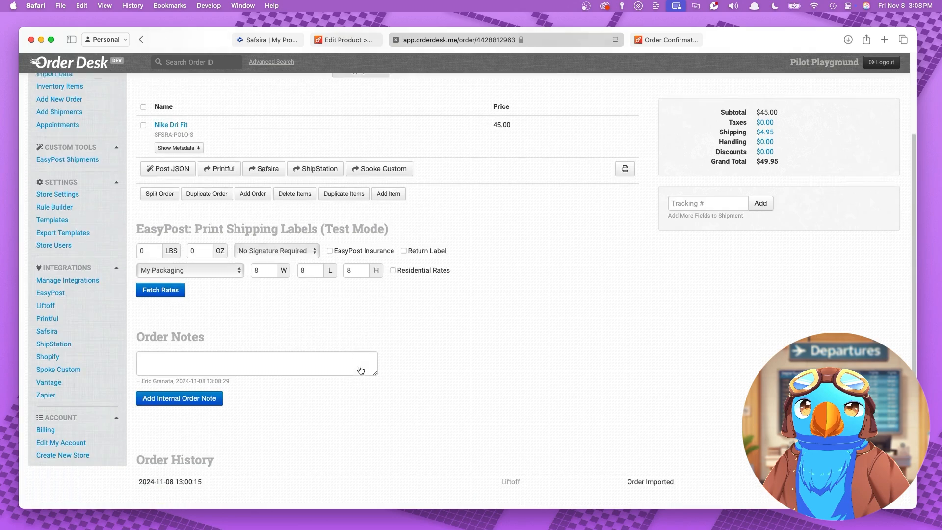
scroll(359, 366, "down", 1)
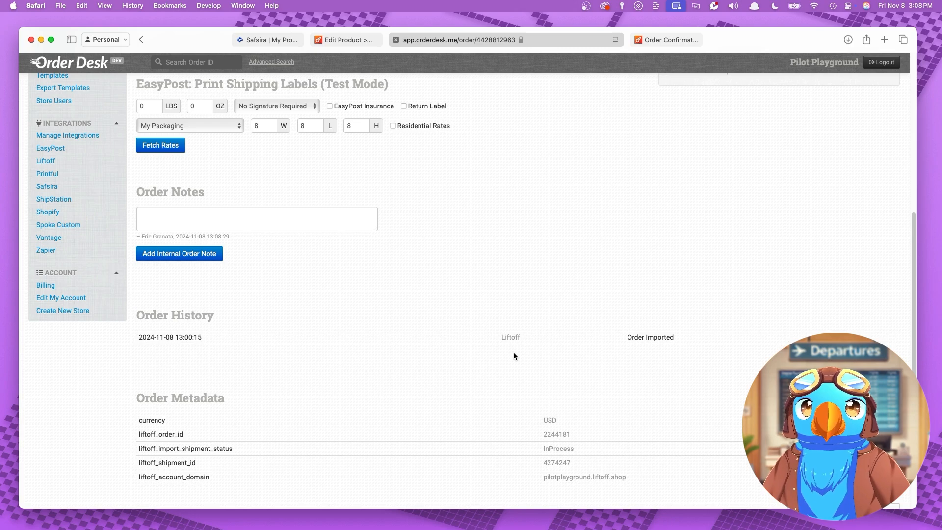
- Switch to the Safsira dashboard
left_click(274, 41)
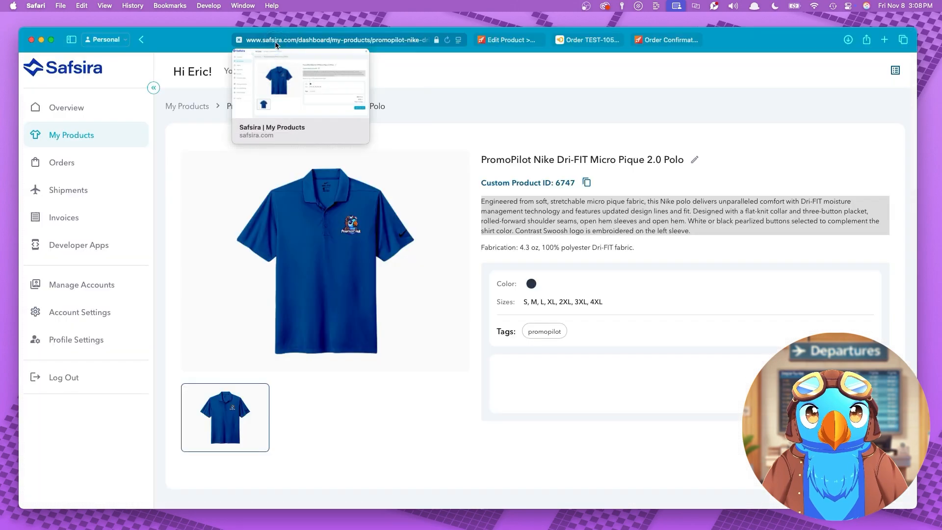